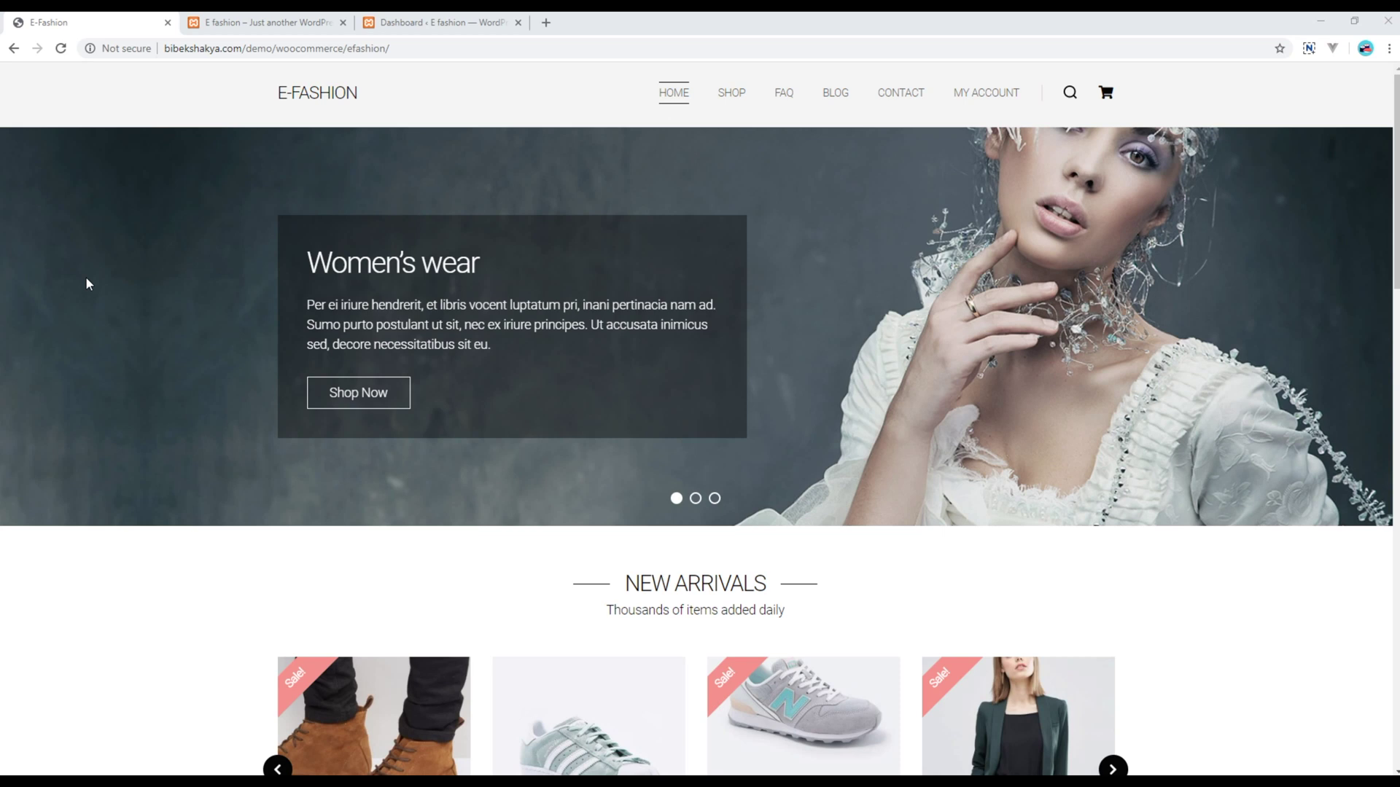
# Step: Open the local E fashion site's WordPress dashboard and go to the page for adding new plugins
pyautogui.click(234, 16)
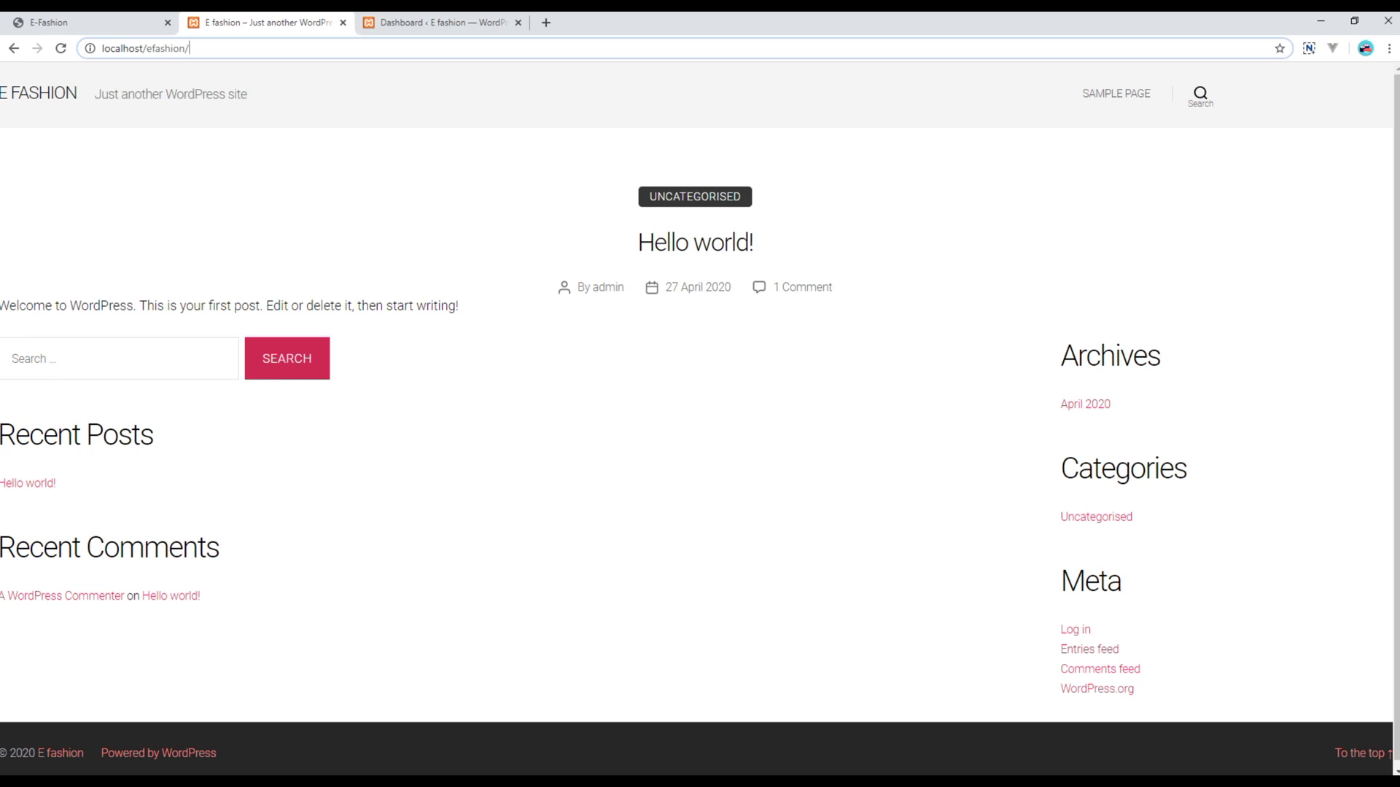
pyautogui.click(378, 467)
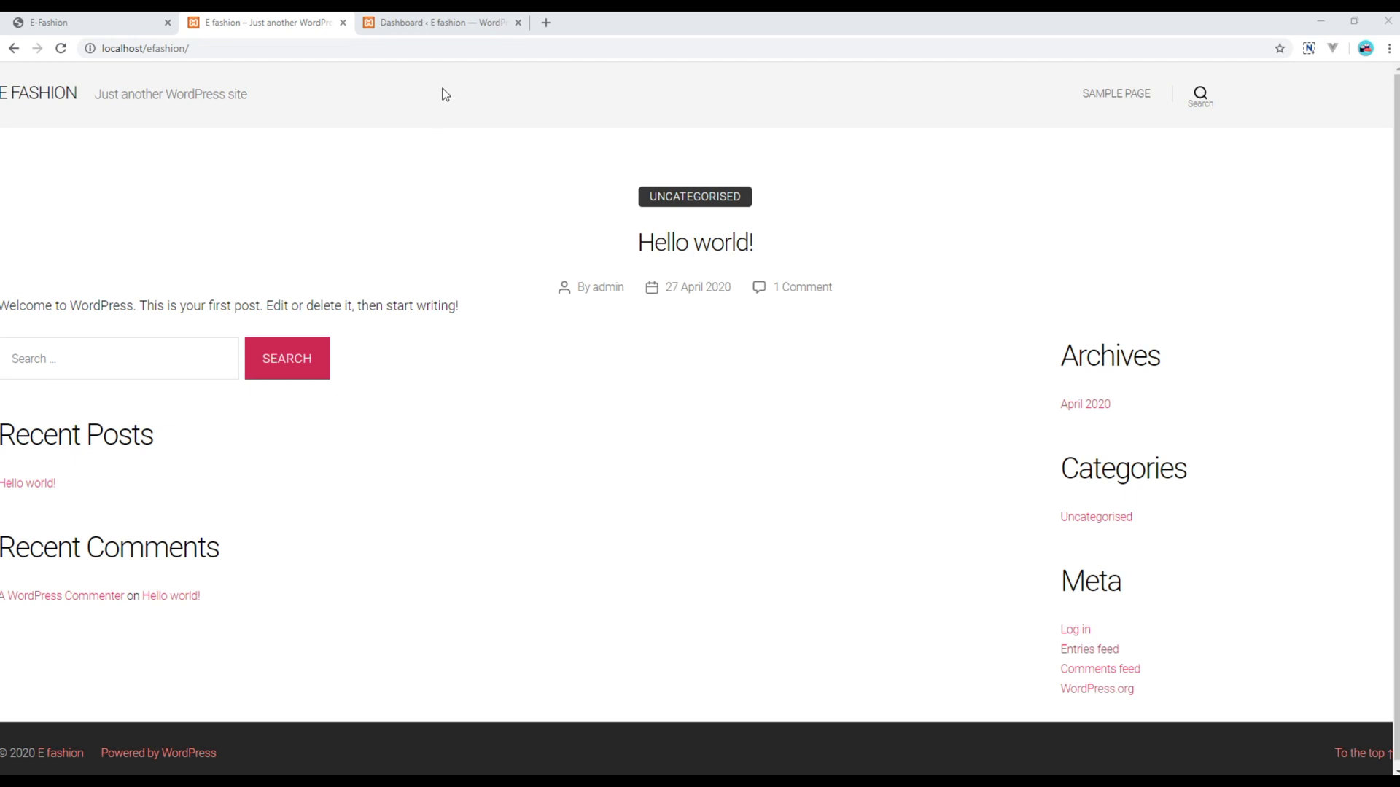
pyautogui.click(439, 27)
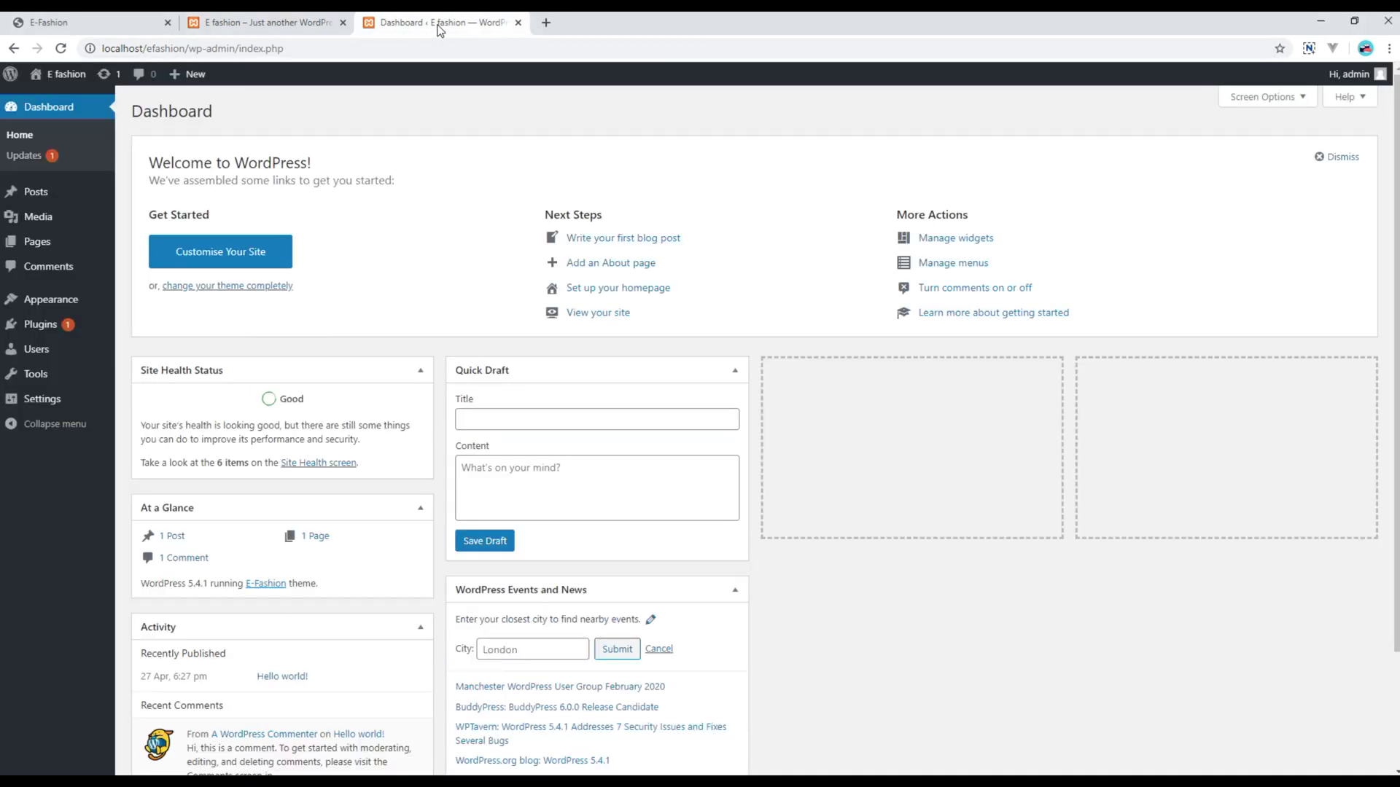
pyautogui.moveTo(45, 326)
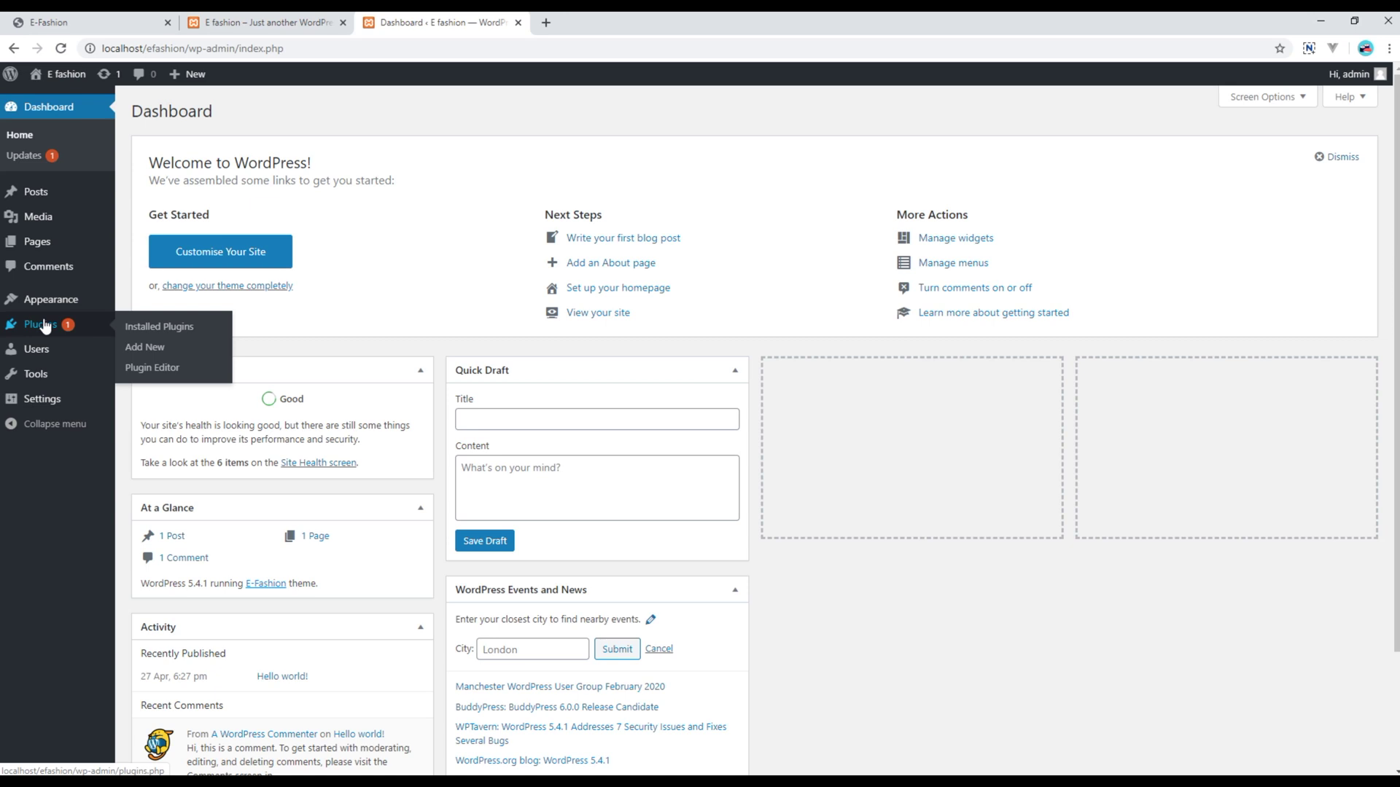
pyautogui.click(152, 356)
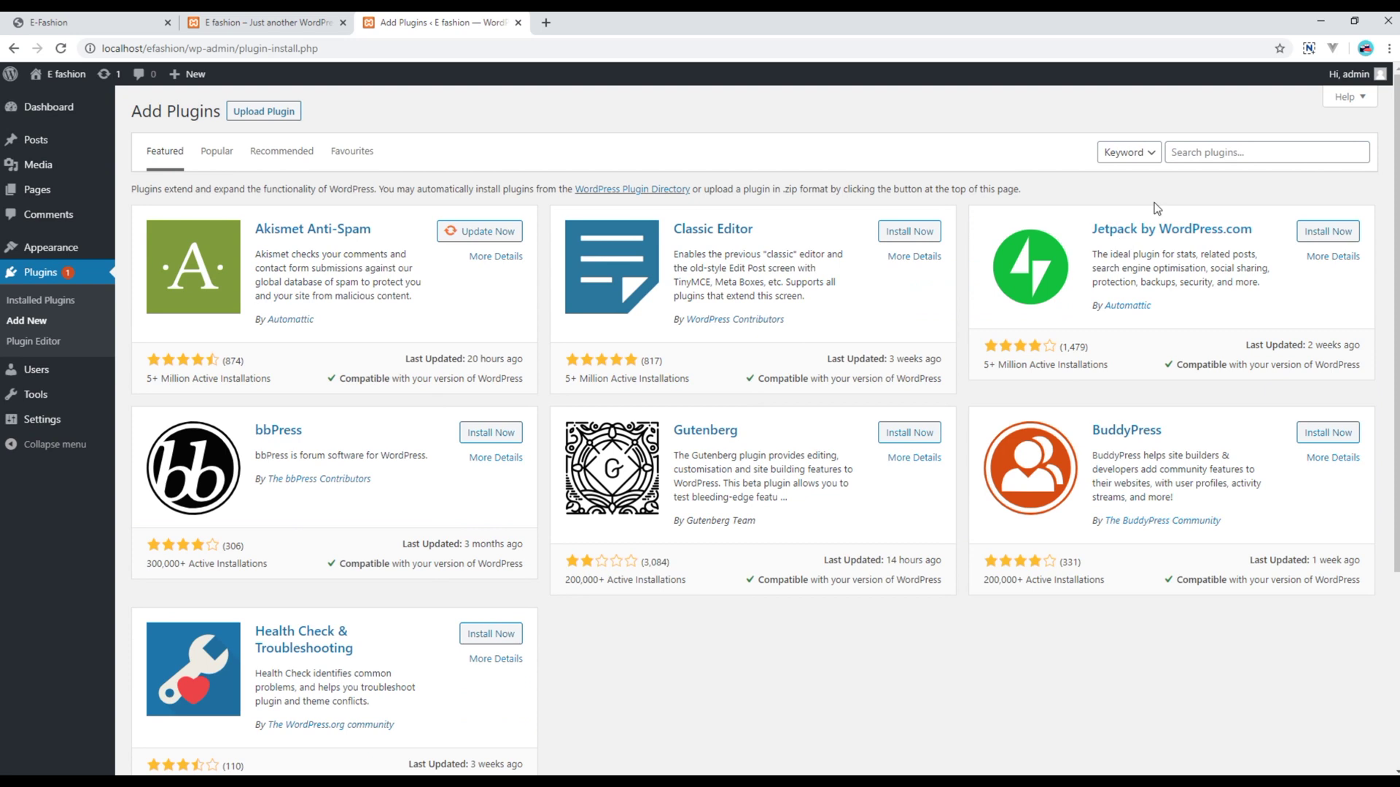
# Step: Search the plugin directory for woocommerce, and install and activate the WooCommerce plugin
pyautogui.click(1201, 155)
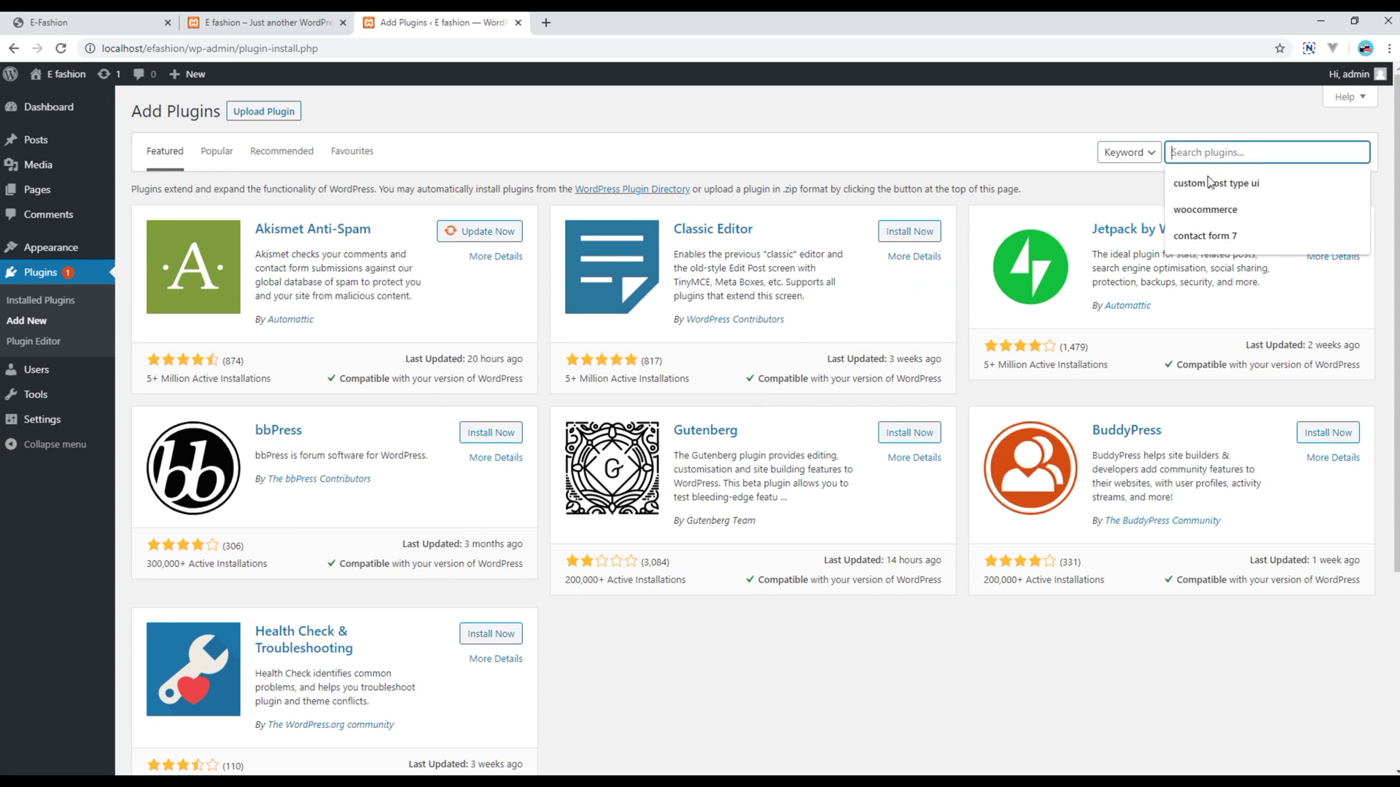
pyautogui.click(1217, 212)
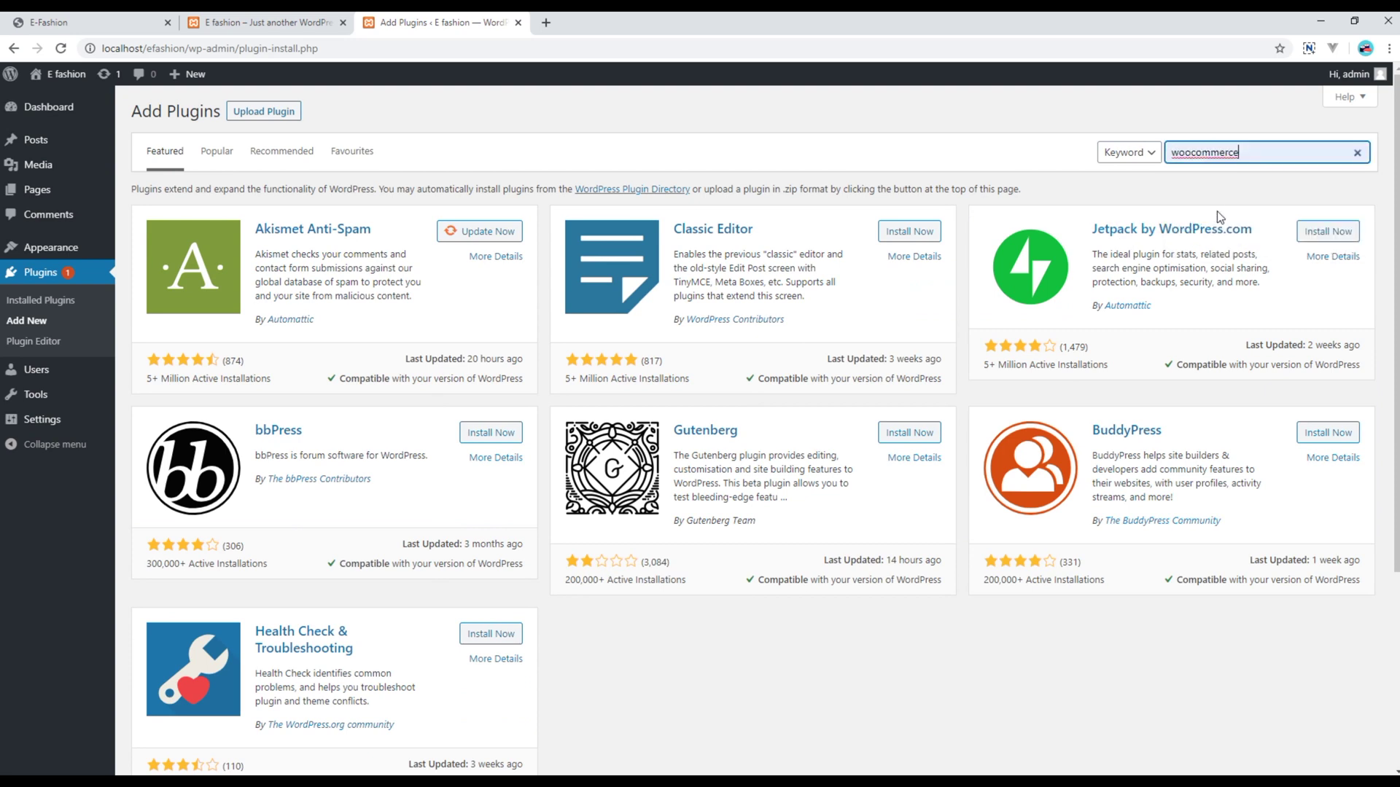
pyautogui.press('Return')
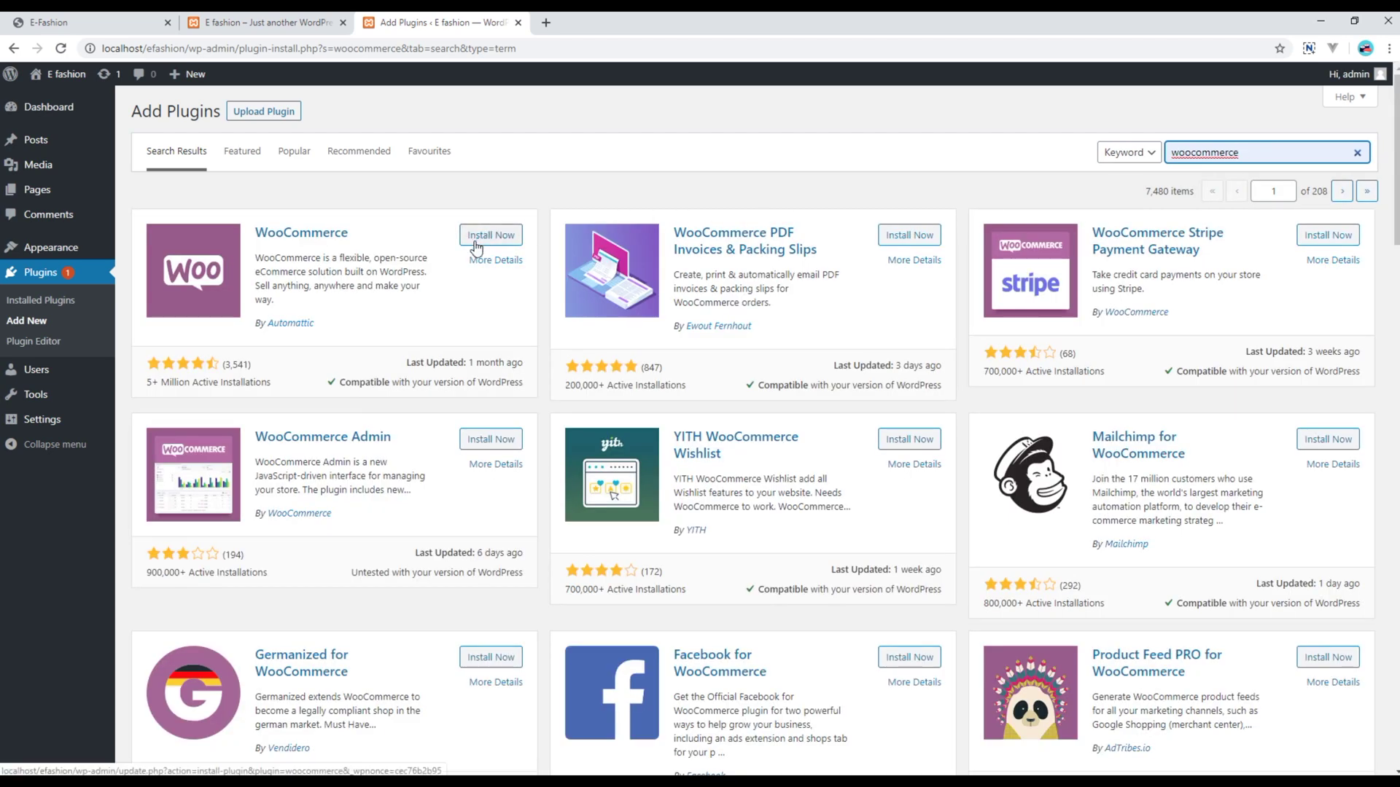
pyautogui.click(475, 243)
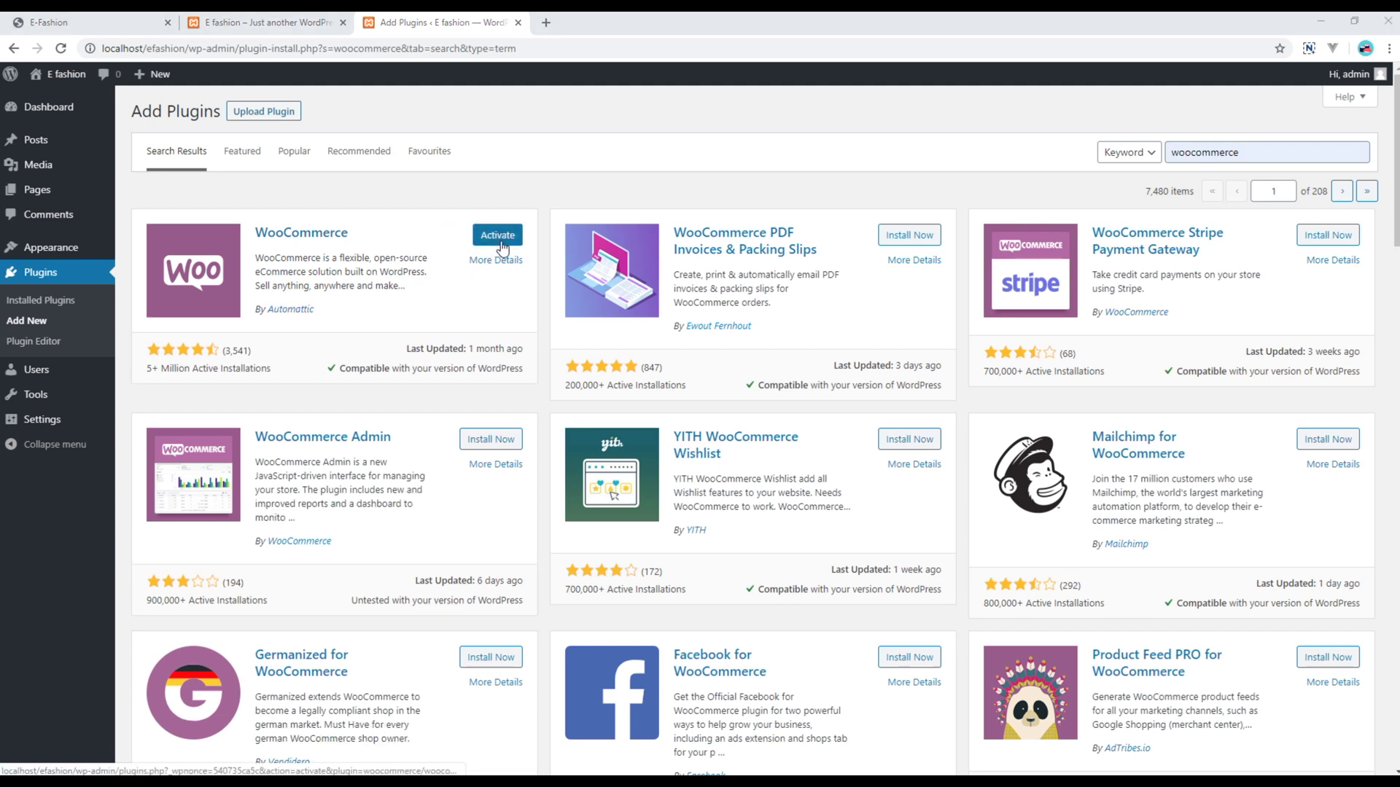
pyautogui.click(501, 243)
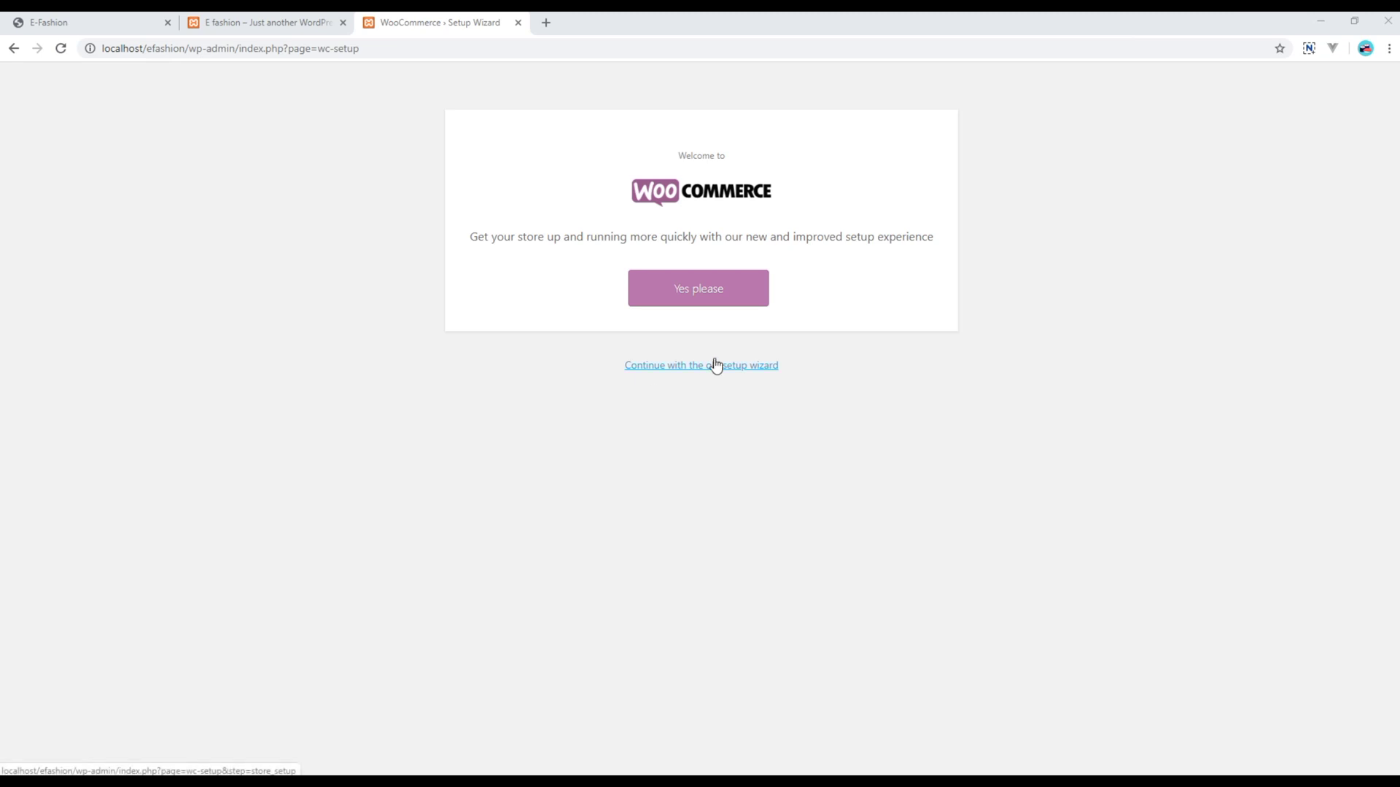
# Step: Start the new WooCommerce setup, proceeding without Jetpack & WooCommerce Services and without opting in to usage tracking
pyautogui.click(705, 295)
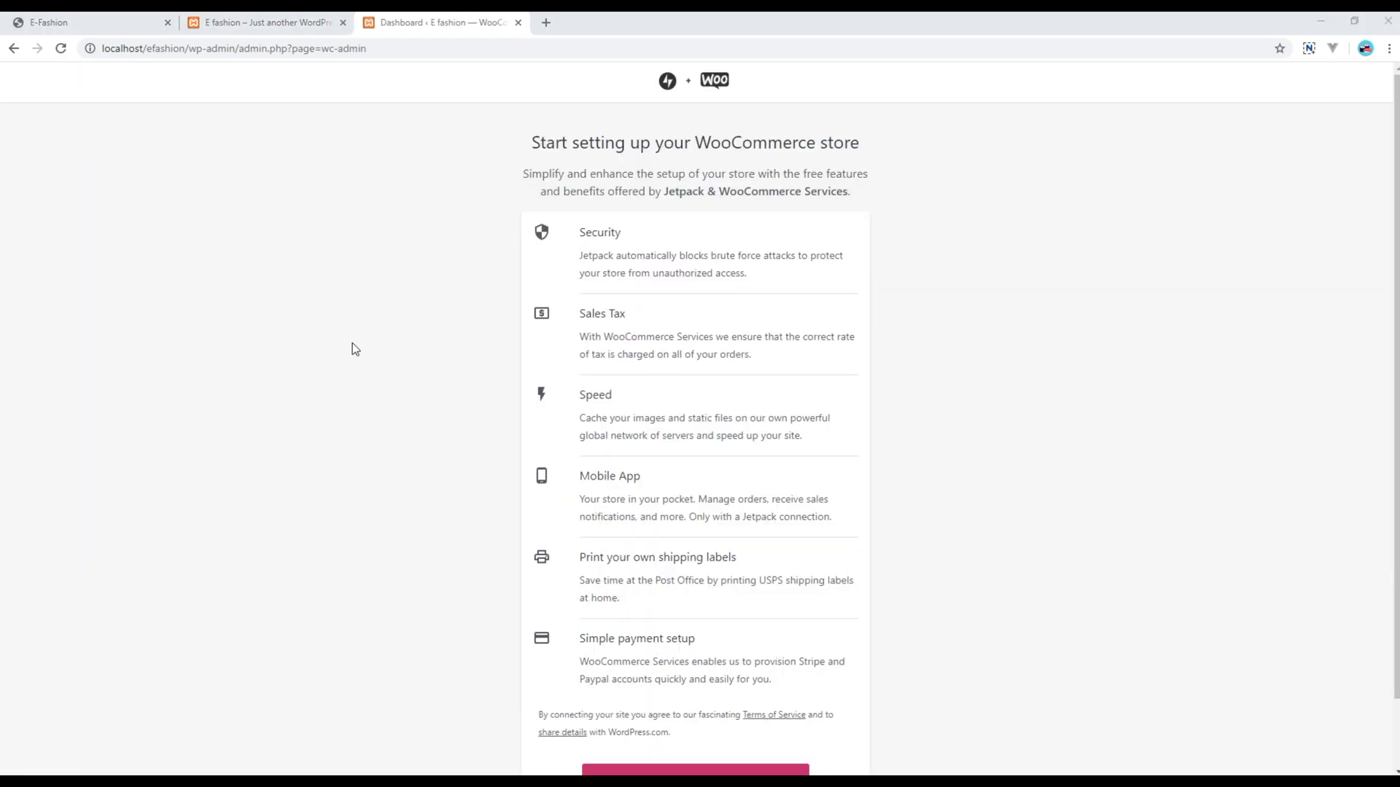
pyautogui.scroll(-1, 402, 326)
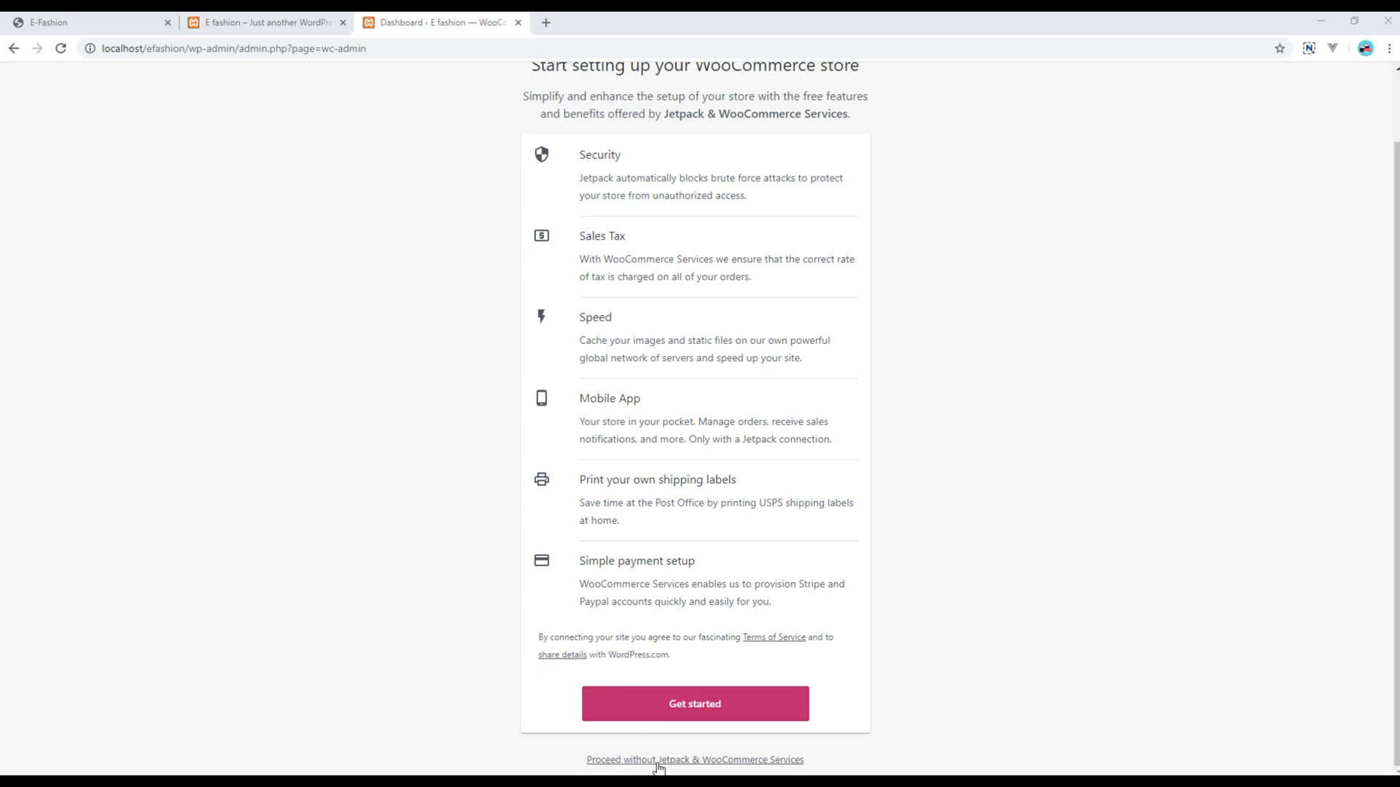
pyautogui.click(696, 761)
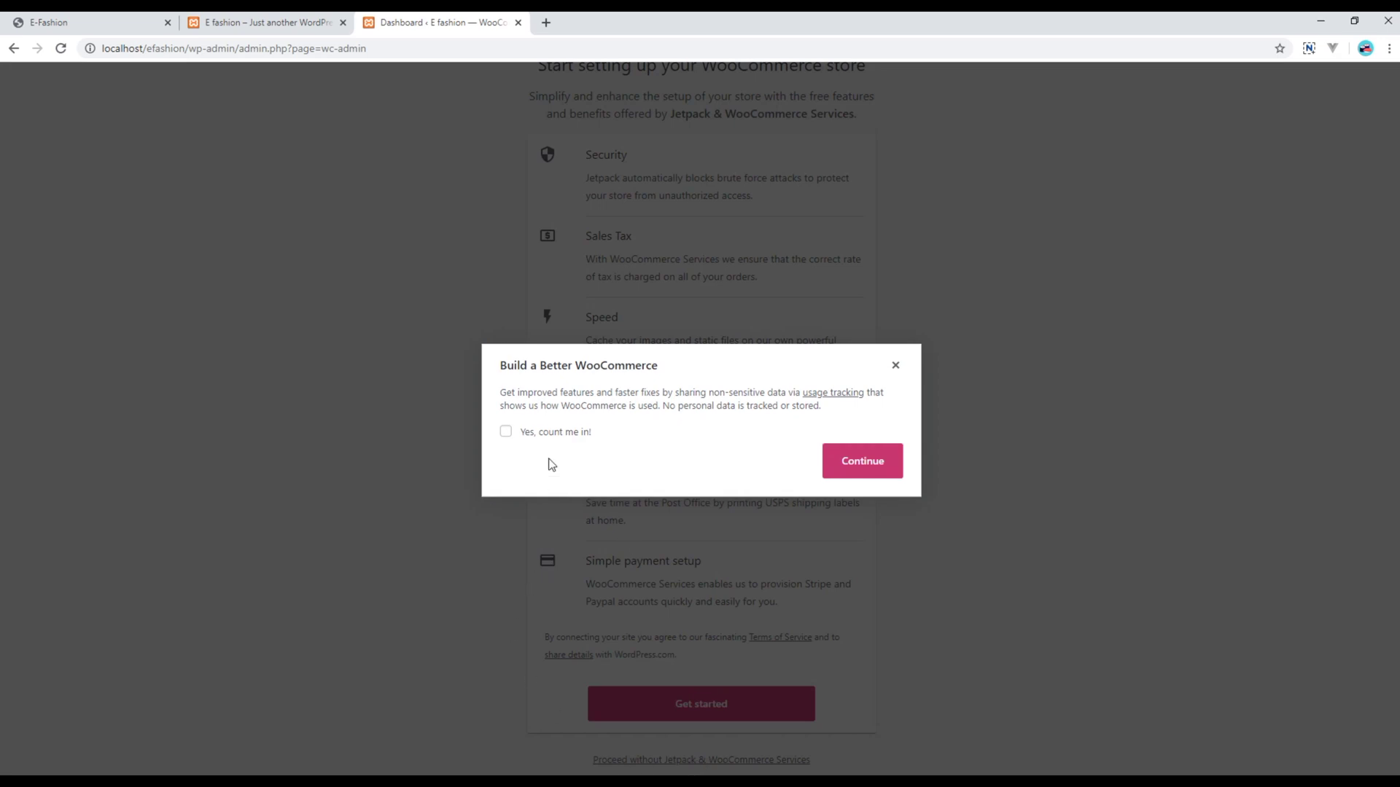
pyautogui.click(863, 474)
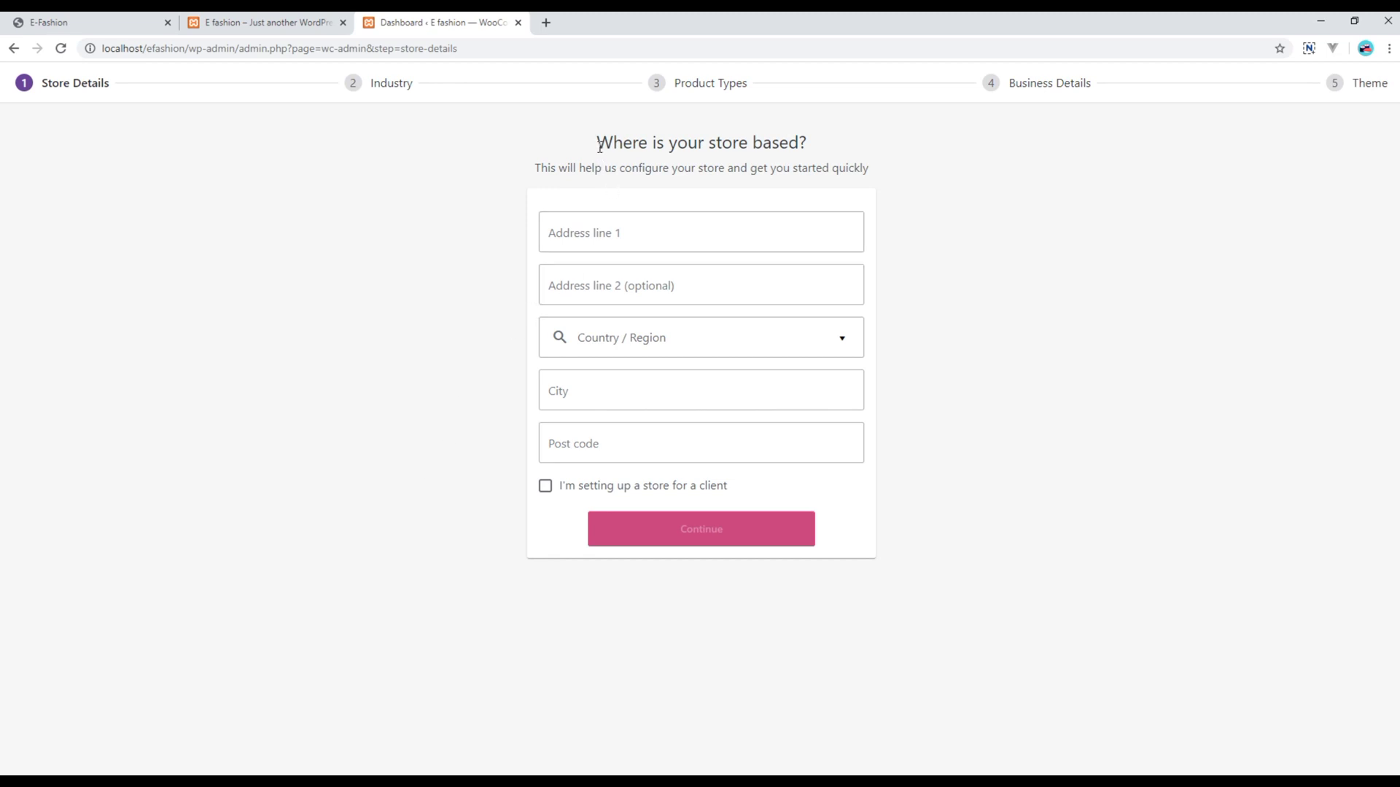
# Step: Enter the store's street address in the first address line and choose United Kingdom (UK) as the country
pyautogui.click(617, 227)
pyautogui.write('1')
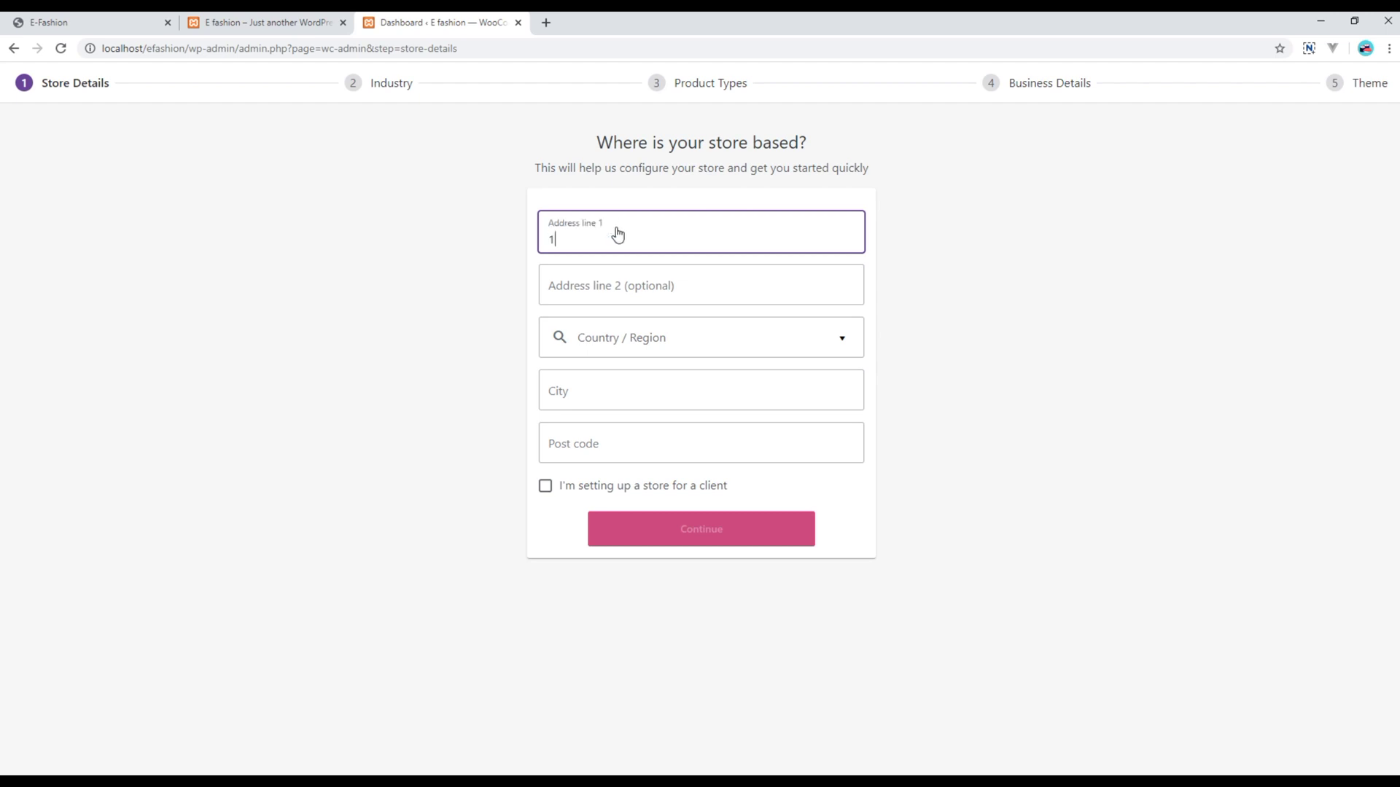
pyautogui.write(' Victoria Street')
pyautogui.press('Tab')
pyautogui.press('Tab')
pyautogui.write('united')
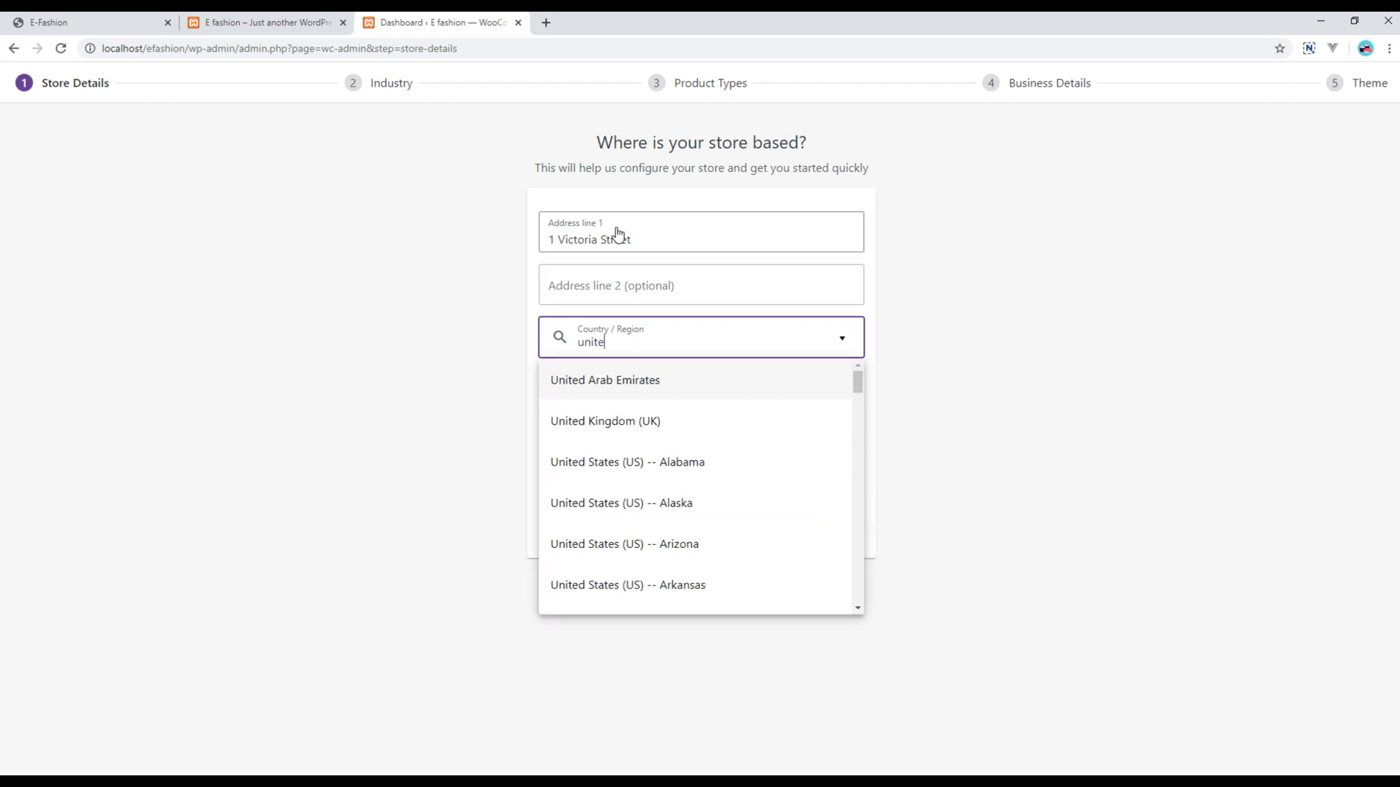
pyautogui.click(680, 435)
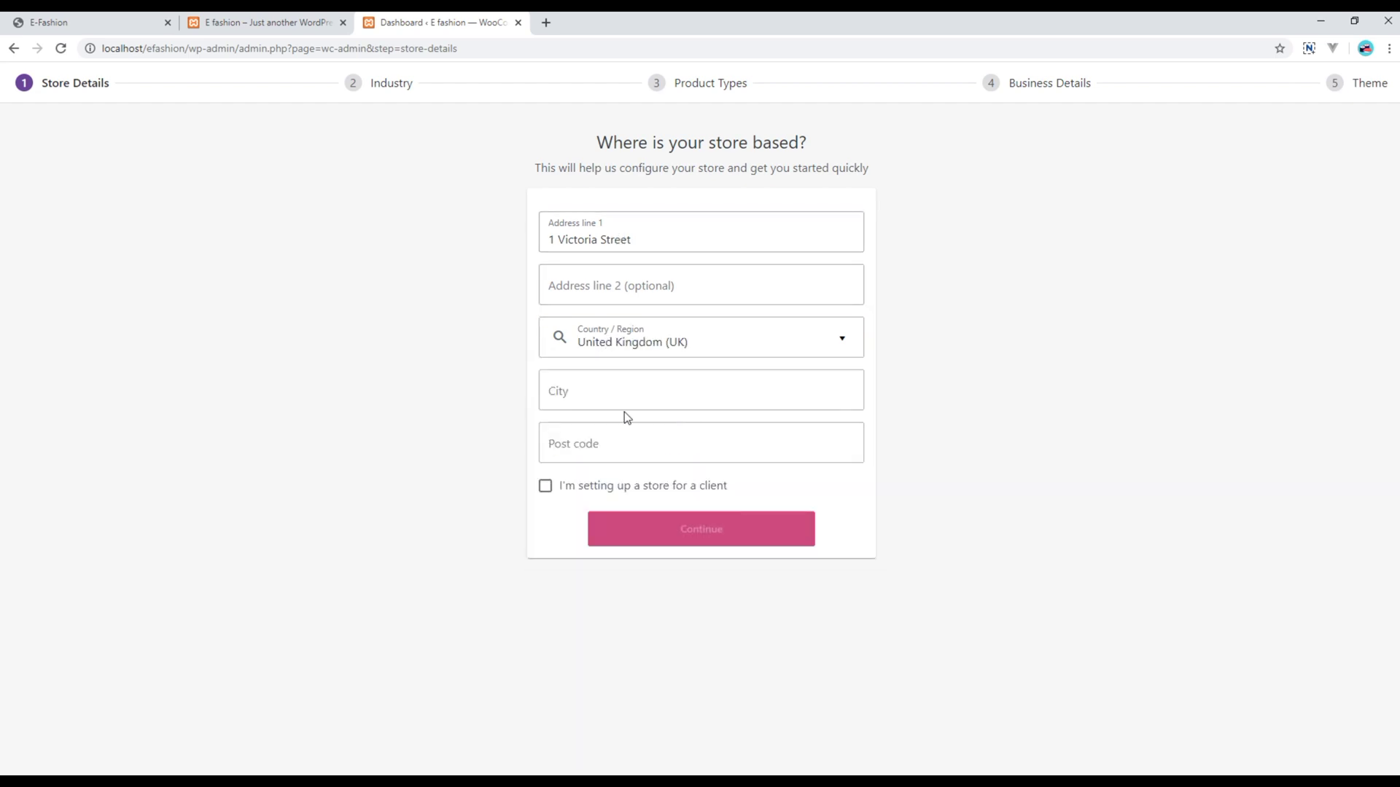
# Step: Fill in the store's city and post code, and submit the store details
pyautogui.click(605, 399)
pyautogui.write('Lon')
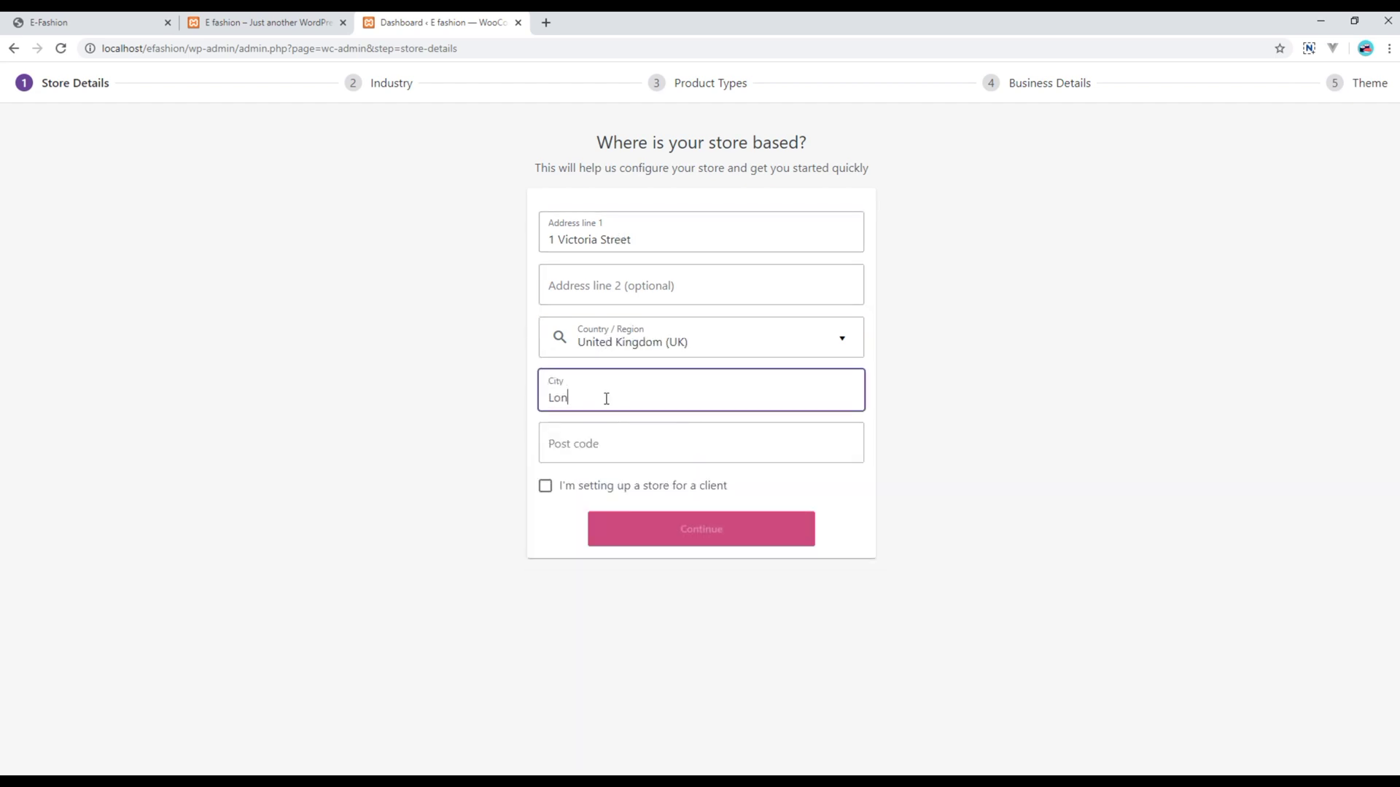
pyautogui.write('don')
pyautogui.press('Tab')
pyautogui.write('E54 1AM')
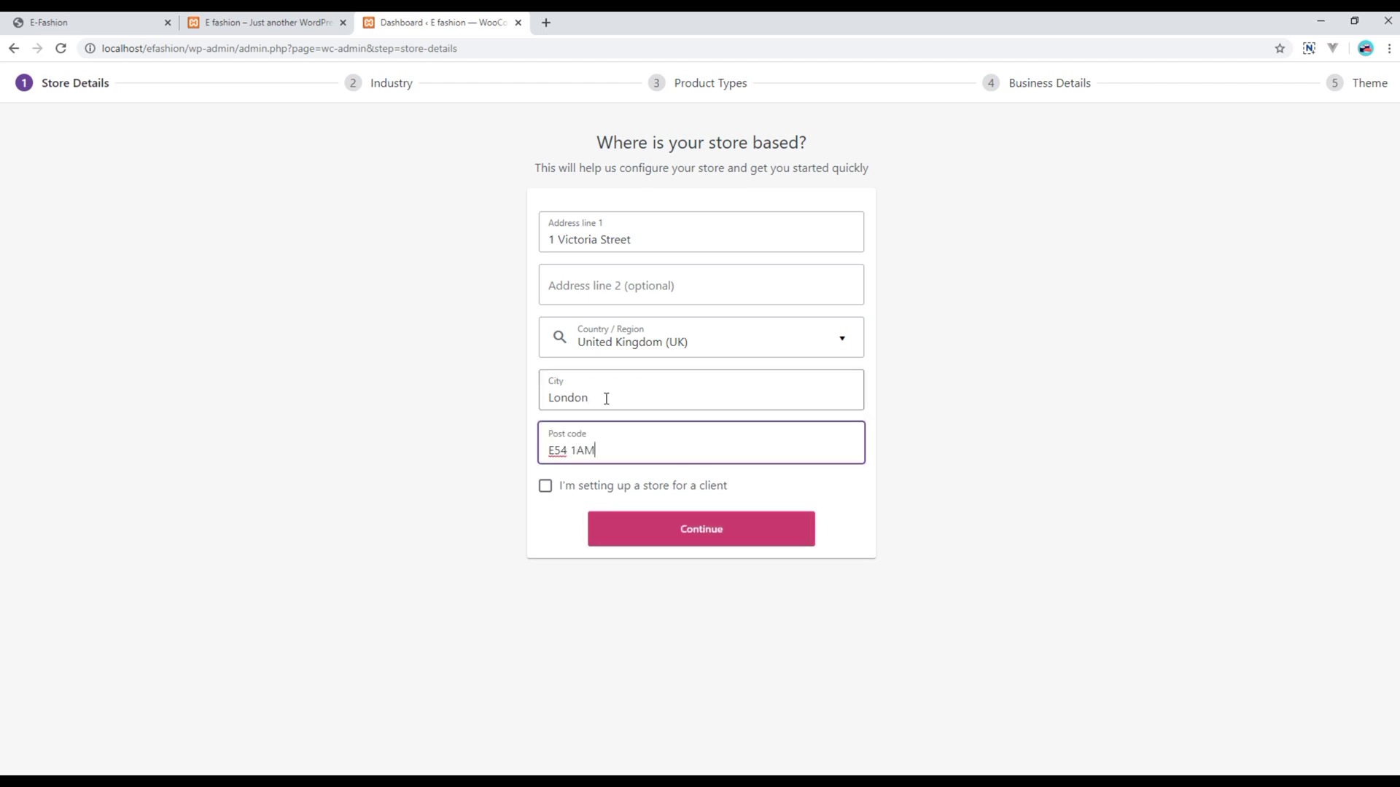
pyautogui.click(730, 536)
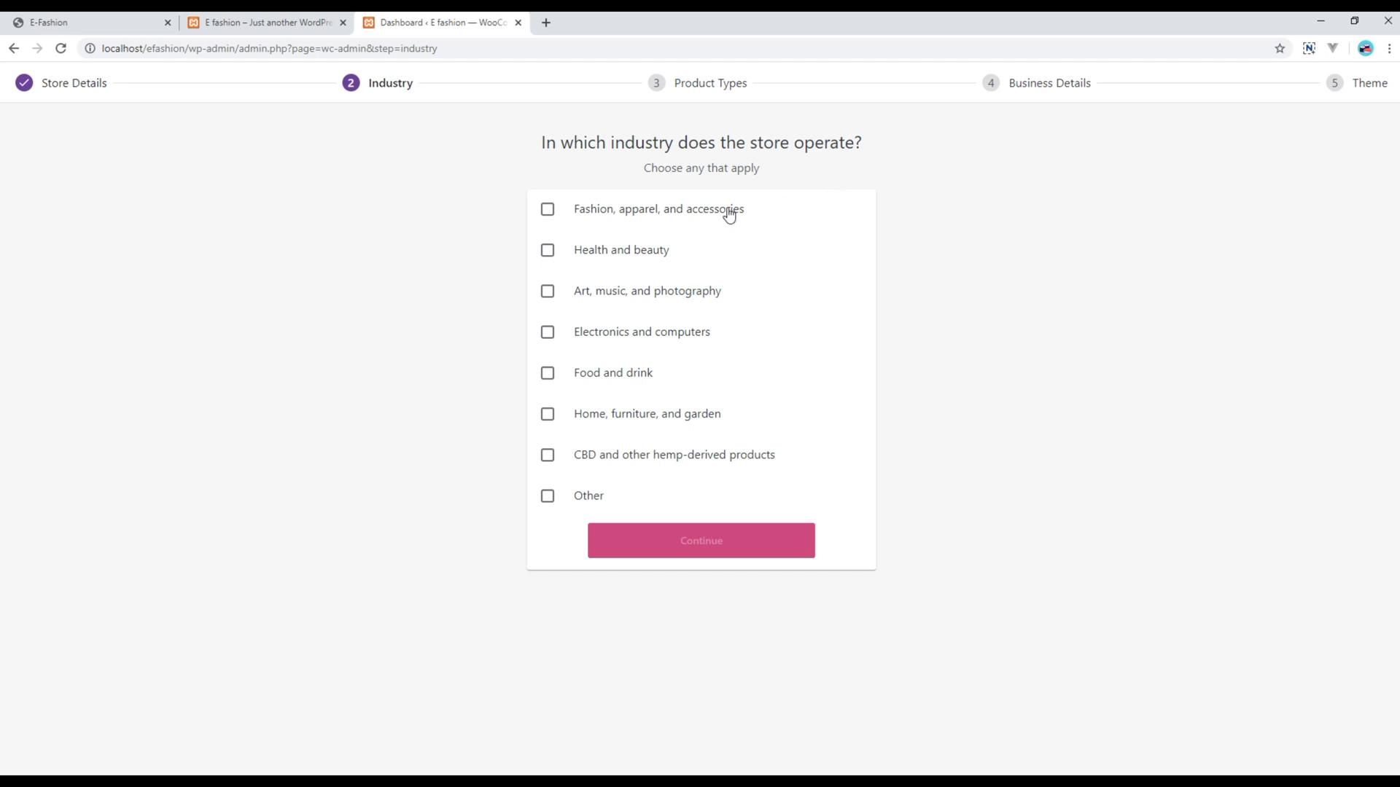
# Step: Choose Fashion, apparel, and accessories as the store's industry and Physical products as its product type
pyautogui.click(547, 210)
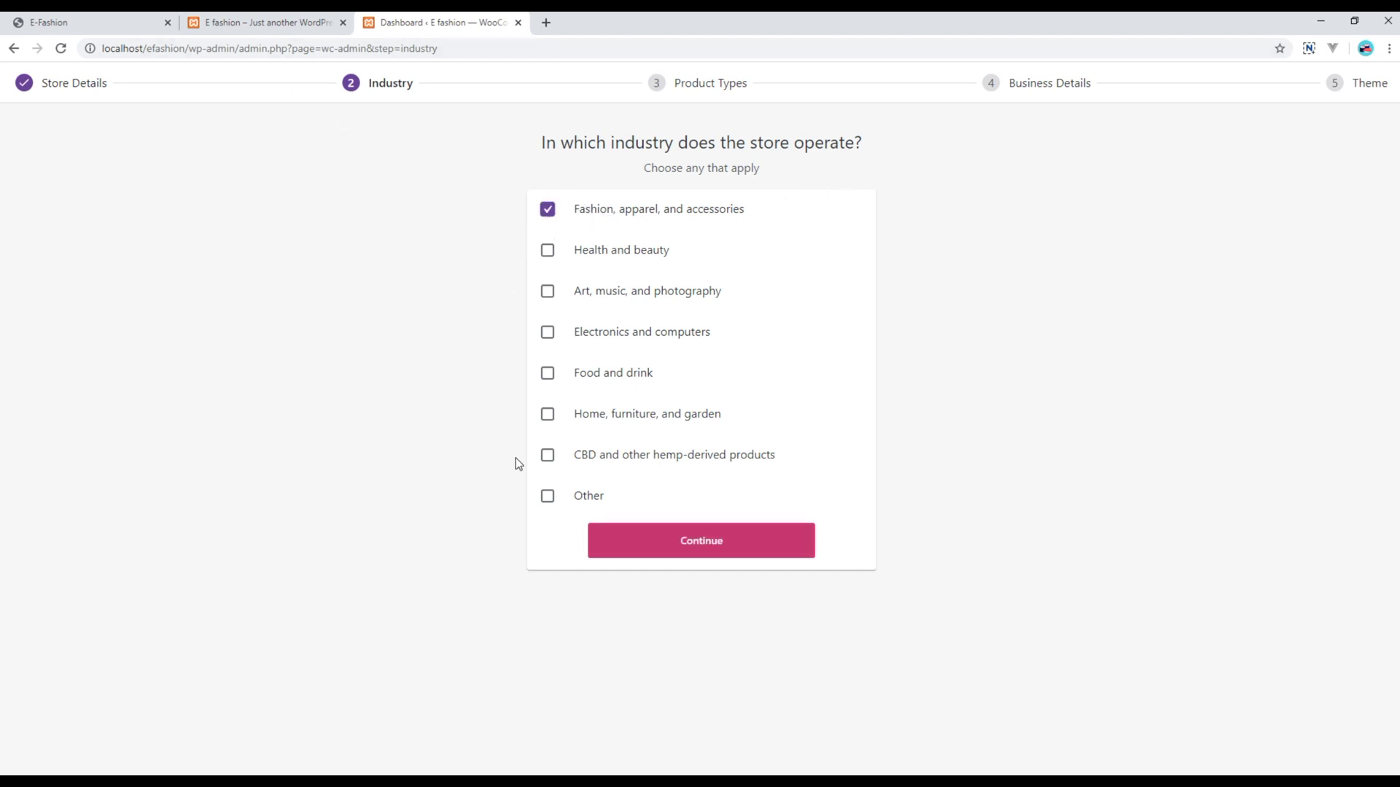
pyautogui.click(727, 545)
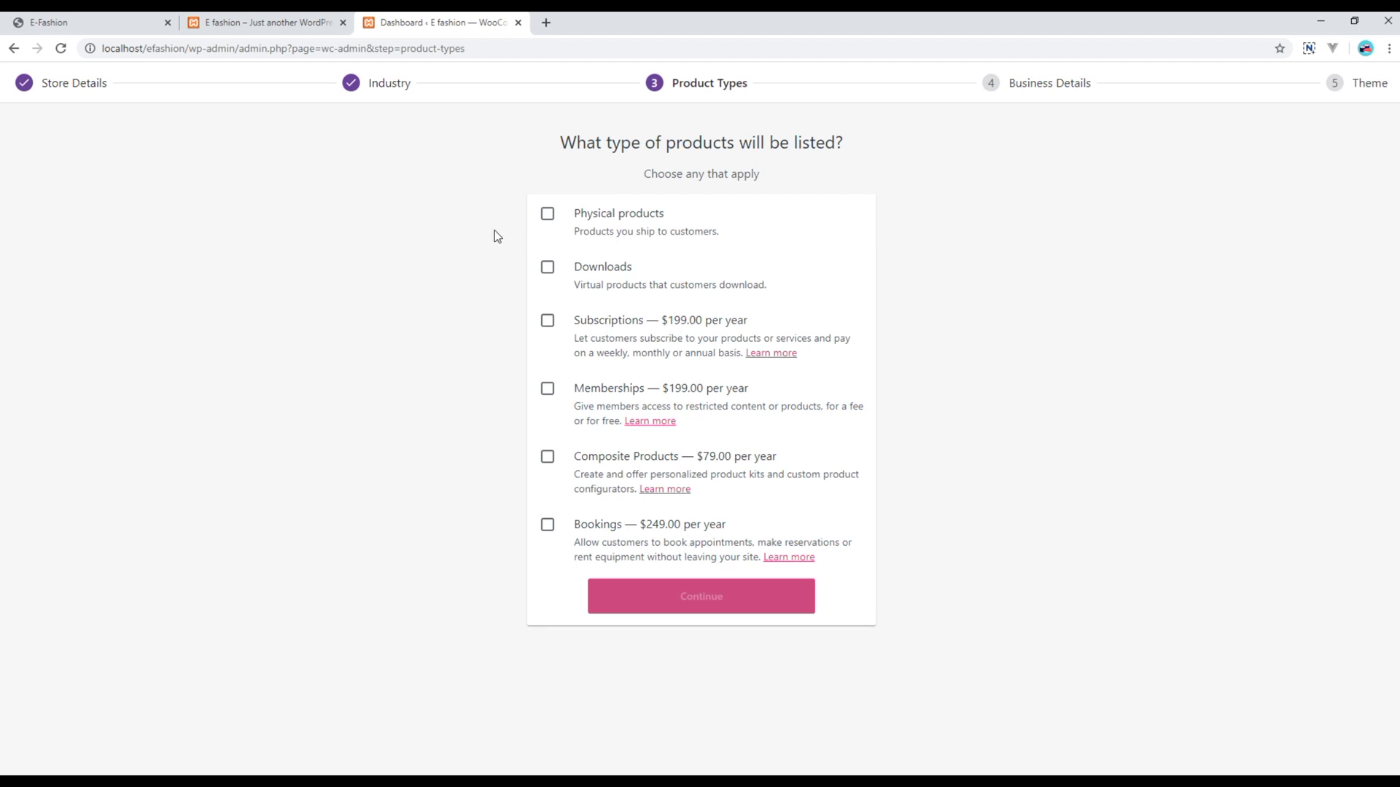
pyautogui.click(547, 215)
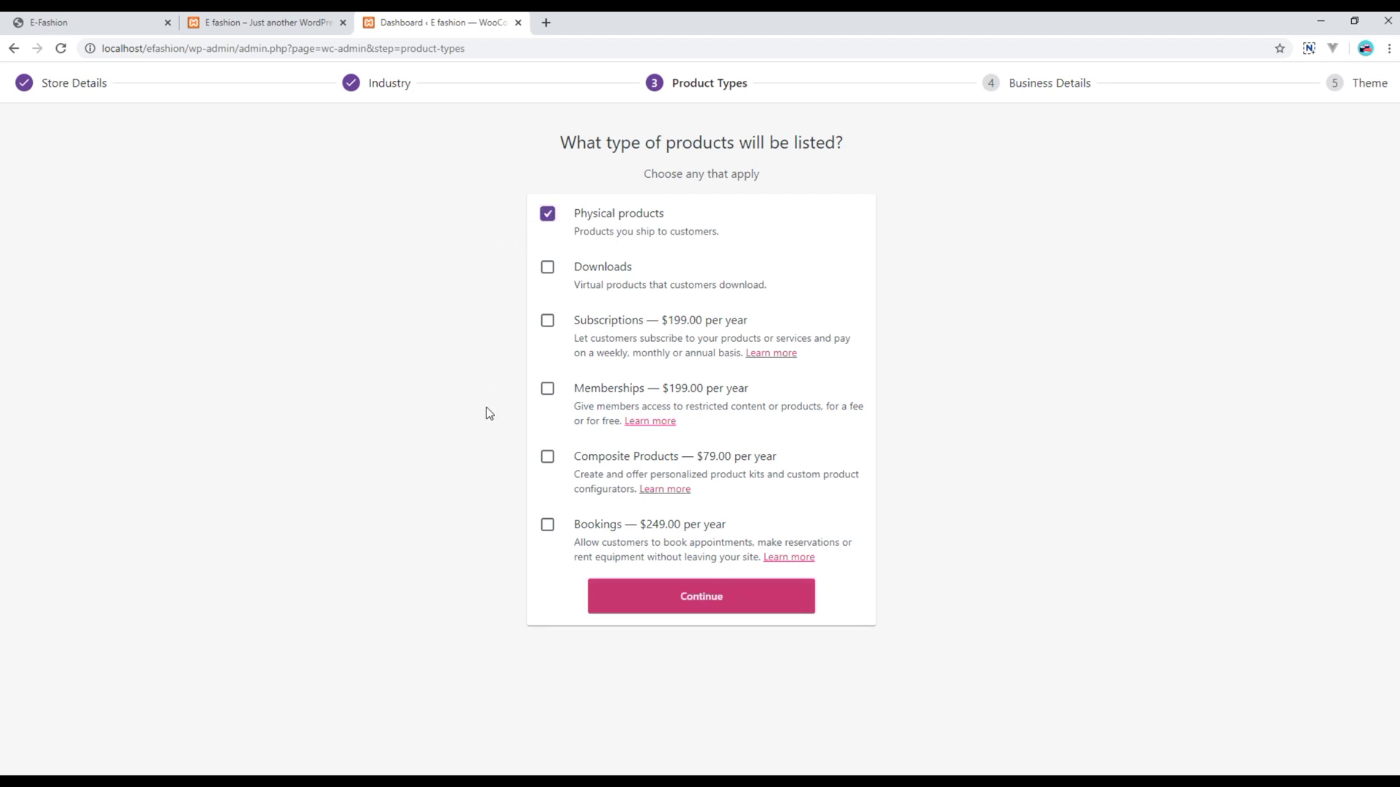
pyautogui.click(701, 598)
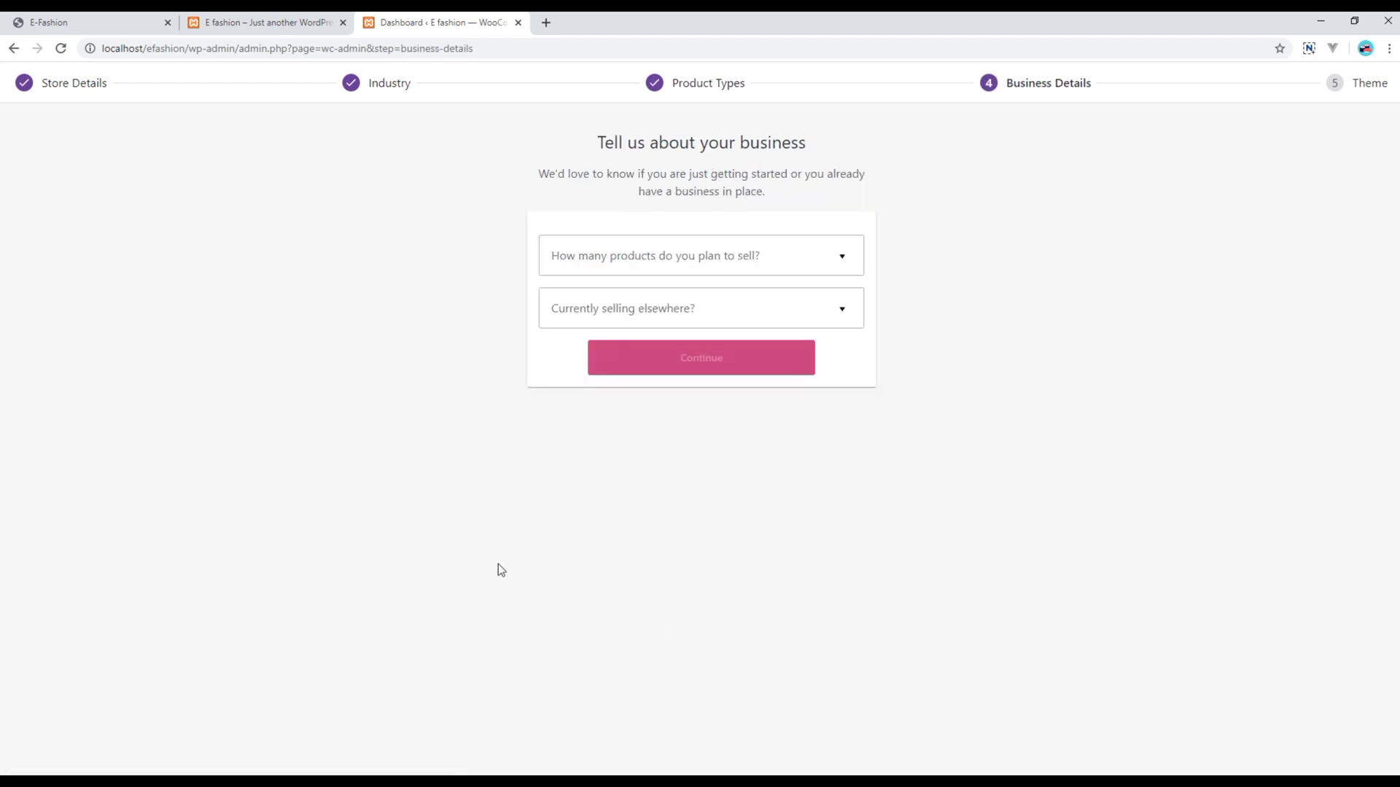
# Step: Set the planned number of products to 1,000+ and answer No to currently selling elsewhere
pyautogui.click(689, 268)
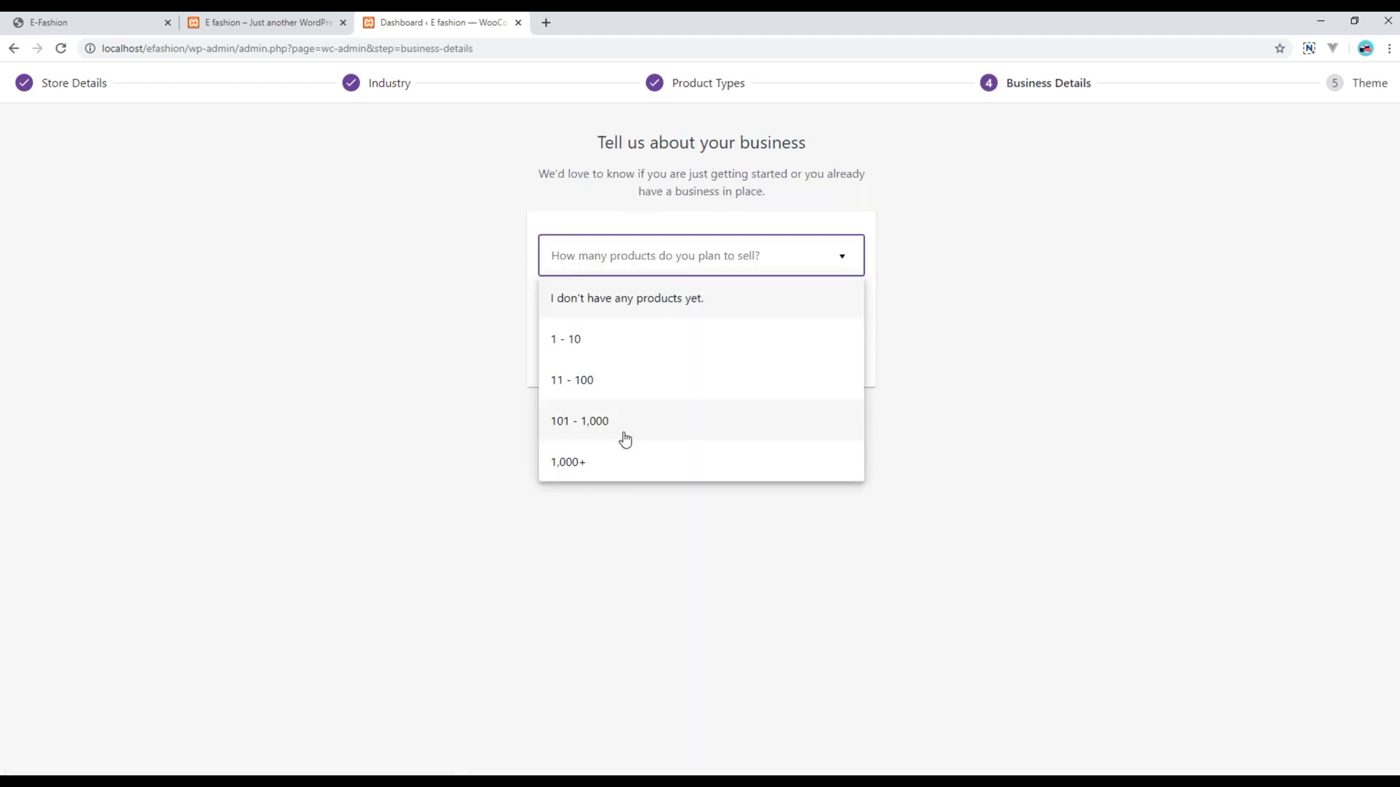
pyautogui.click(616, 463)
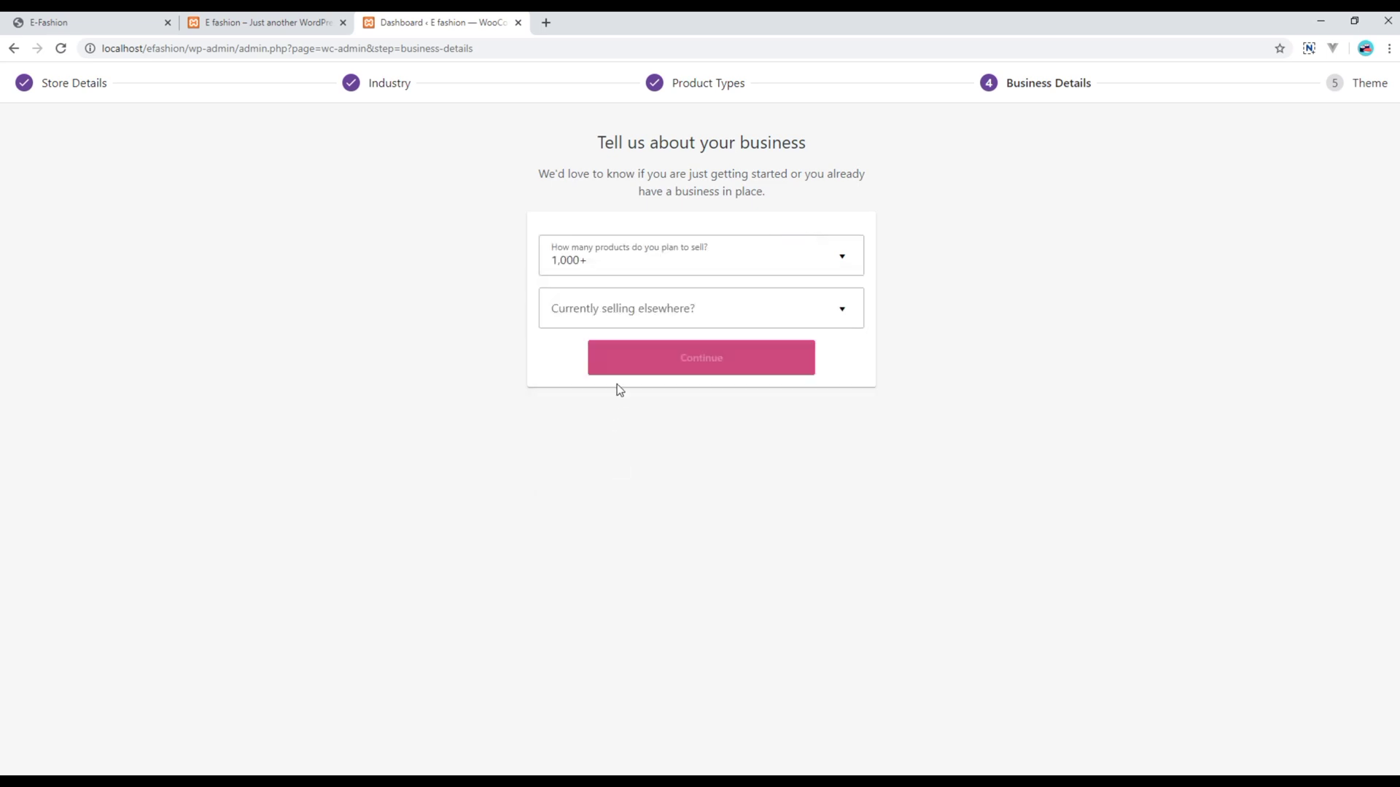
pyautogui.click(644, 320)
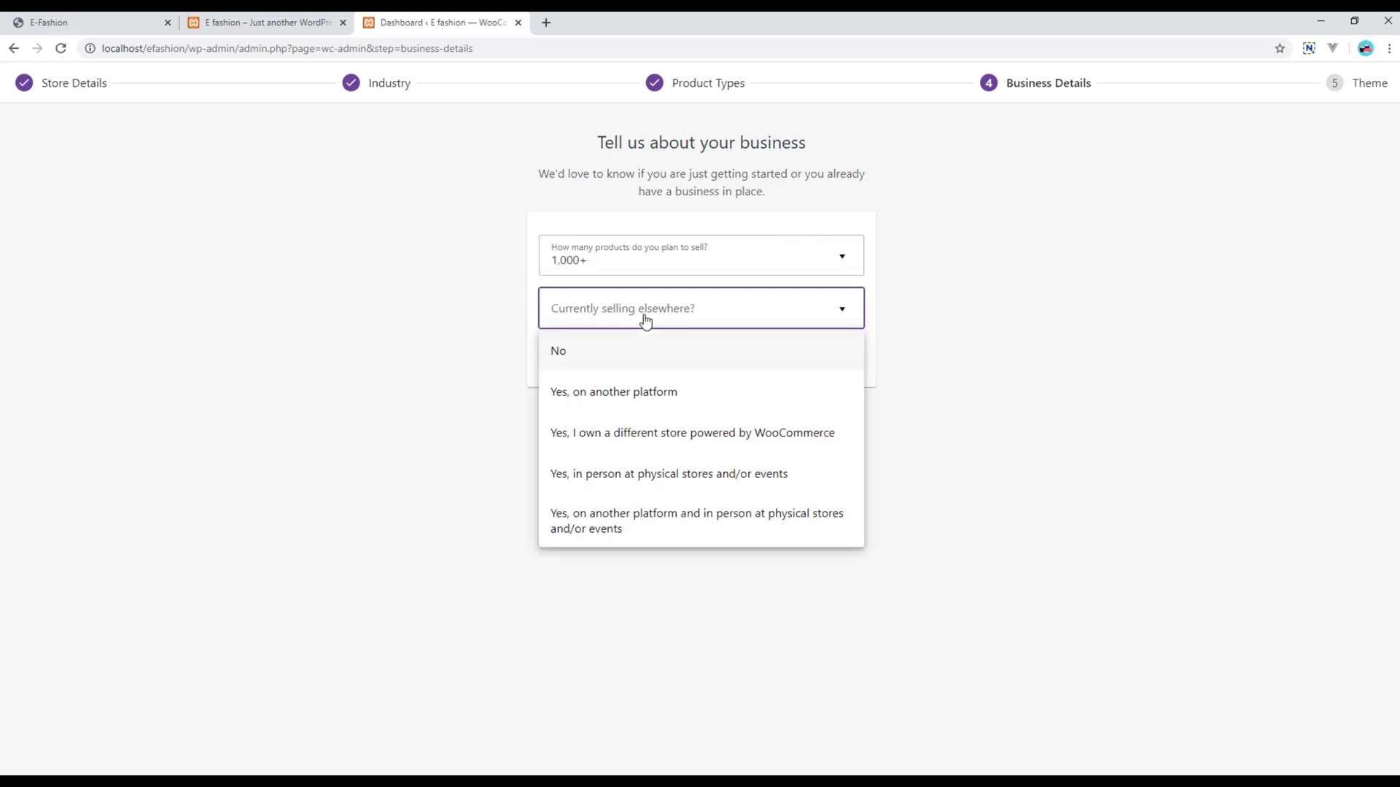
pyautogui.click(618, 363)
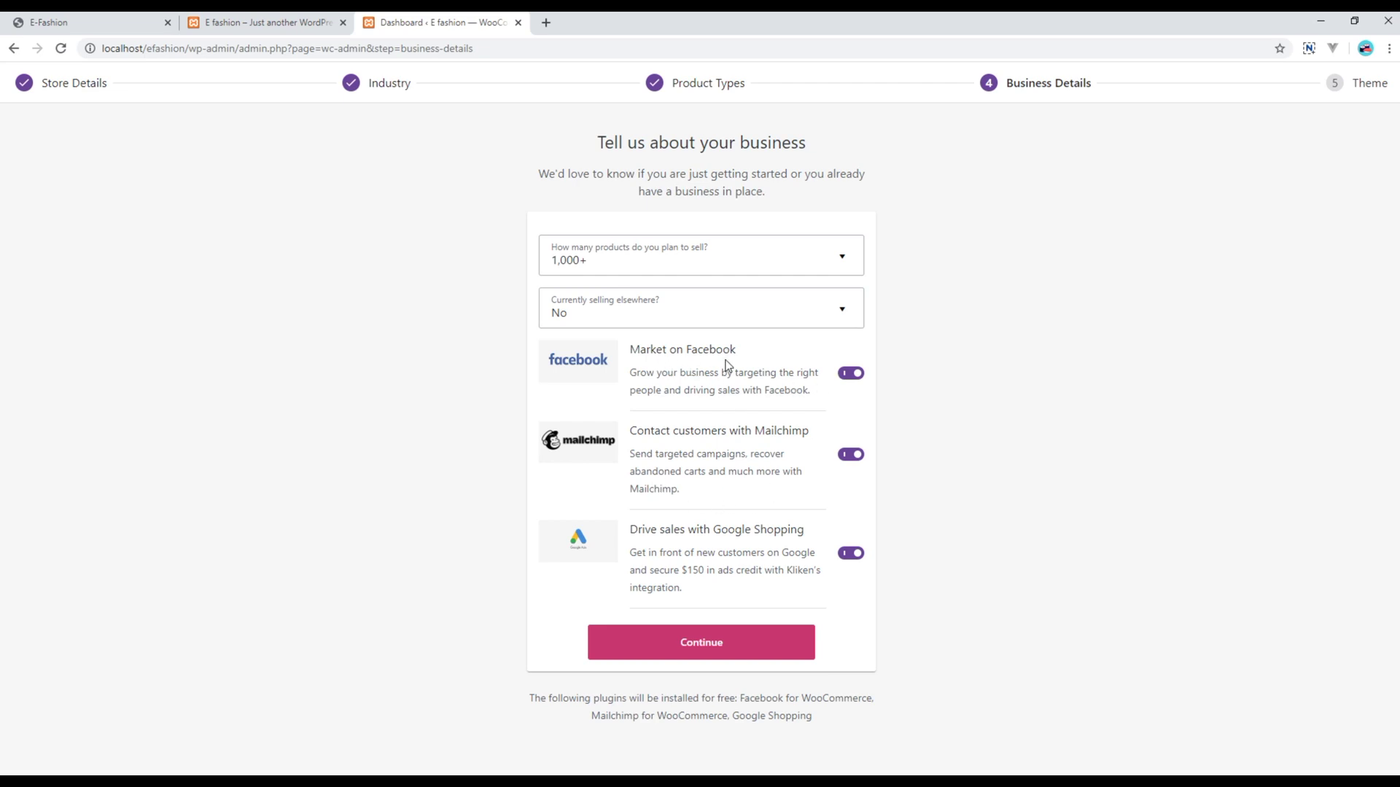
# Step: Turn off the Google Shopping, Mailchimp and Facebook extensions and submit the business details
pyautogui.click(850, 553)
pyautogui.click(850, 456)
pyautogui.click(851, 374)
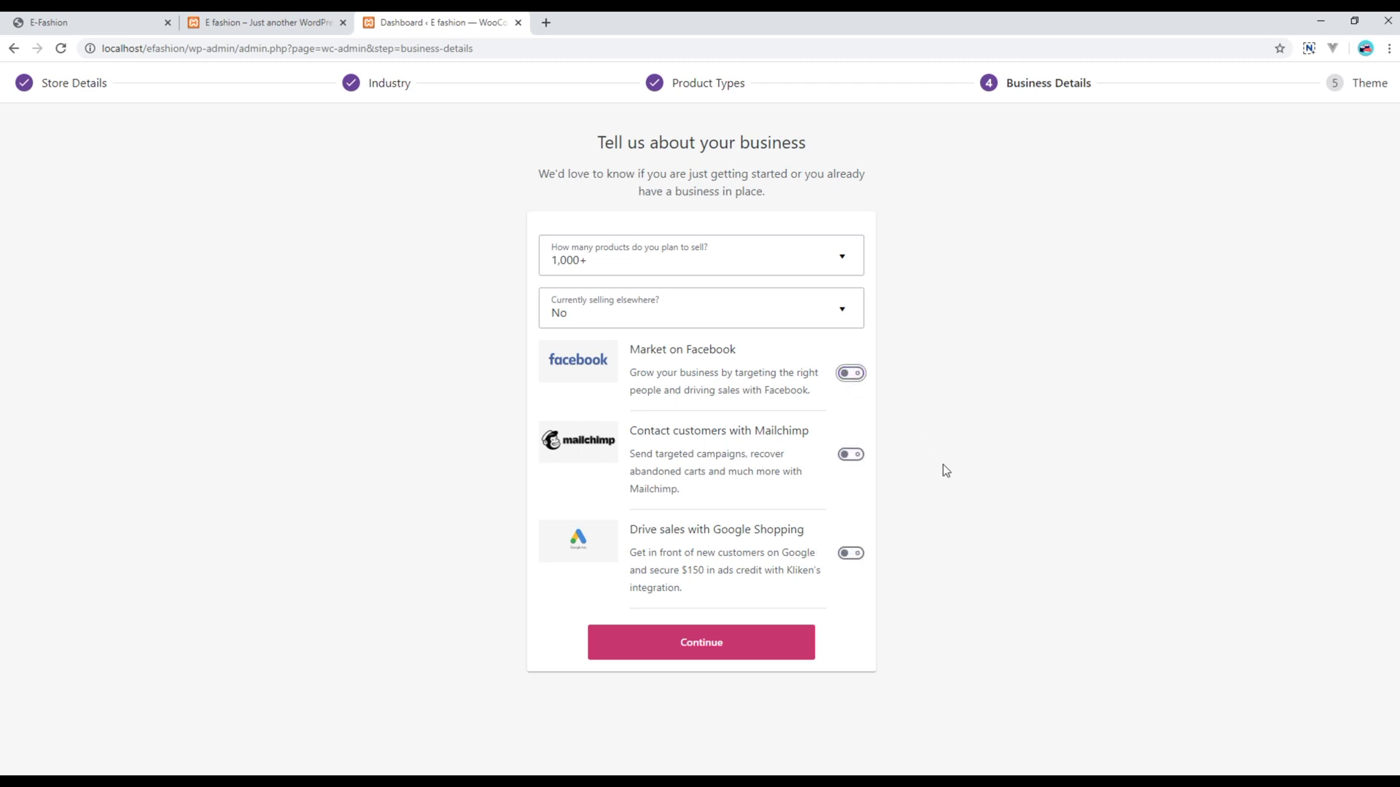
pyautogui.click(696, 647)
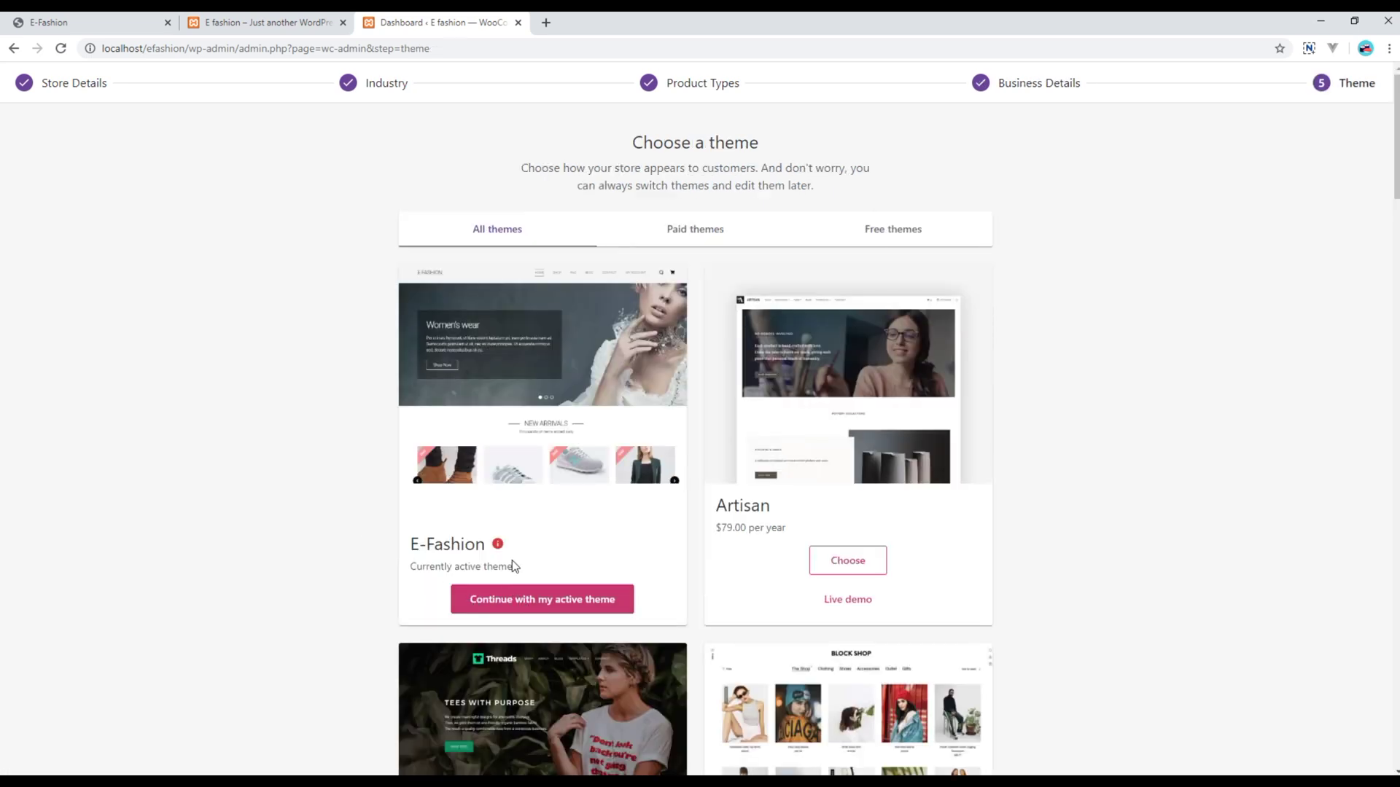
# Step: Browse the offered store themes and their yearly prices, comparing them with the active E-Fashion theme
pyautogui.scroll(-2, 514, 566)
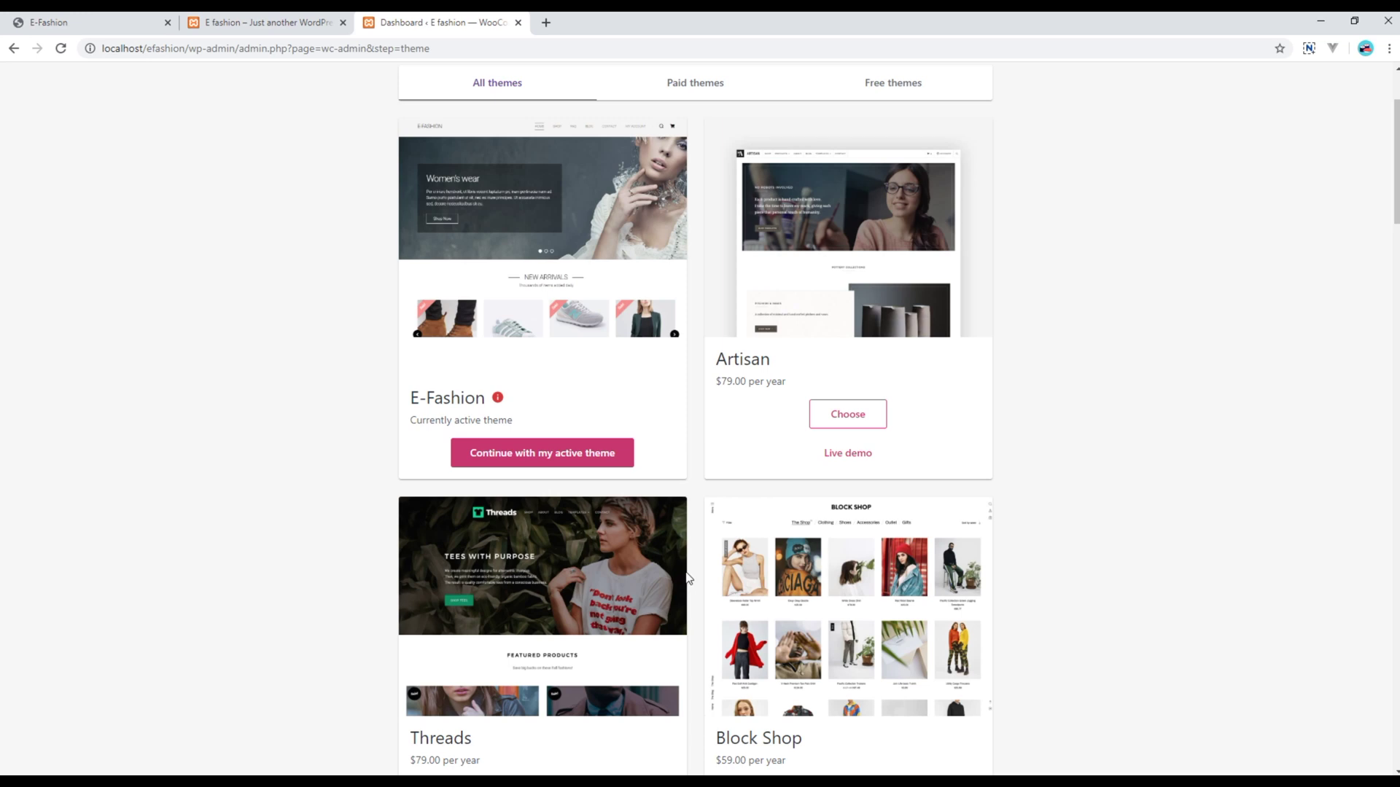
pyautogui.scroll(-2, 779, 471)
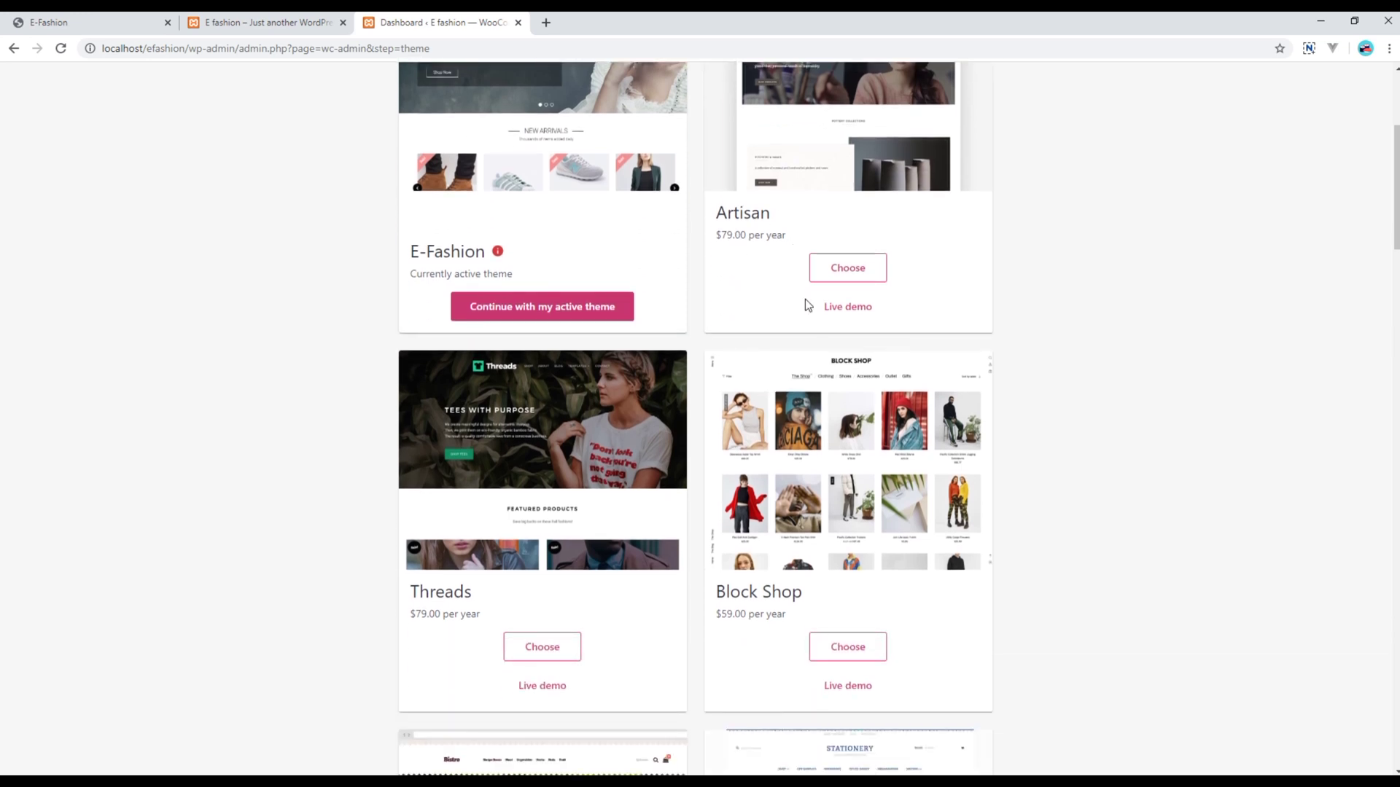
pyautogui.scroll(-3, 566, 635)
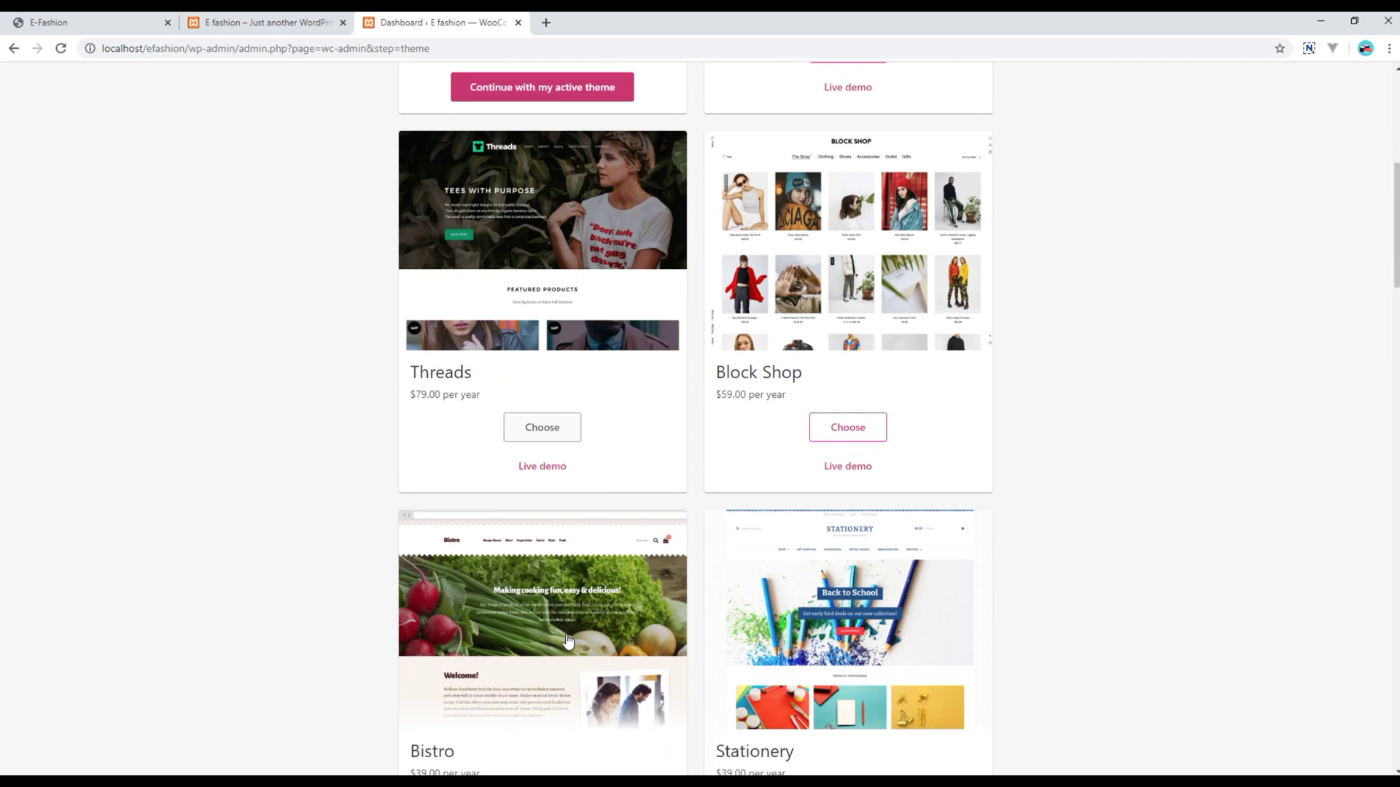
pyautogui.click(542, 438)
pyautogui.scroll(1, 620, 587)
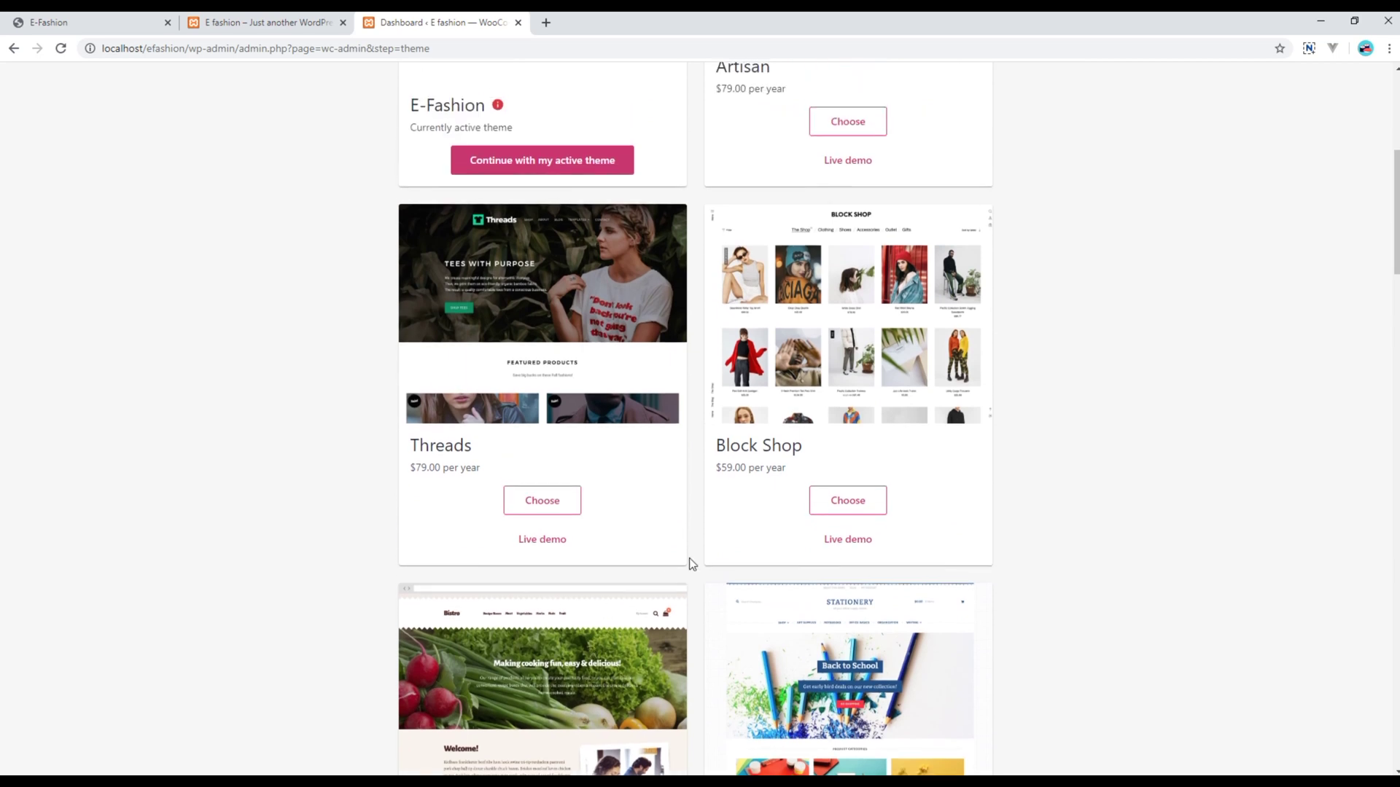
pyautogui.moveTo(715, 467); pyautogui.dragTo(782, 469)
pyautogui.scroll(6, 724, 561)
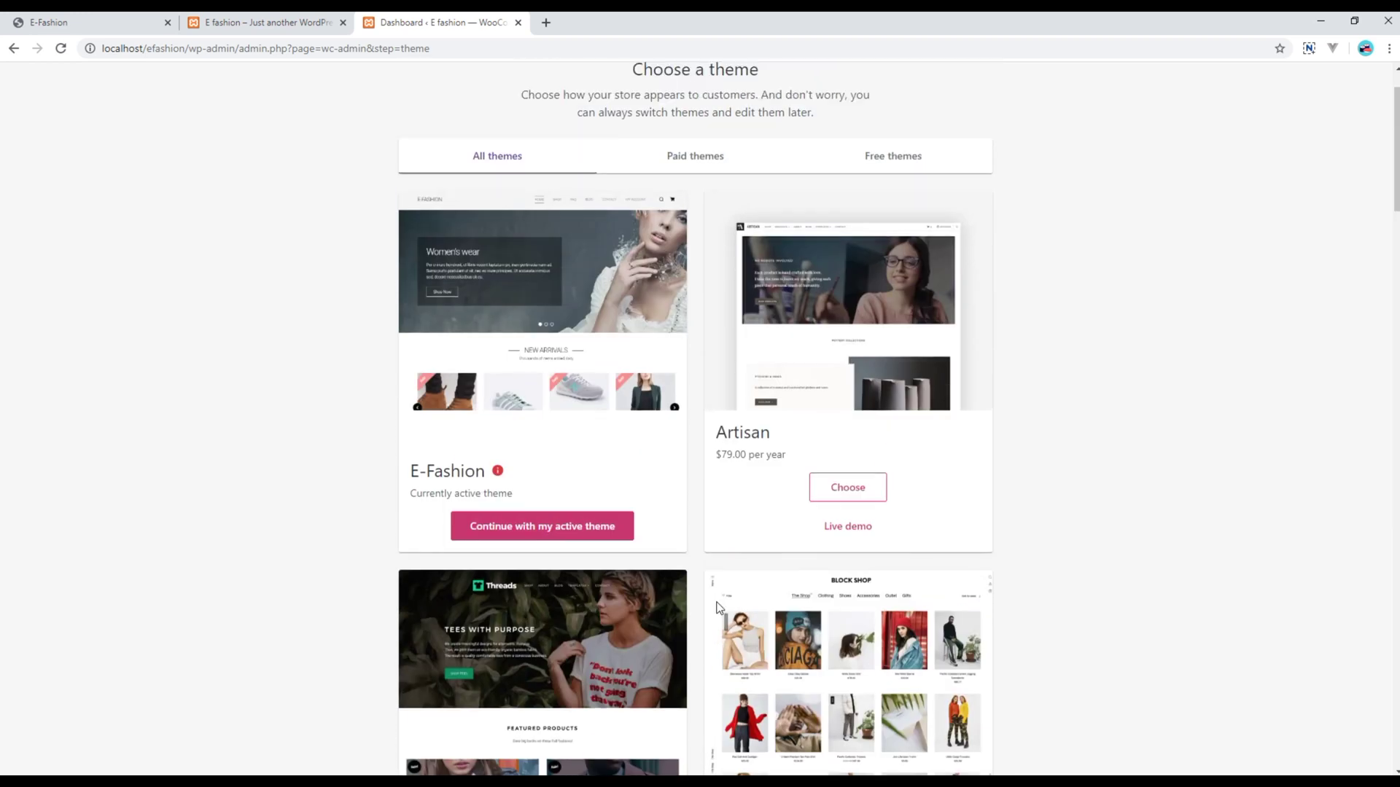
# Step: Keep the active E-Fashion theme for the store and continue past the closing setup message to the WooCommerce dashboard
pyautogui.moveTo(411, 543); pyautogui.dragTo(486, 544)
pyautogui.click(428, 596)
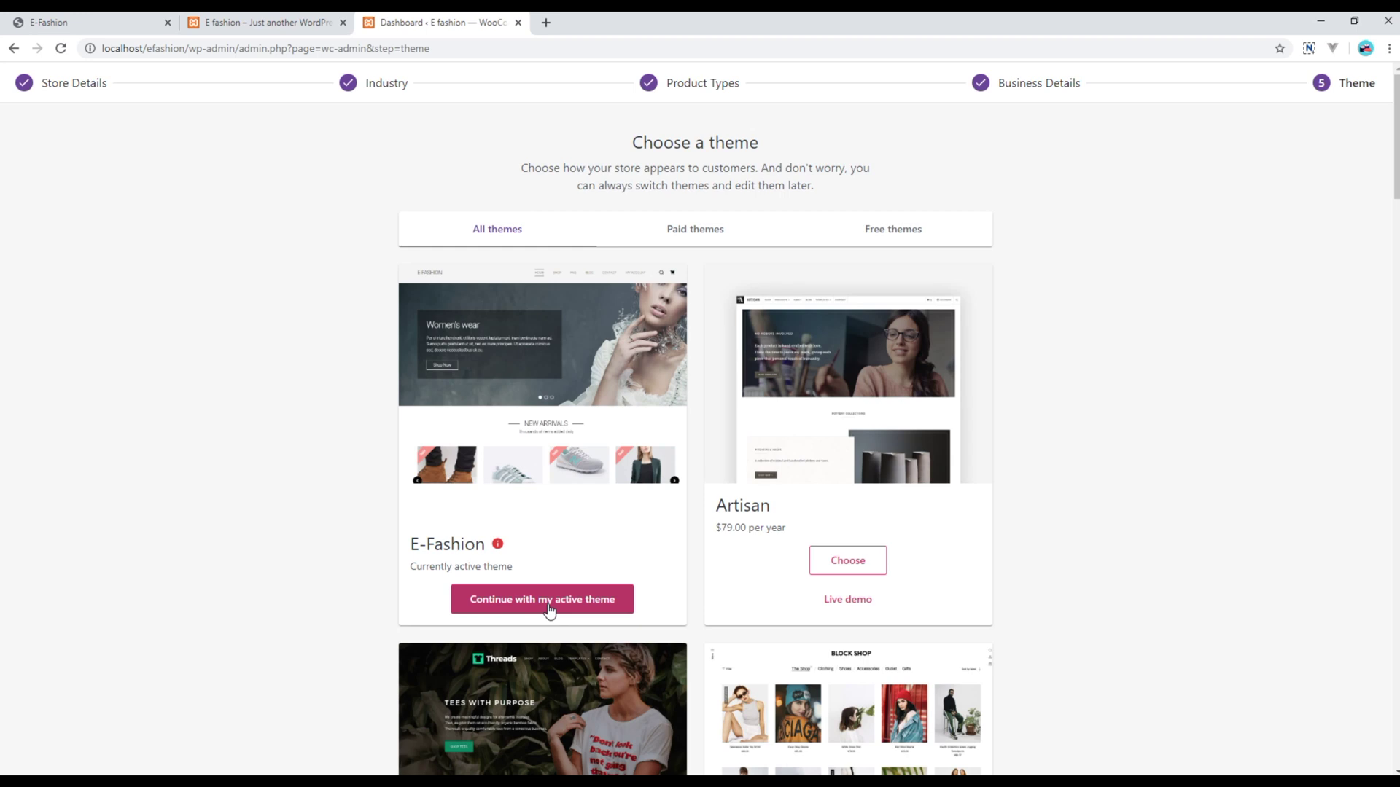
pyautogui.click(549, 608)
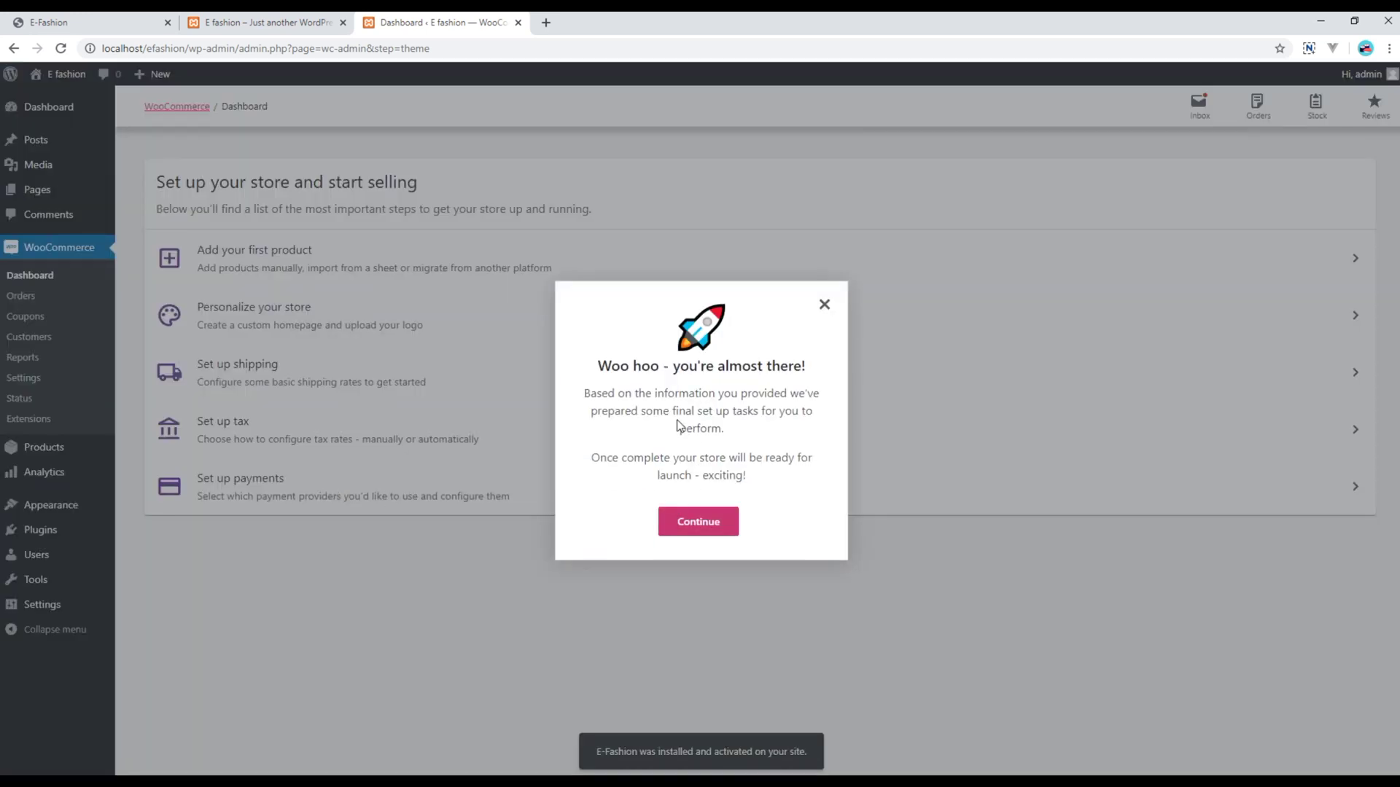
pyautogui.click(706, 521)
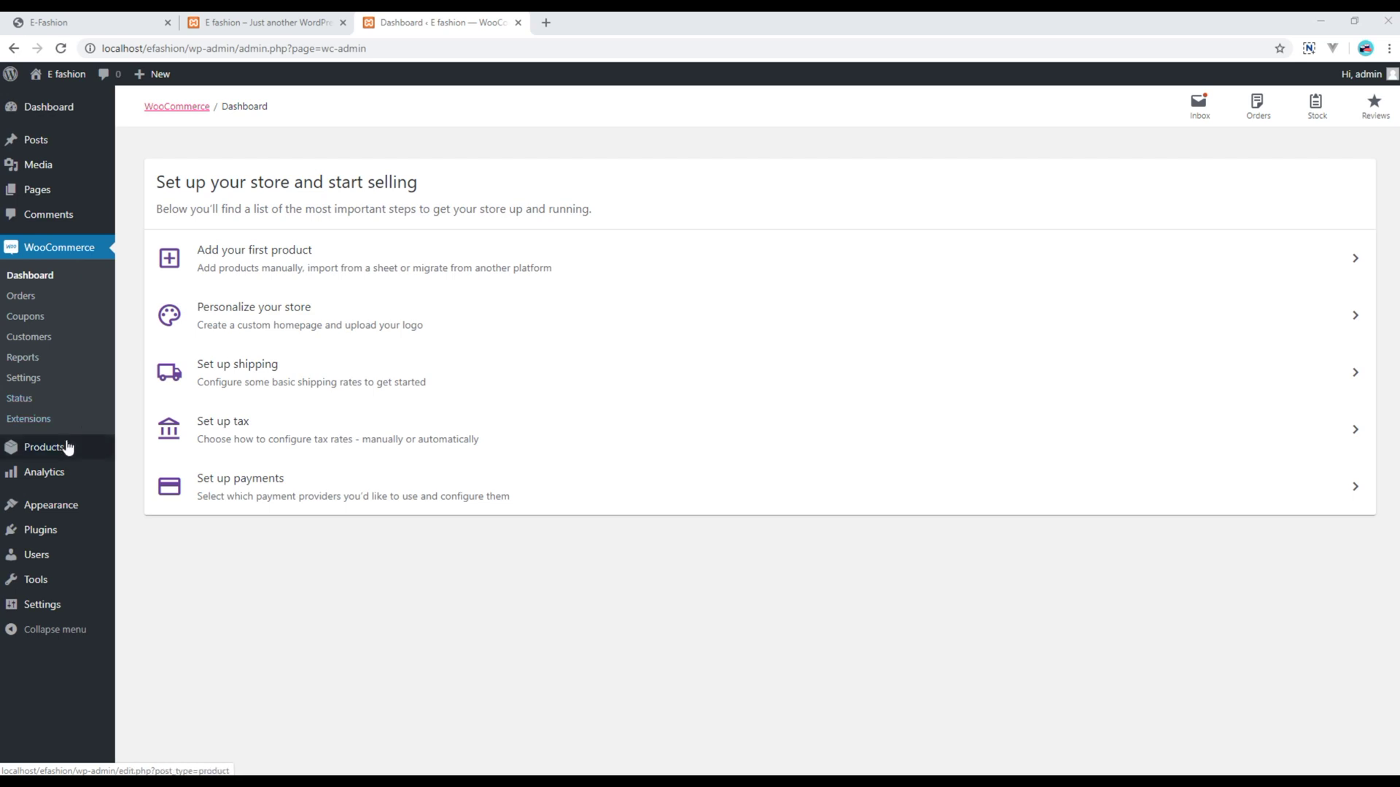
# Step: Open the list of the local site's existing pages and compare it with the navigation of the E-Fashion demo site
pyautogui.moveTo(41, 482)
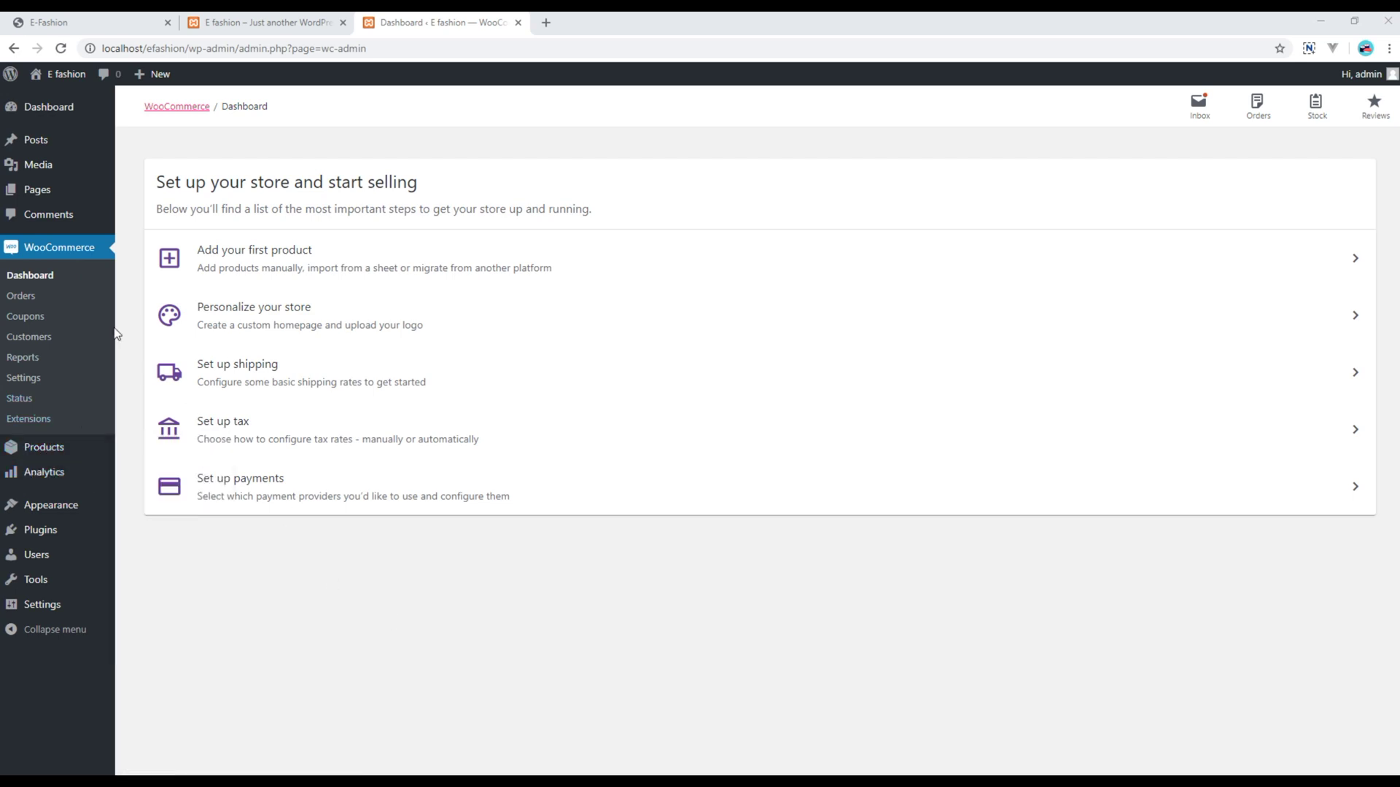
pyautogui.click(47, 198)
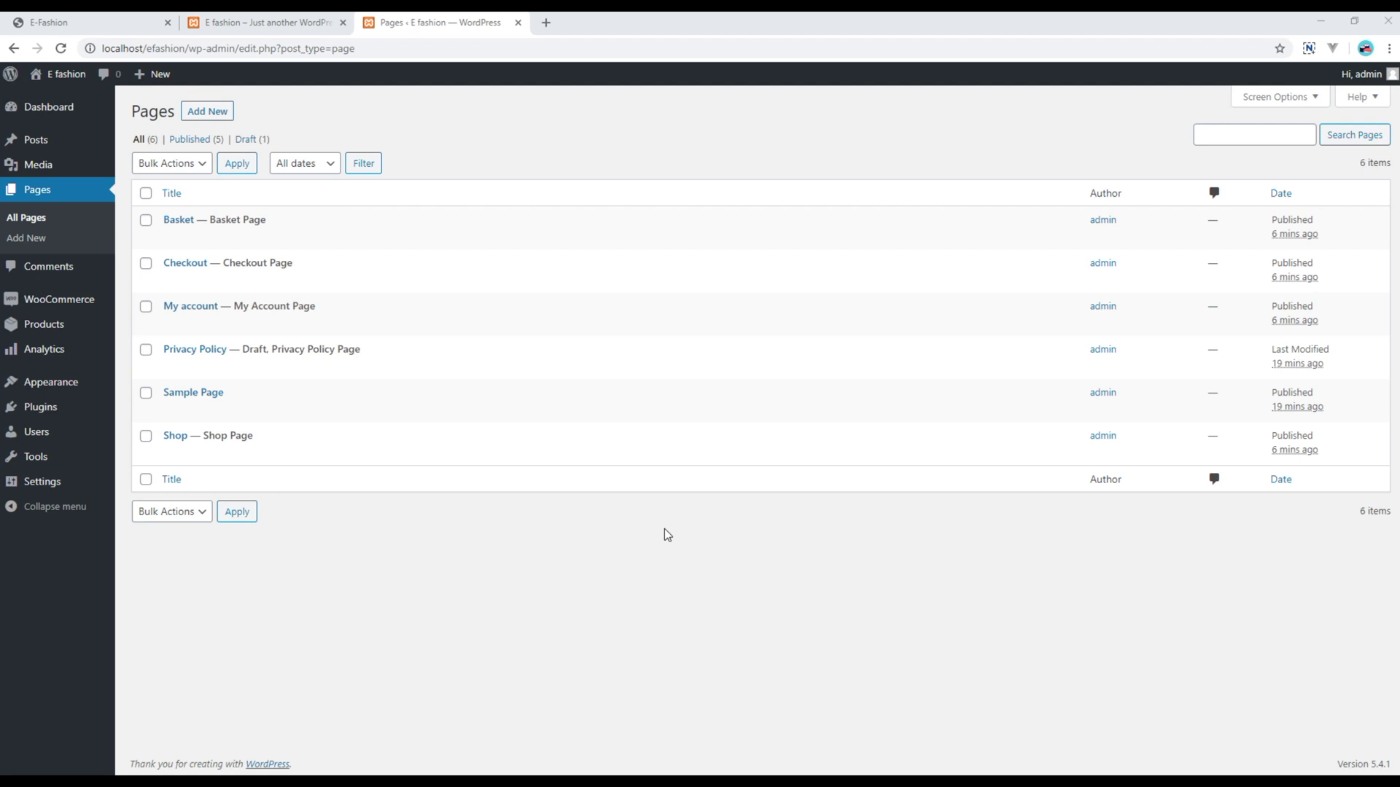
pyautogui.click(102, 22)
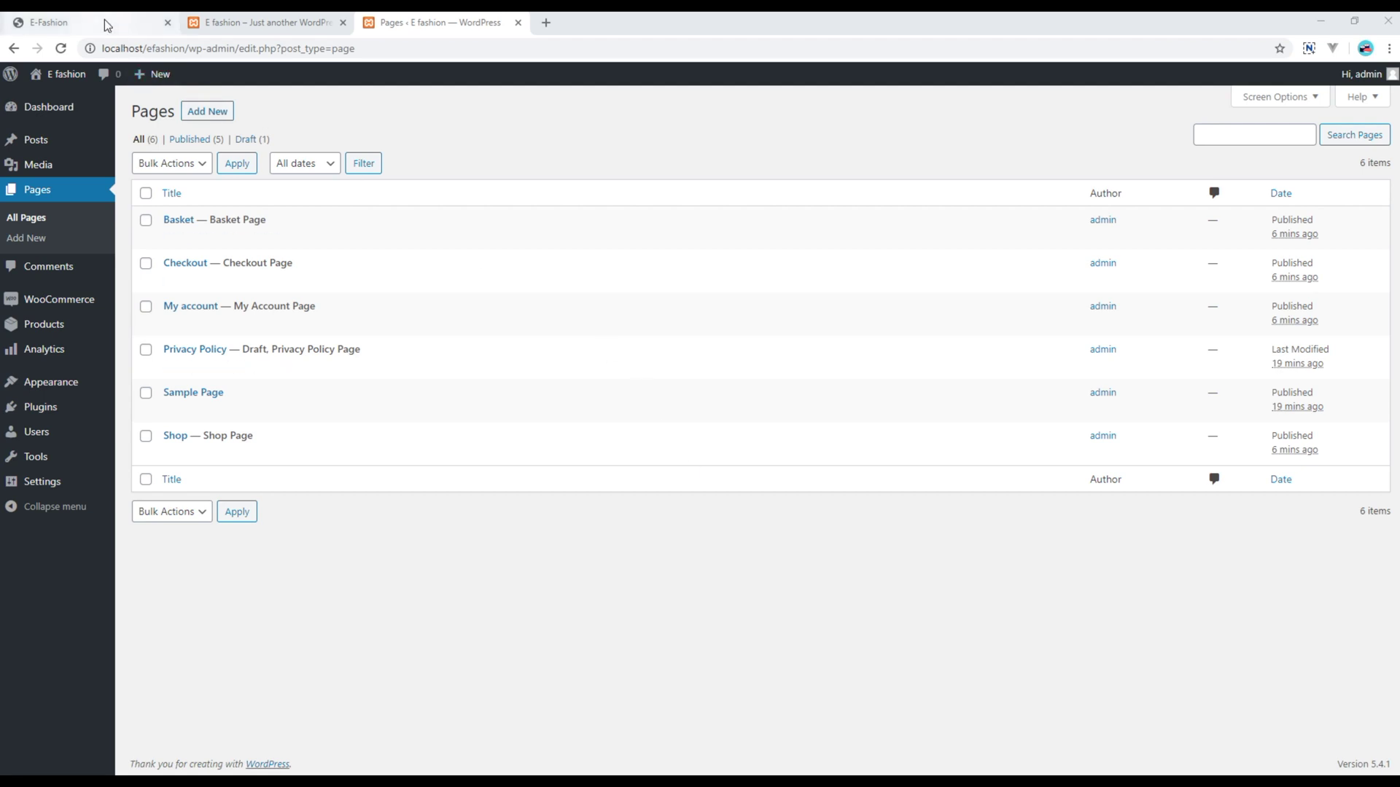
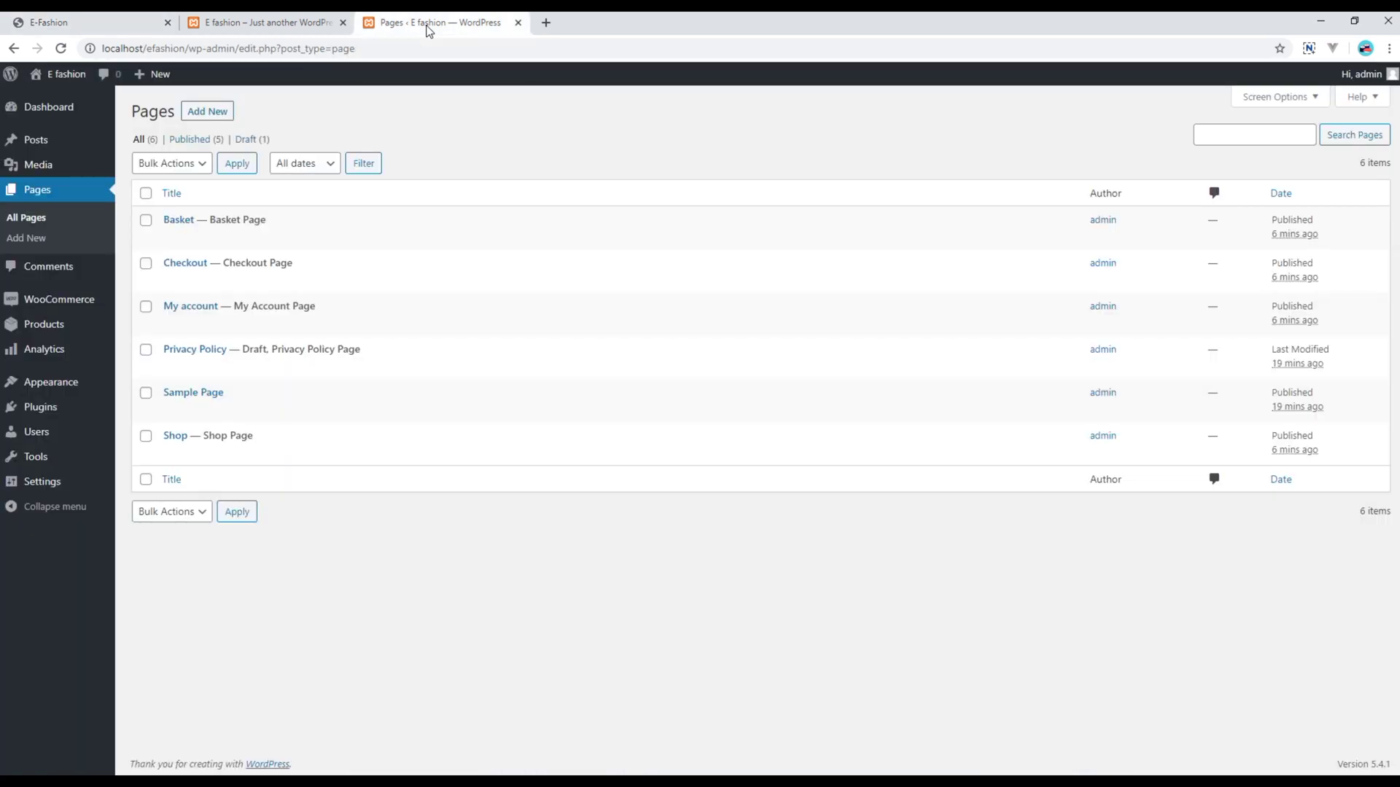
# Step: Create and publish a page titled FAQ with a Classic block reading "This is FAQ page."
pyautogui.click(214, 114)
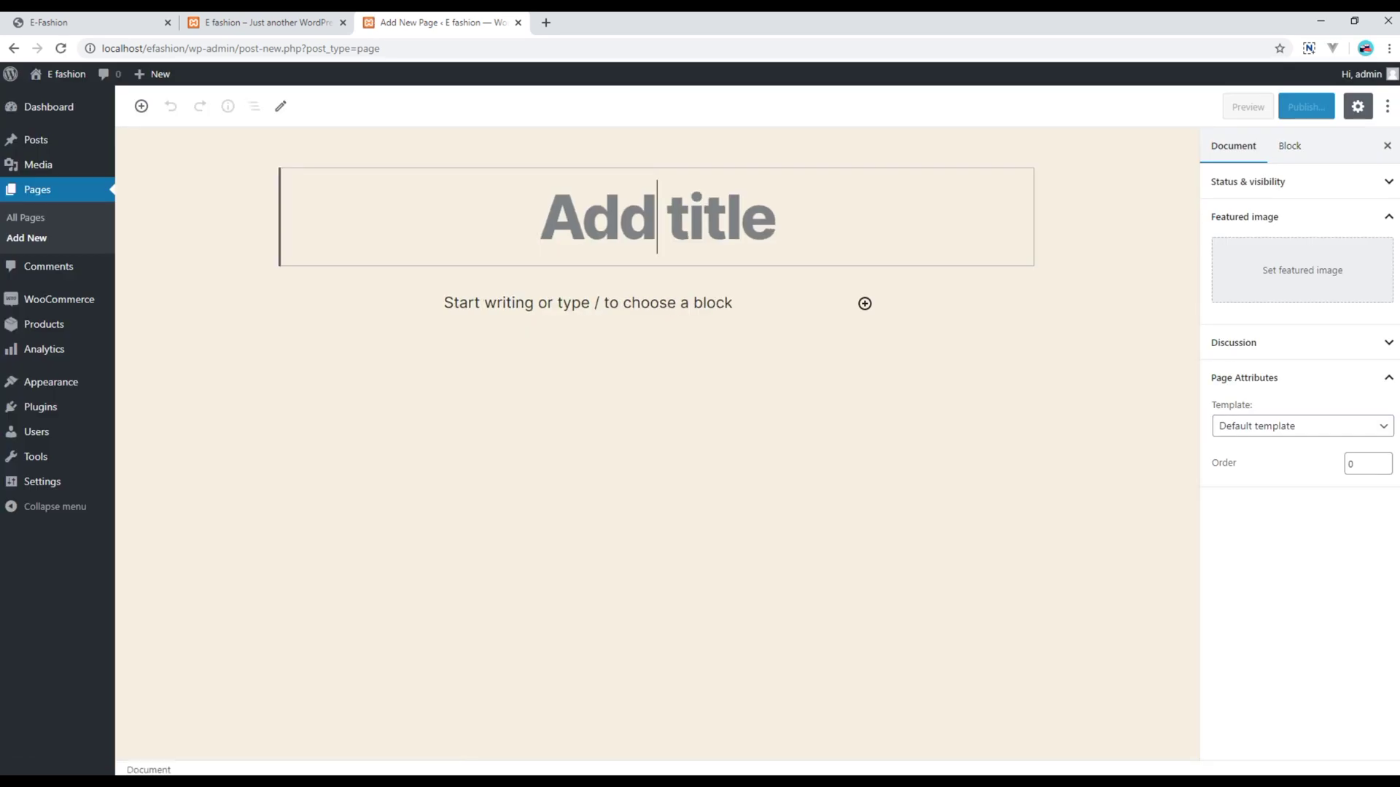
pyautogui.write('FAQ')
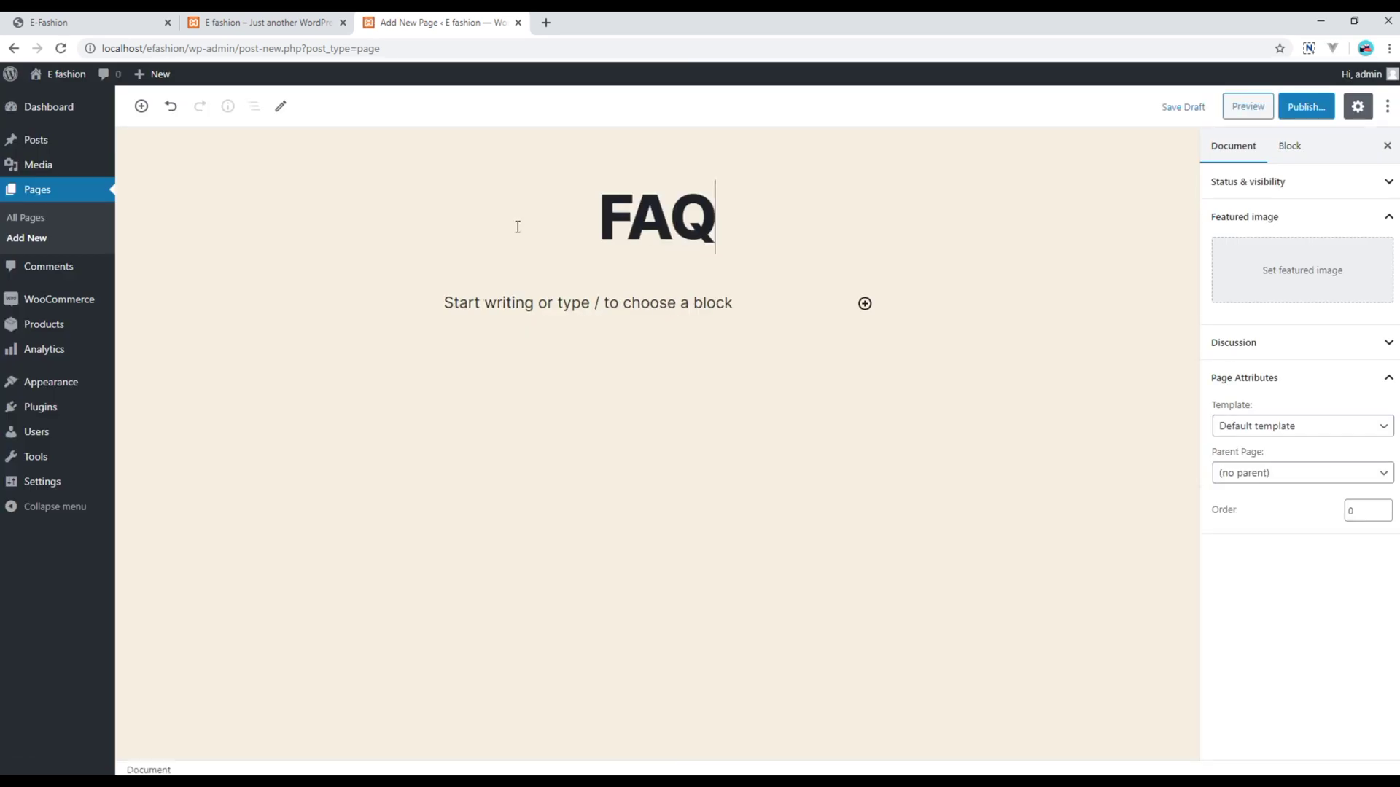
pyautogui.click(431, 309)
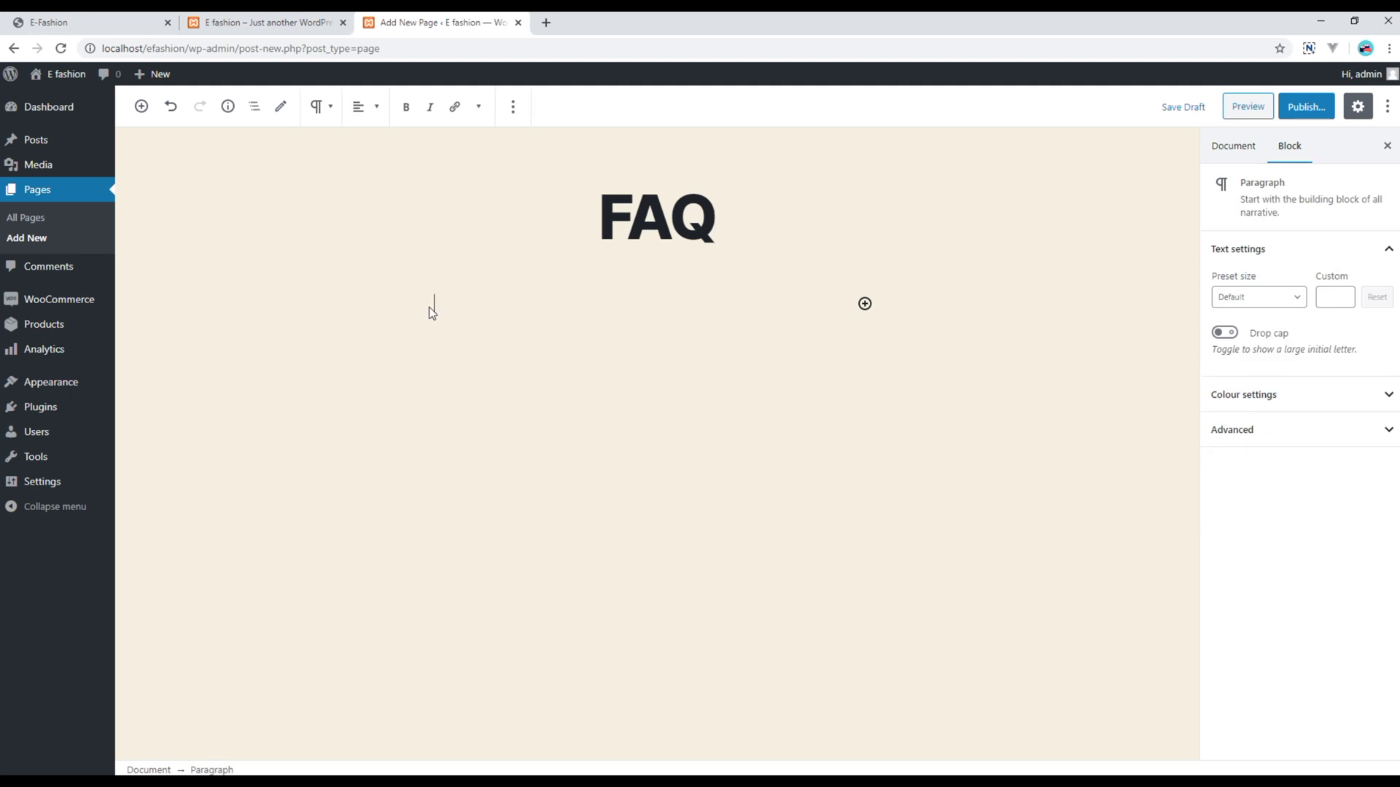
pyautogui.click(865, 304)
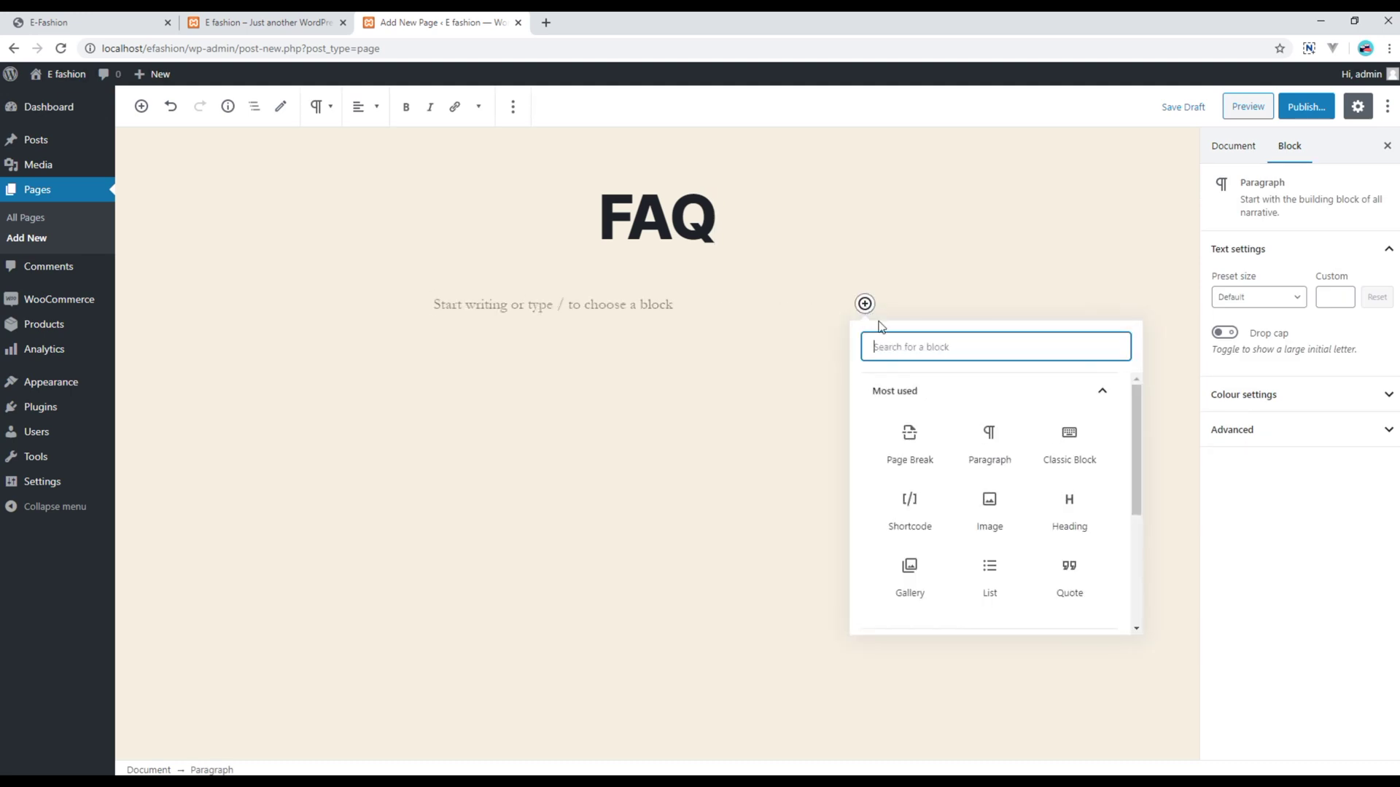
pyautogui.click(1077, 460)
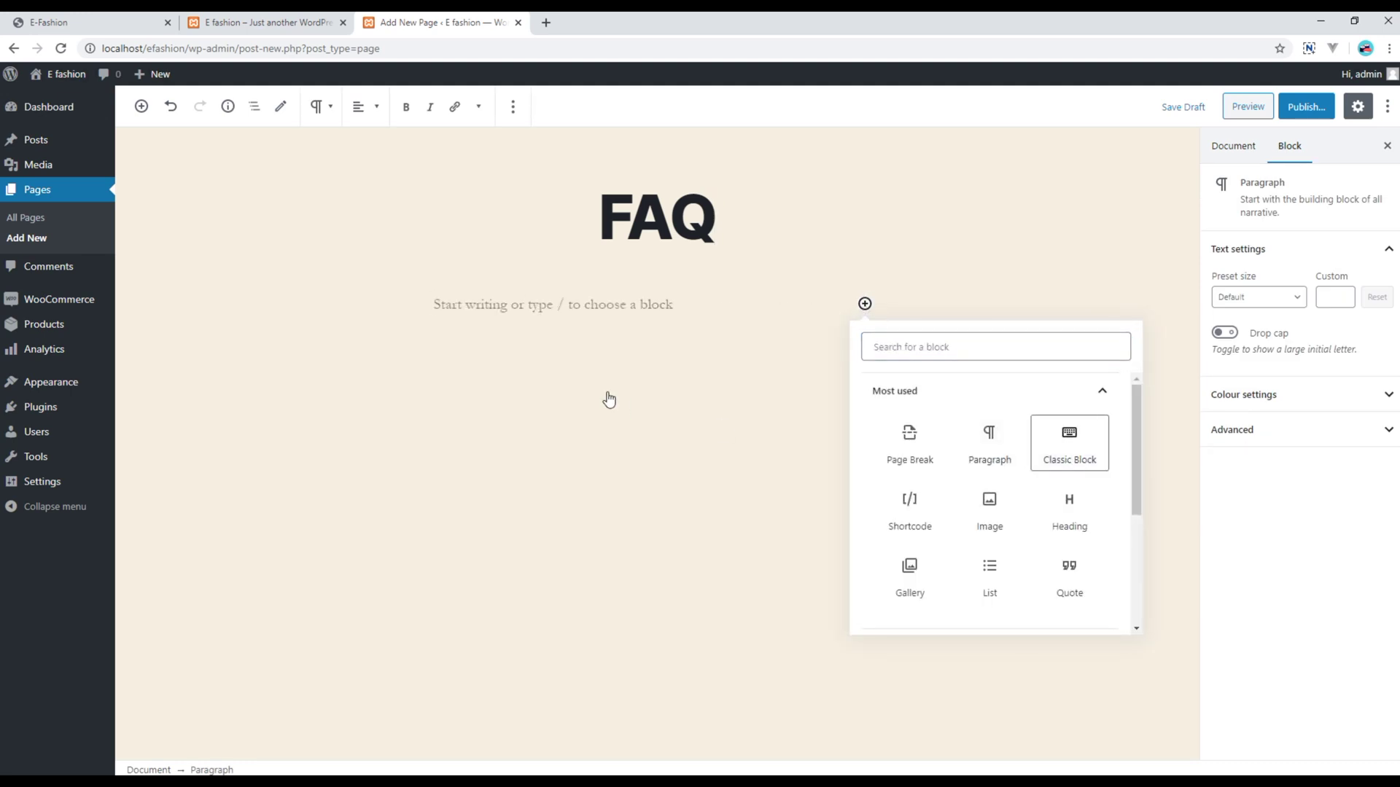
pyautogui.write('This i')
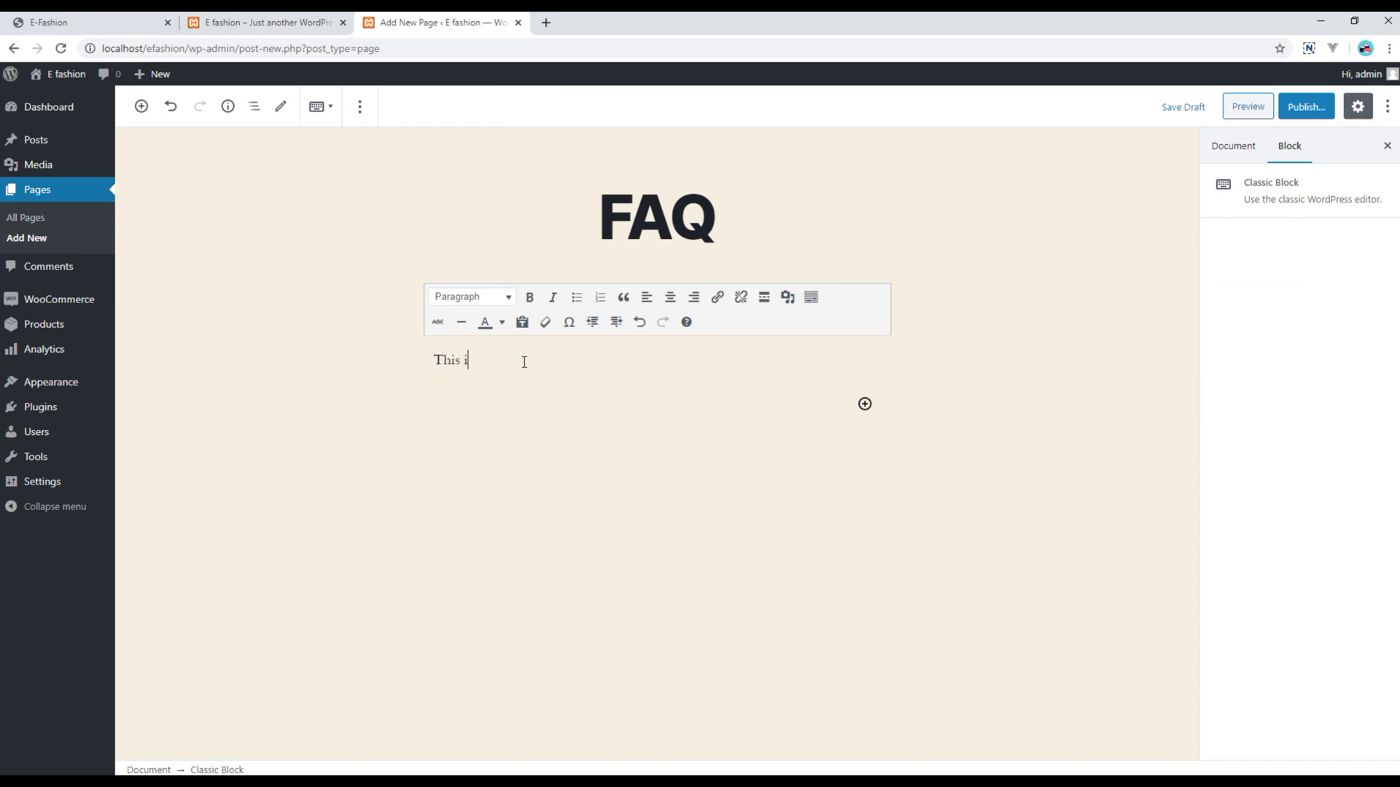
pyautogui.write('s FAQ page.')
pyautogui.click(1323, 110)
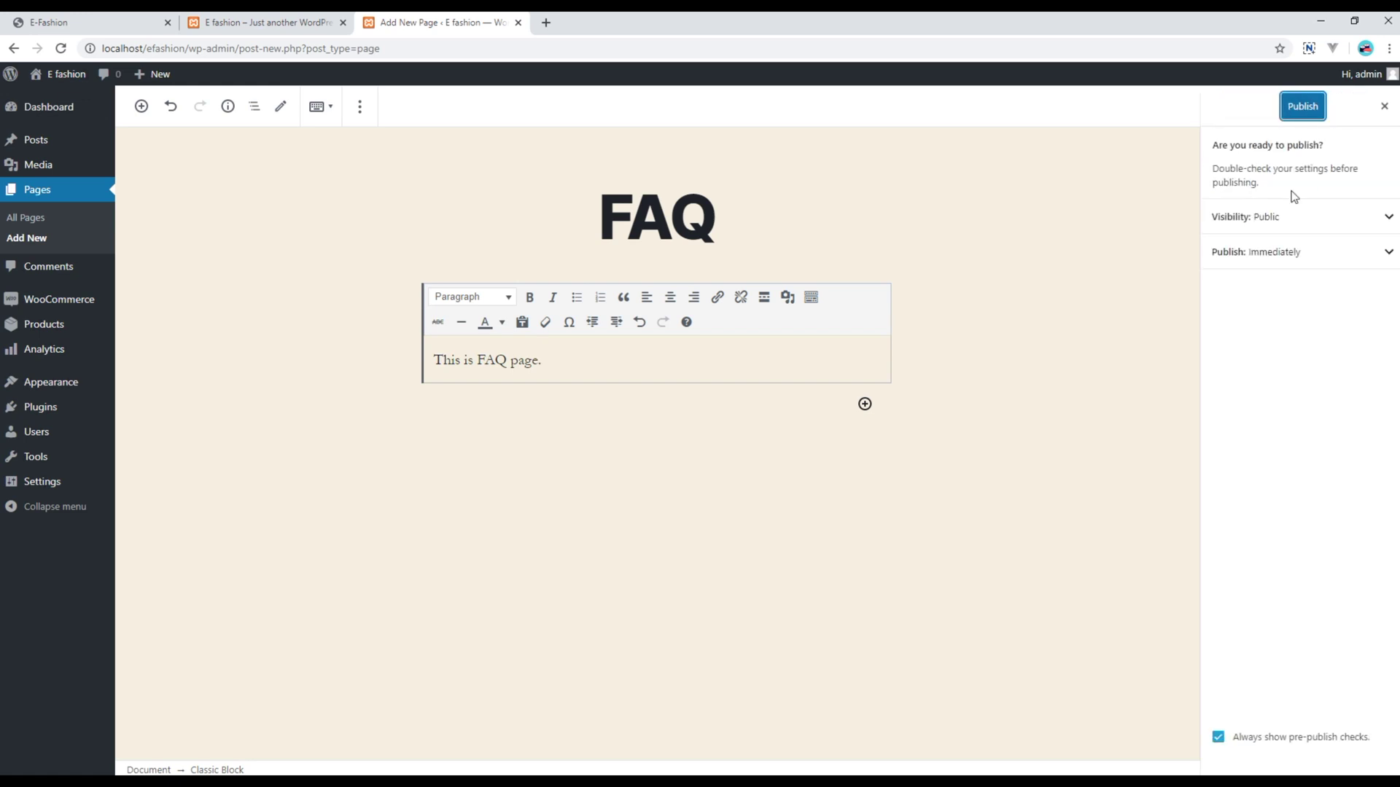
pyautogui.click(1303, 105)
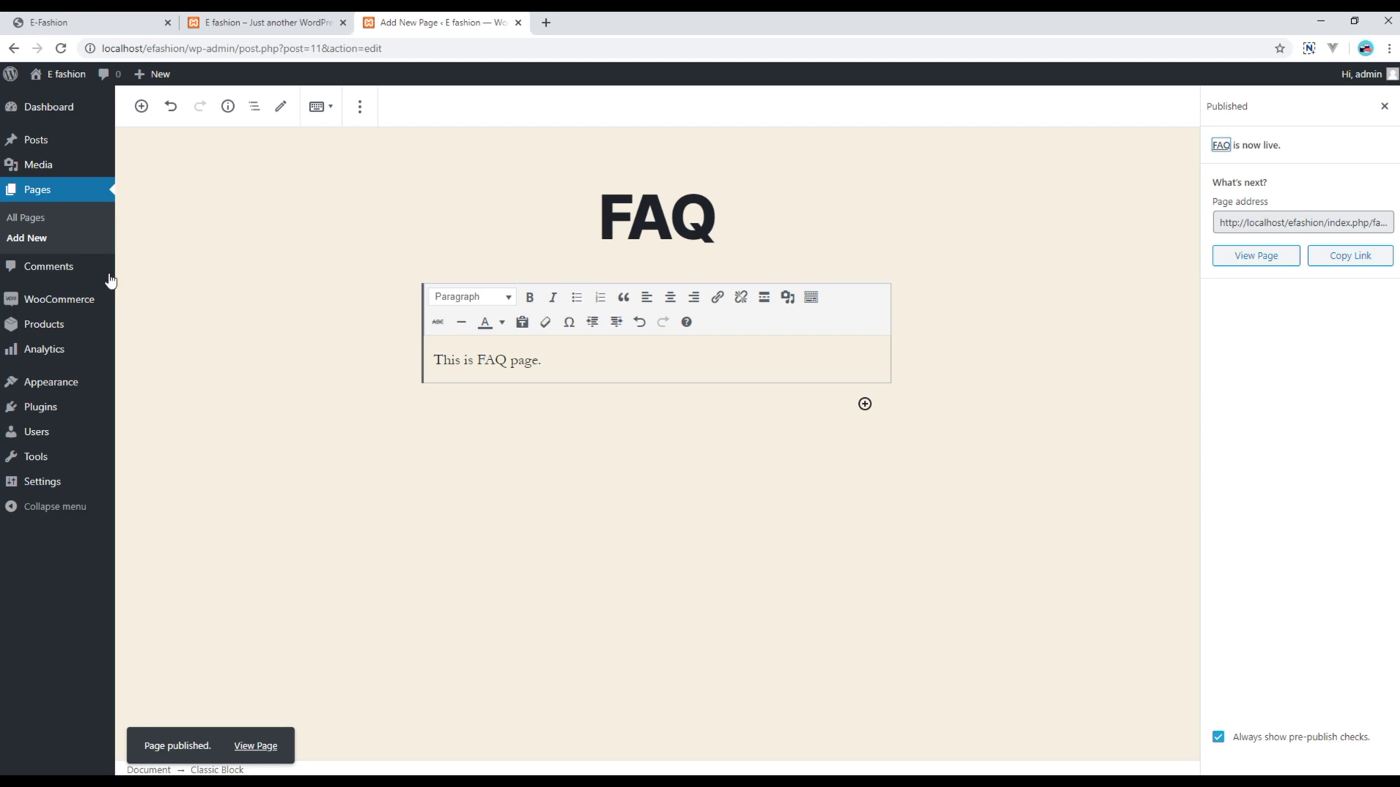
# Step: Create and publish a page titled Blog with a Classic block reading "This is blog content."
pyautogui.click(34, 244)
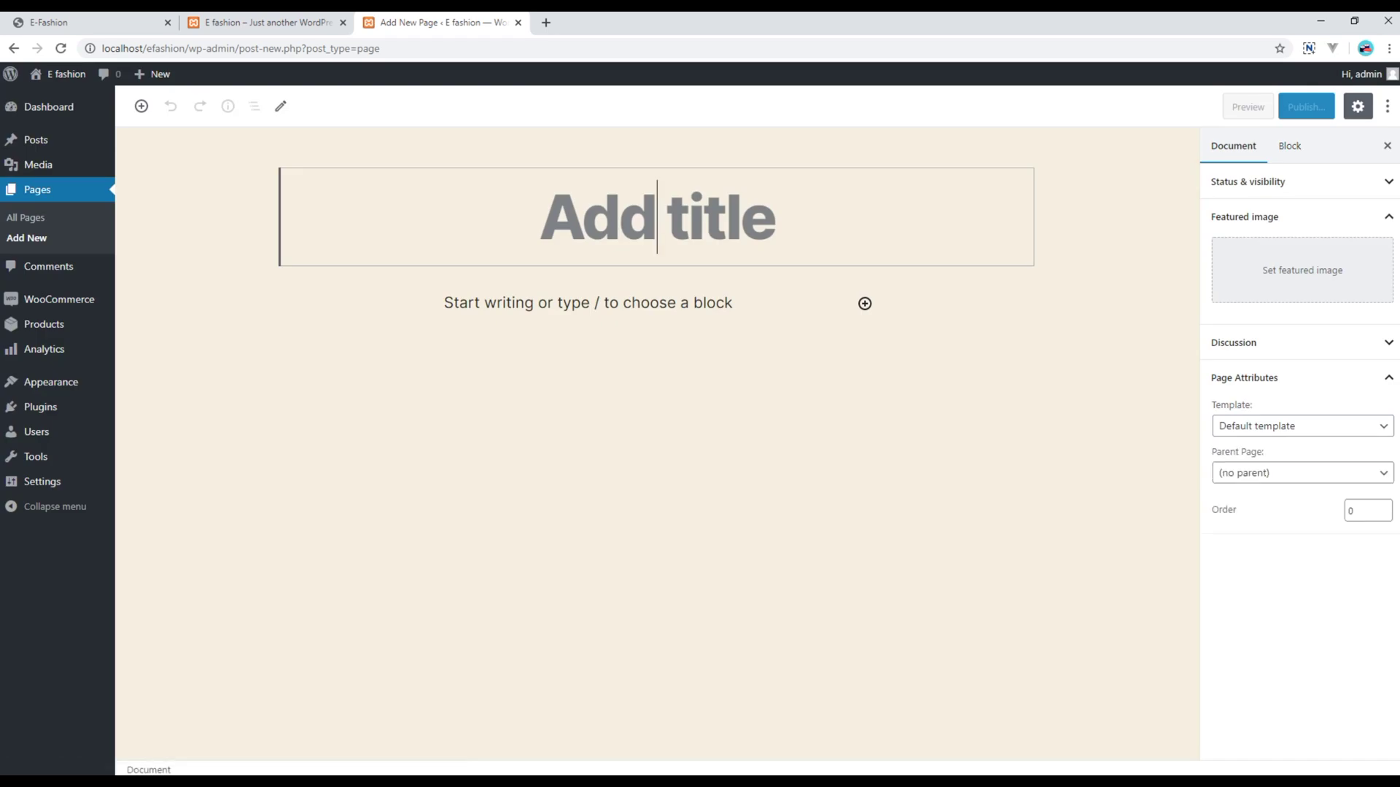
pyautogui.write('Blog')
pyautogui.click(865, 304)
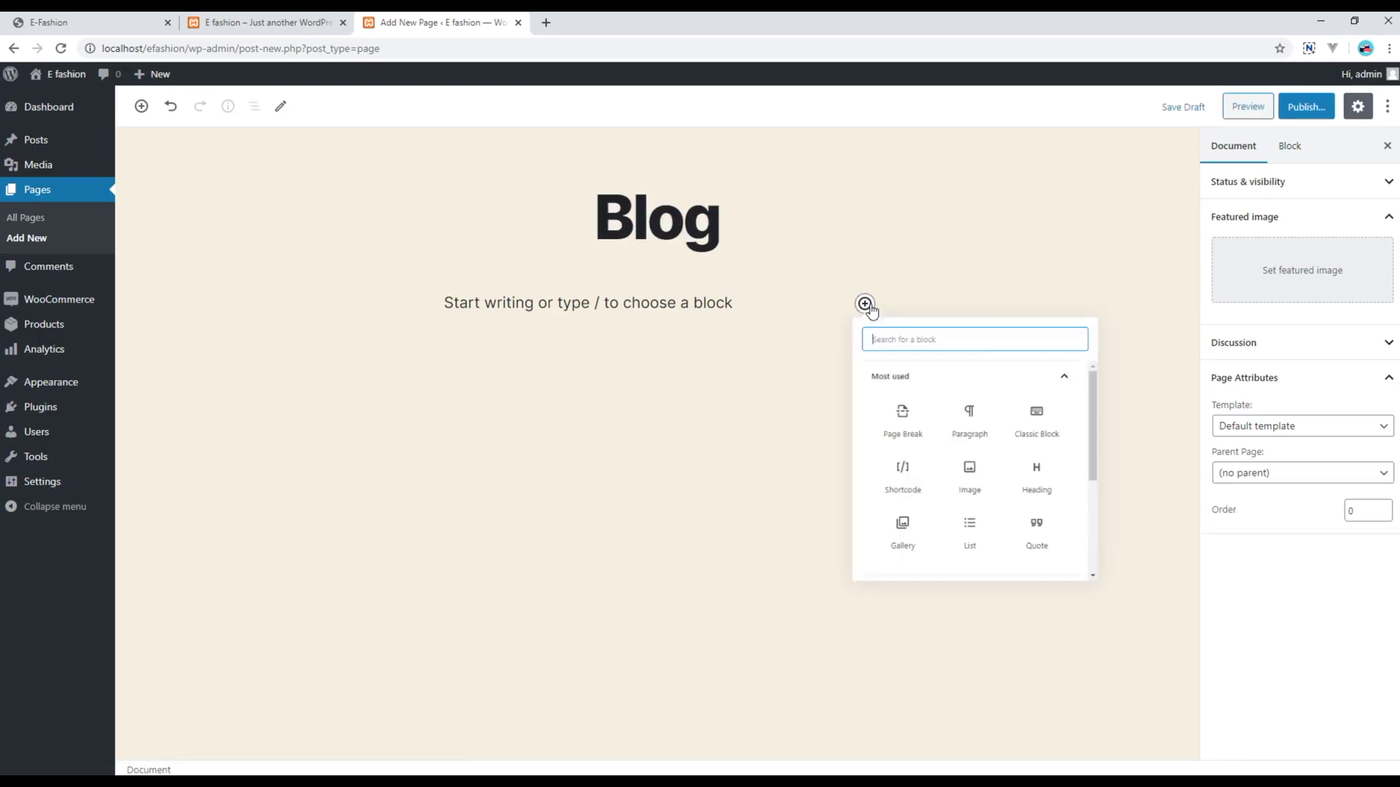
pyautogui.press('Return')
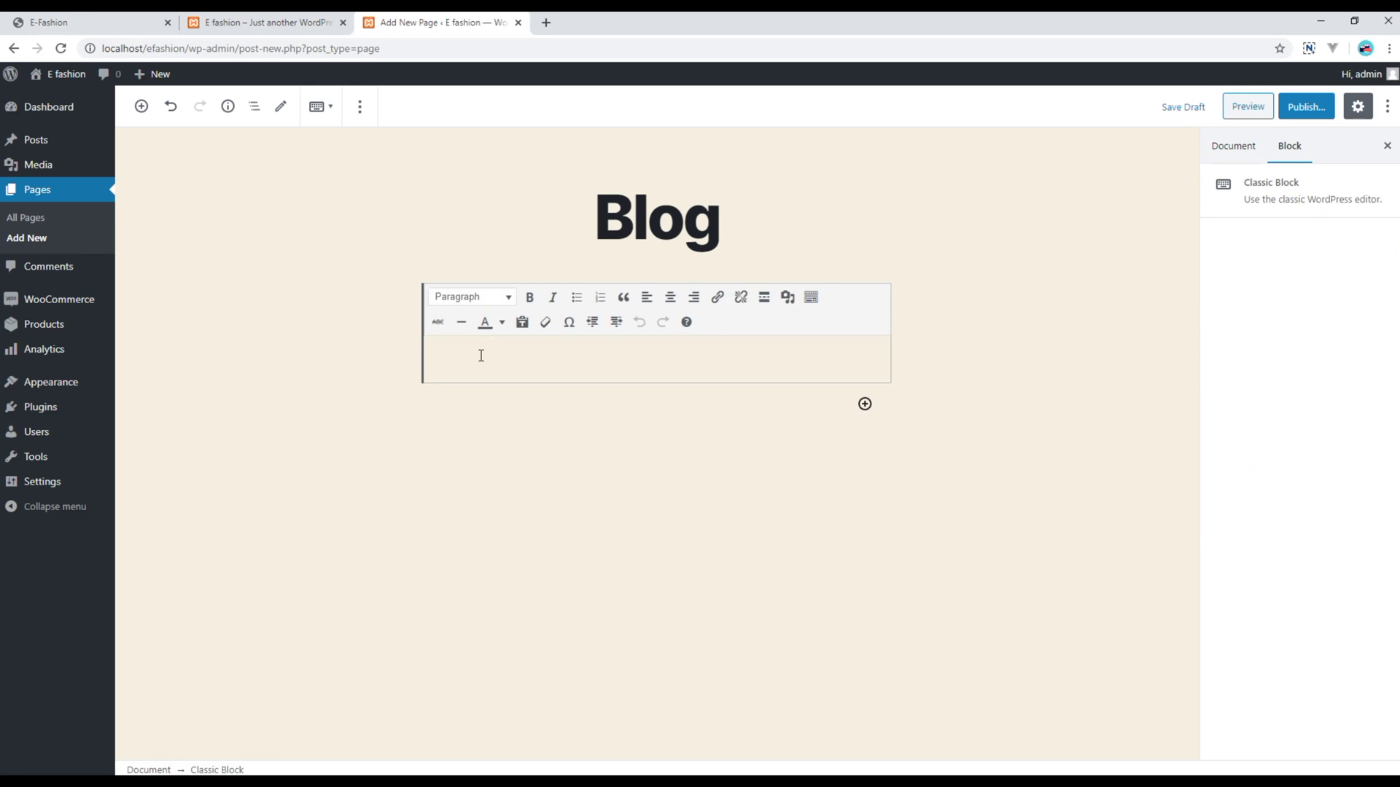
pyautogui.write('This is blog content.')
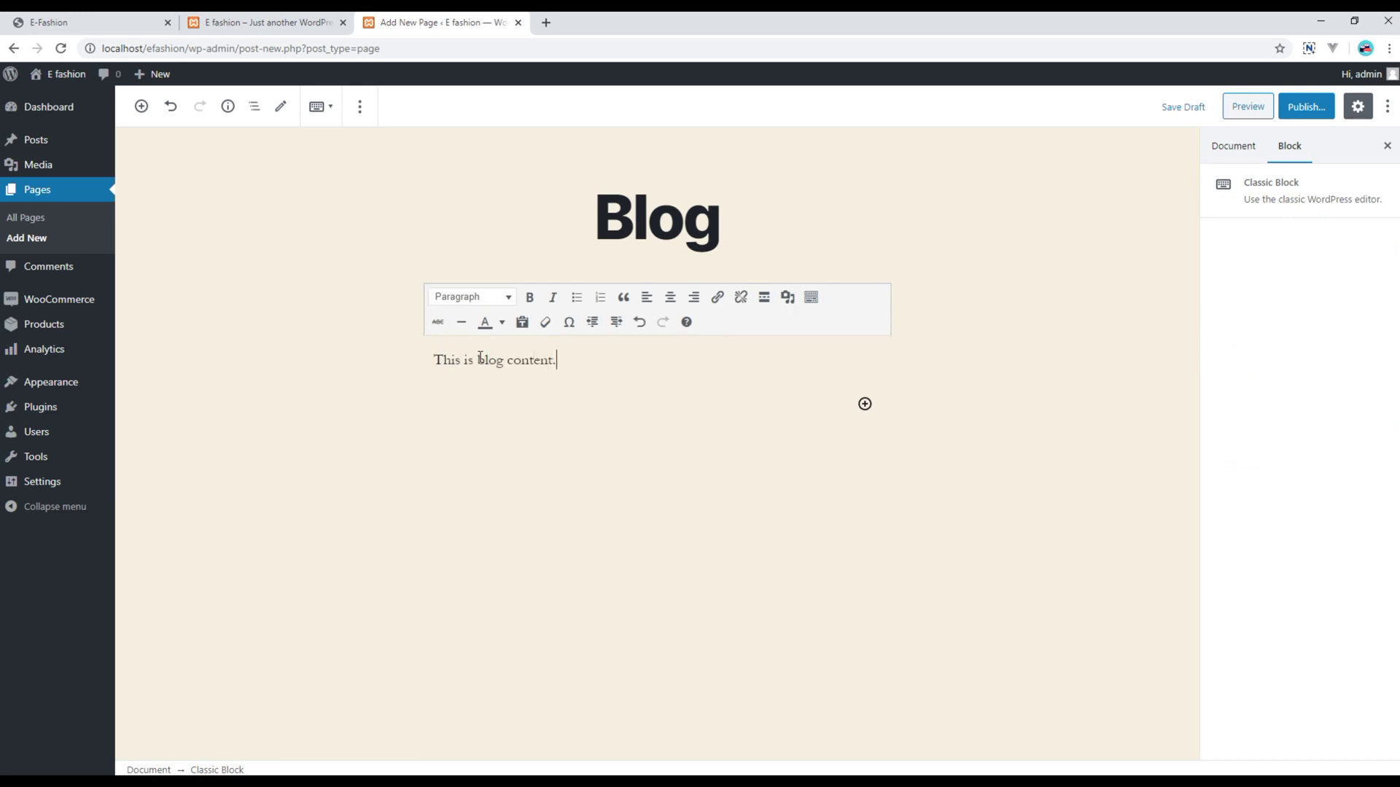
pyautogui.click(1321, 113)
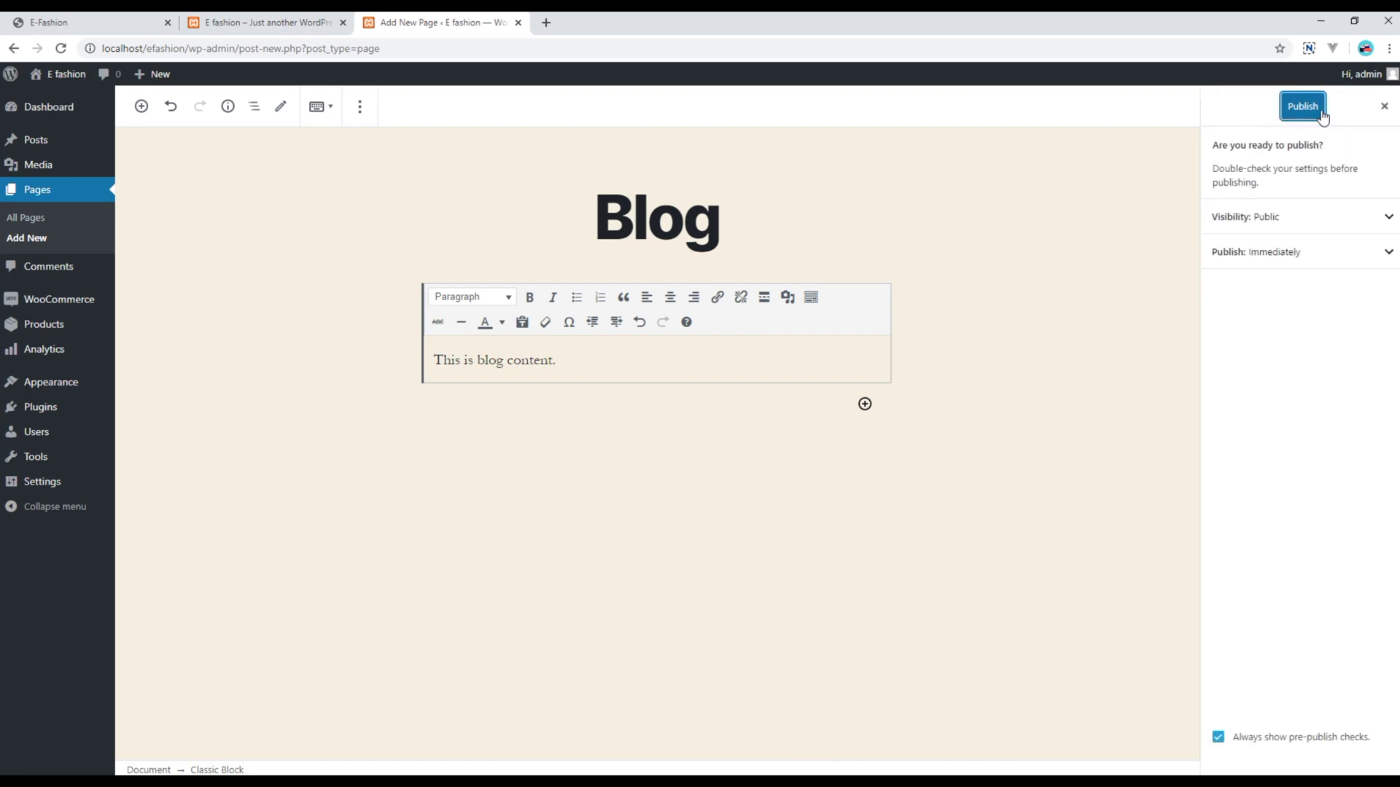
pyautogui.click(1321, 114)
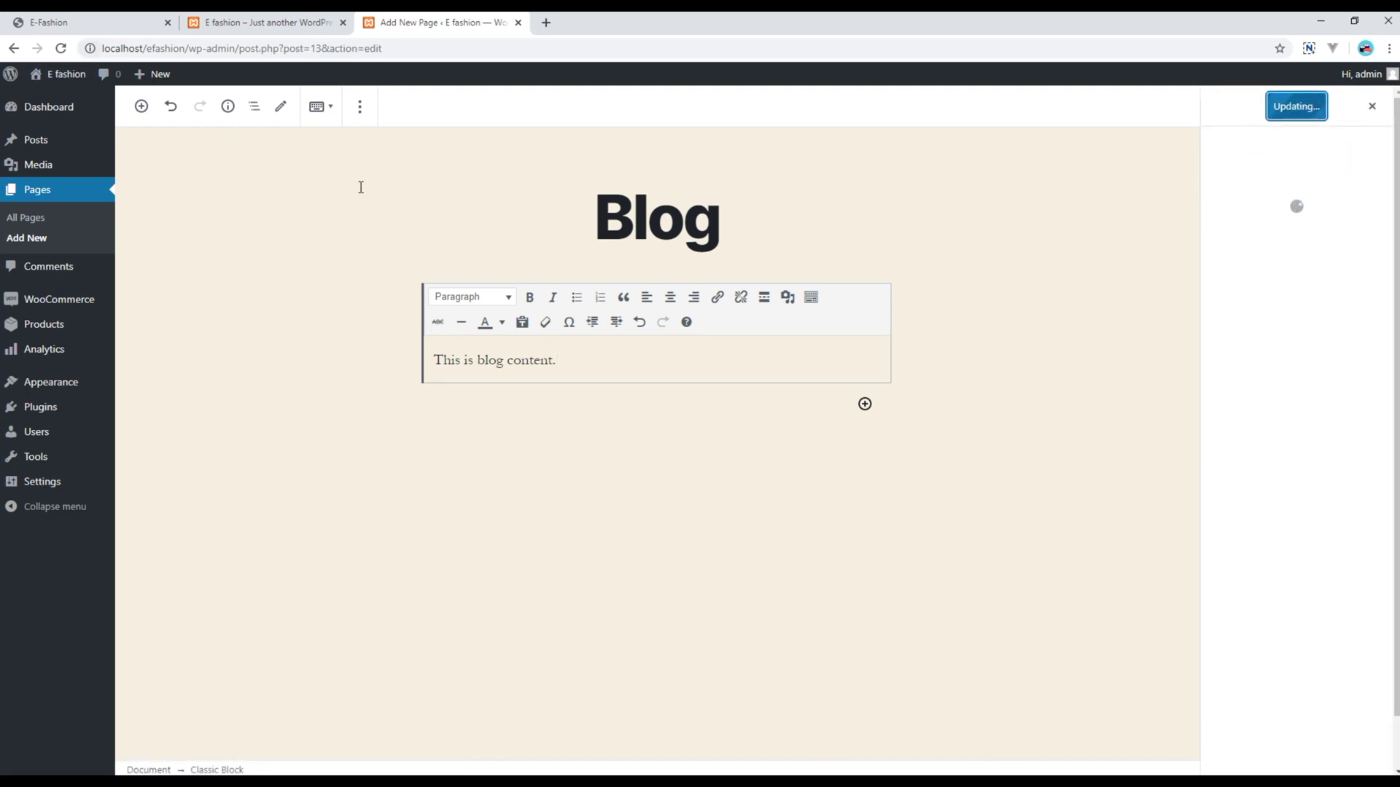
# Step: Check the demo site's navigation, and publish a page titled Contact with a Classic block reading "This is contact page."
pyautogui.click(138, 24)
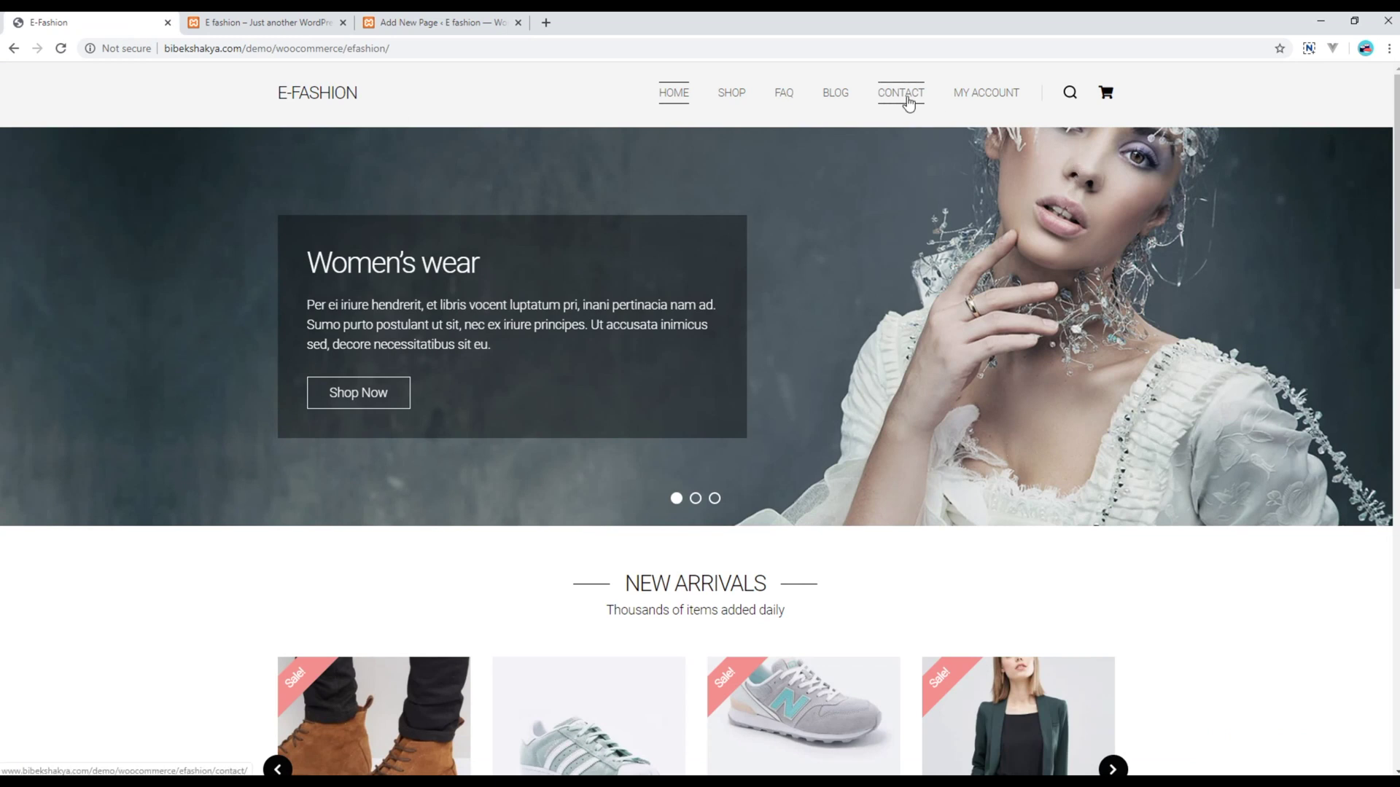
pyautogui.click(423, 23)
pyautogui.click(39, 243)
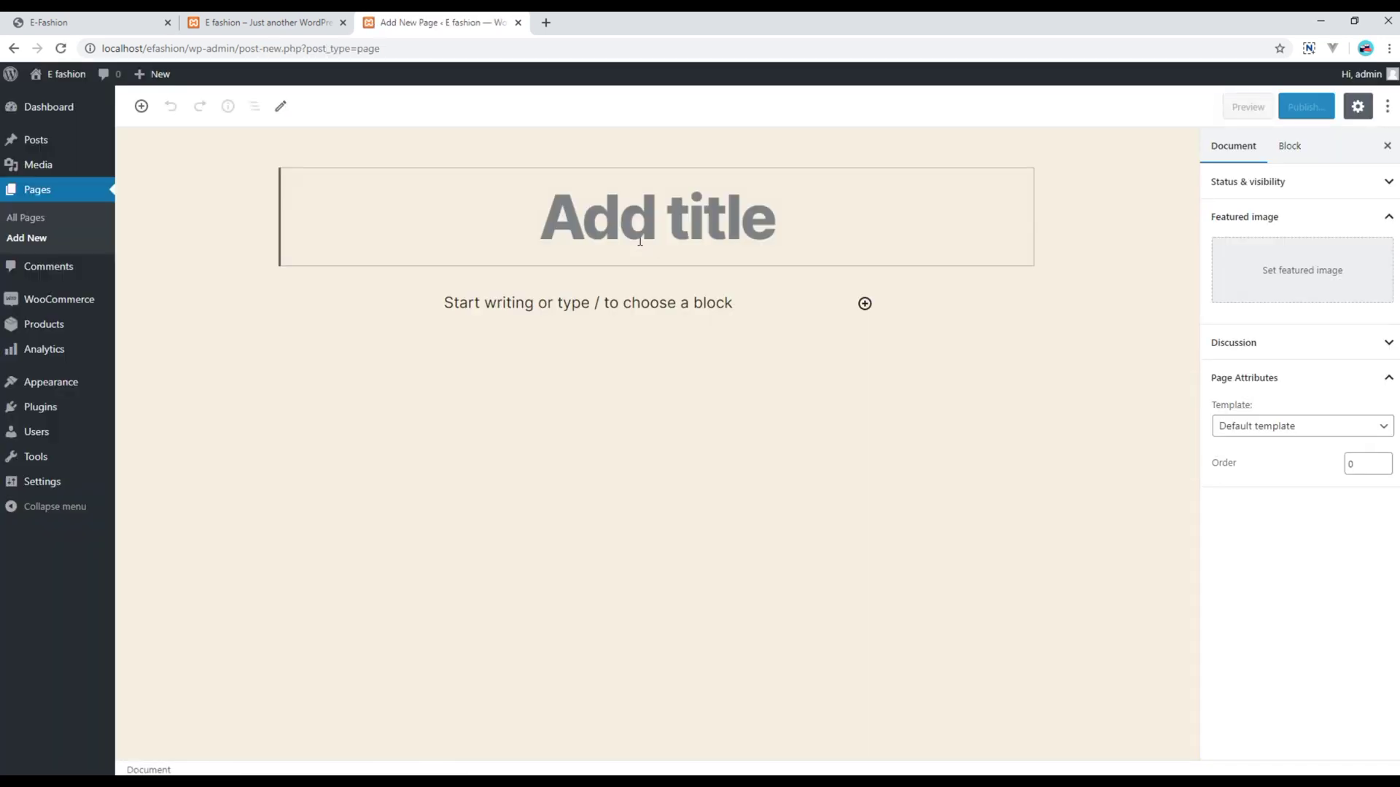
pyautogui.write('Contact')
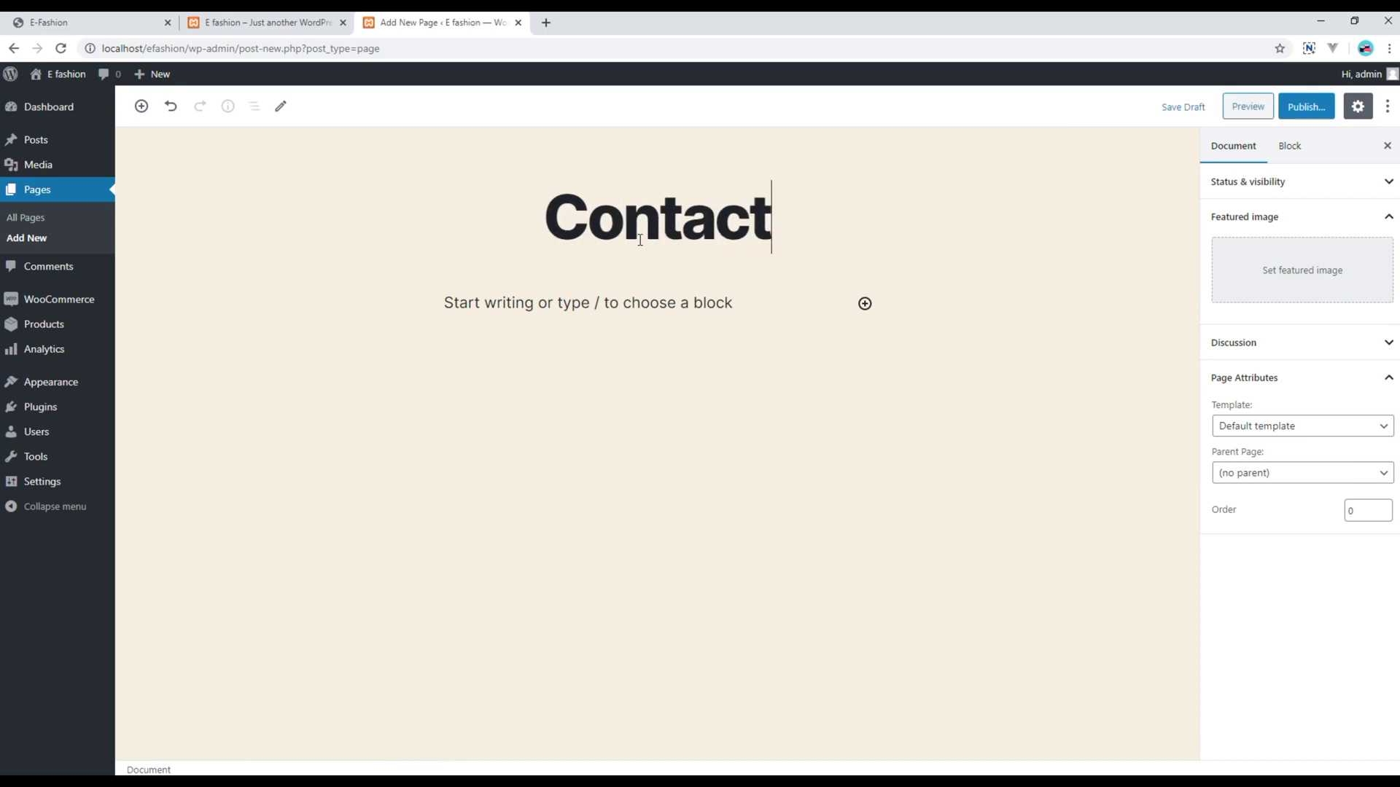
pyautogui.click(865, 305)
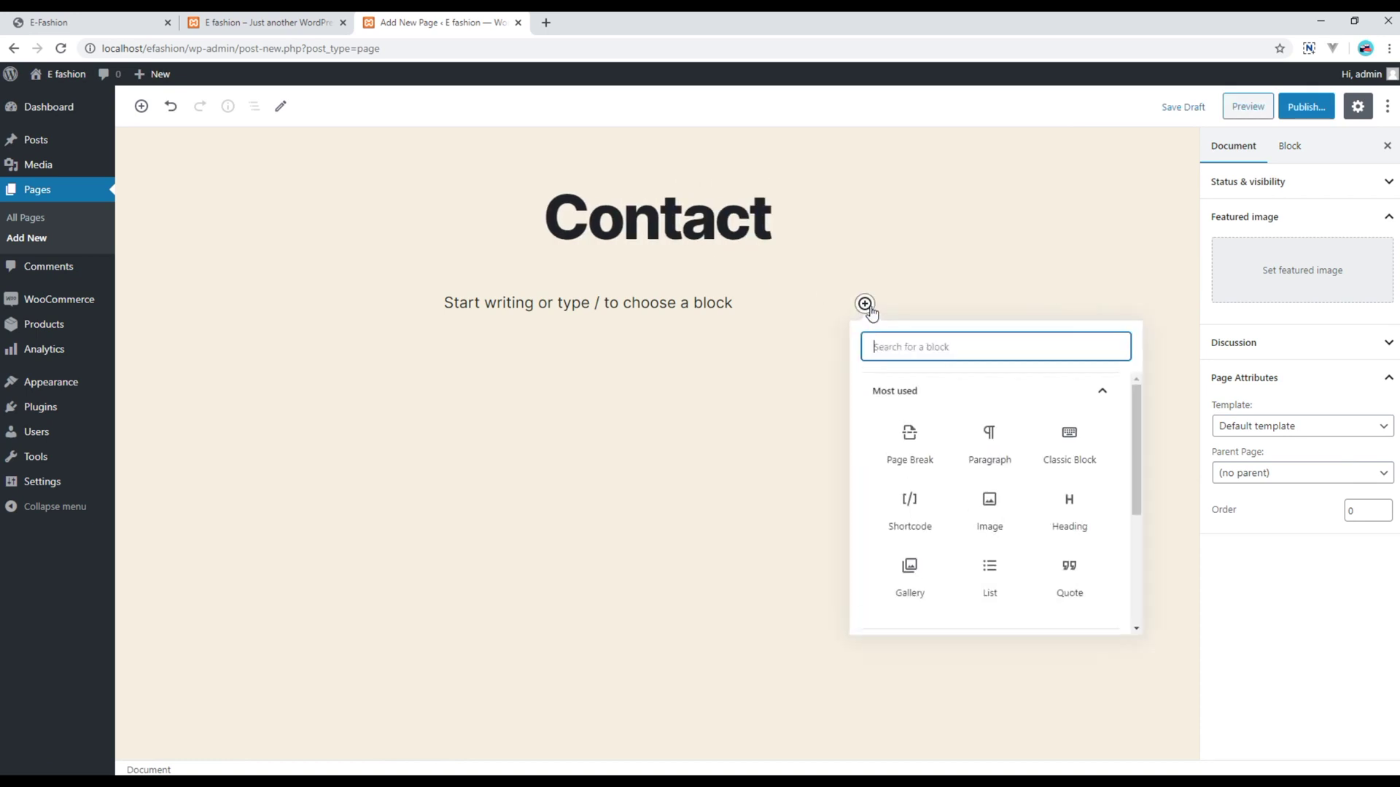
pyautogui.click(1065, 436)
pyautogui.write('This is conta')
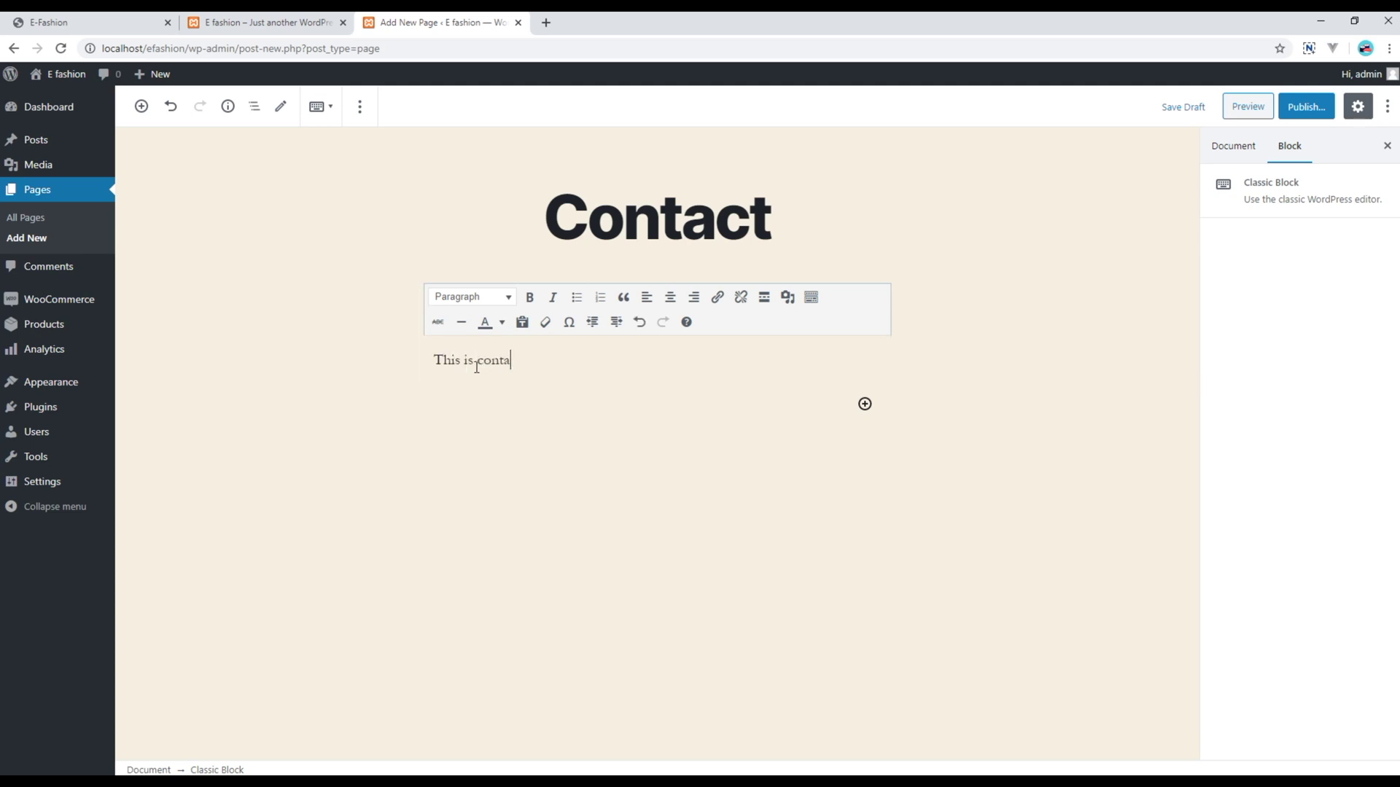
pyautogui.write('ct page.')
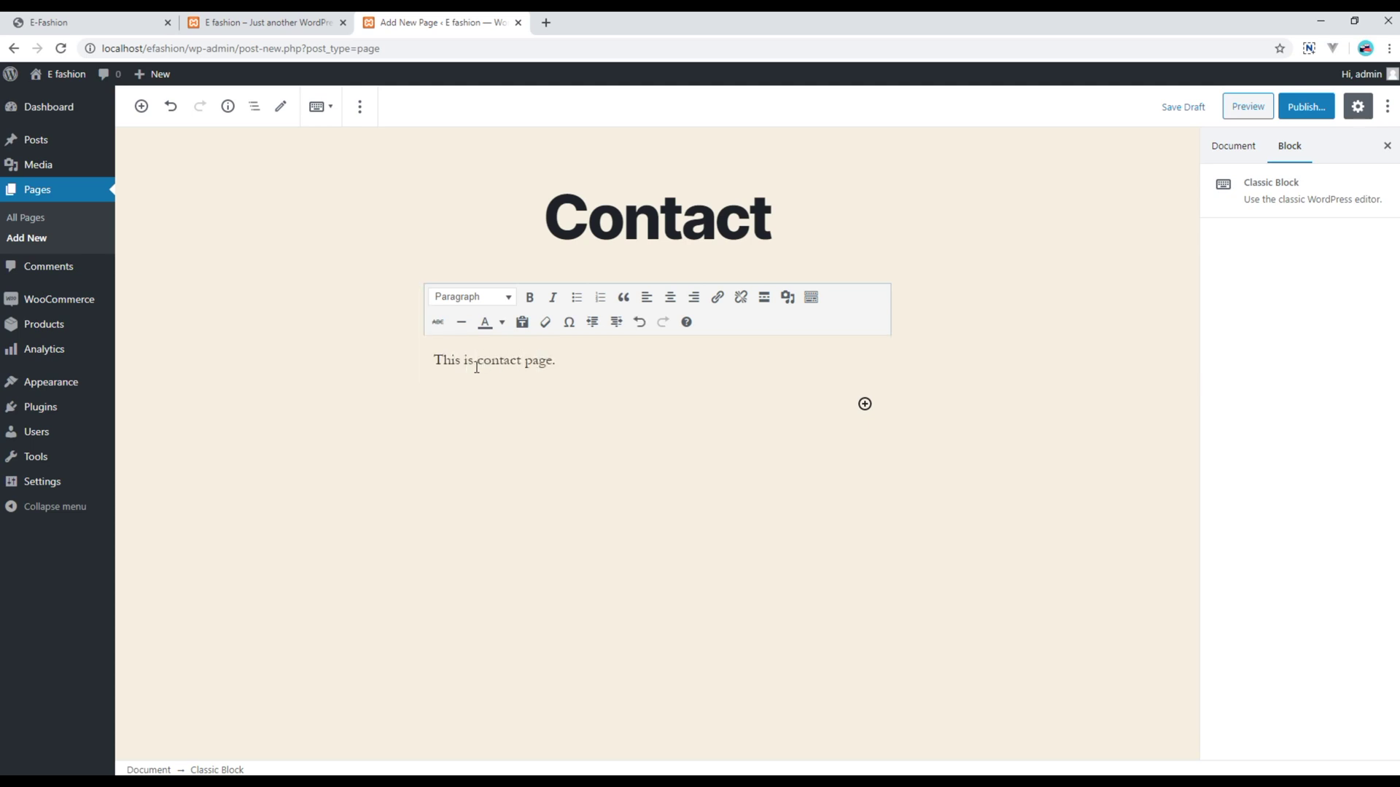
pyautogui.click(1309, 108)
pyautogui.click(1299, 105)
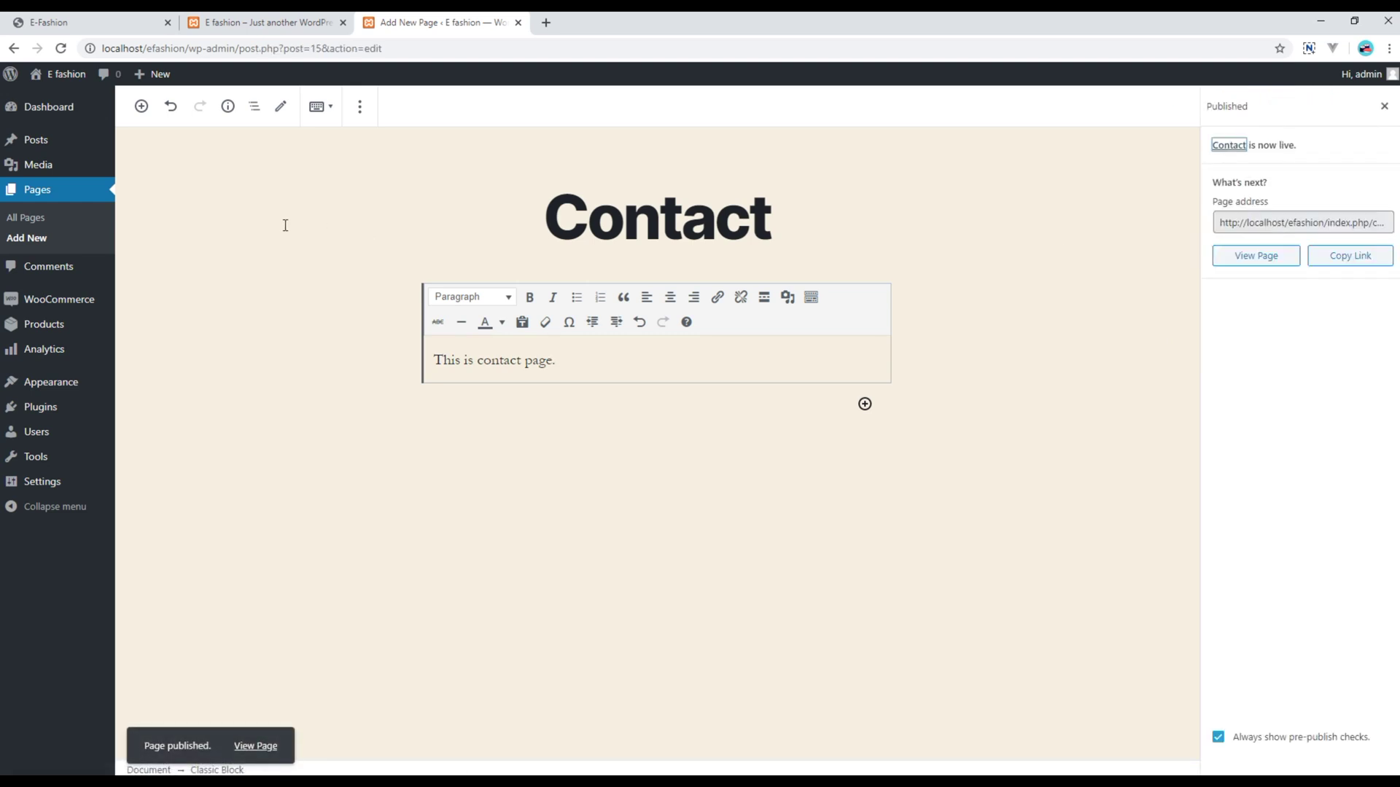
# Step: Create and publish a page titled Home with a Classic block reading "This is home page."
pyautogui.click(31, 249)
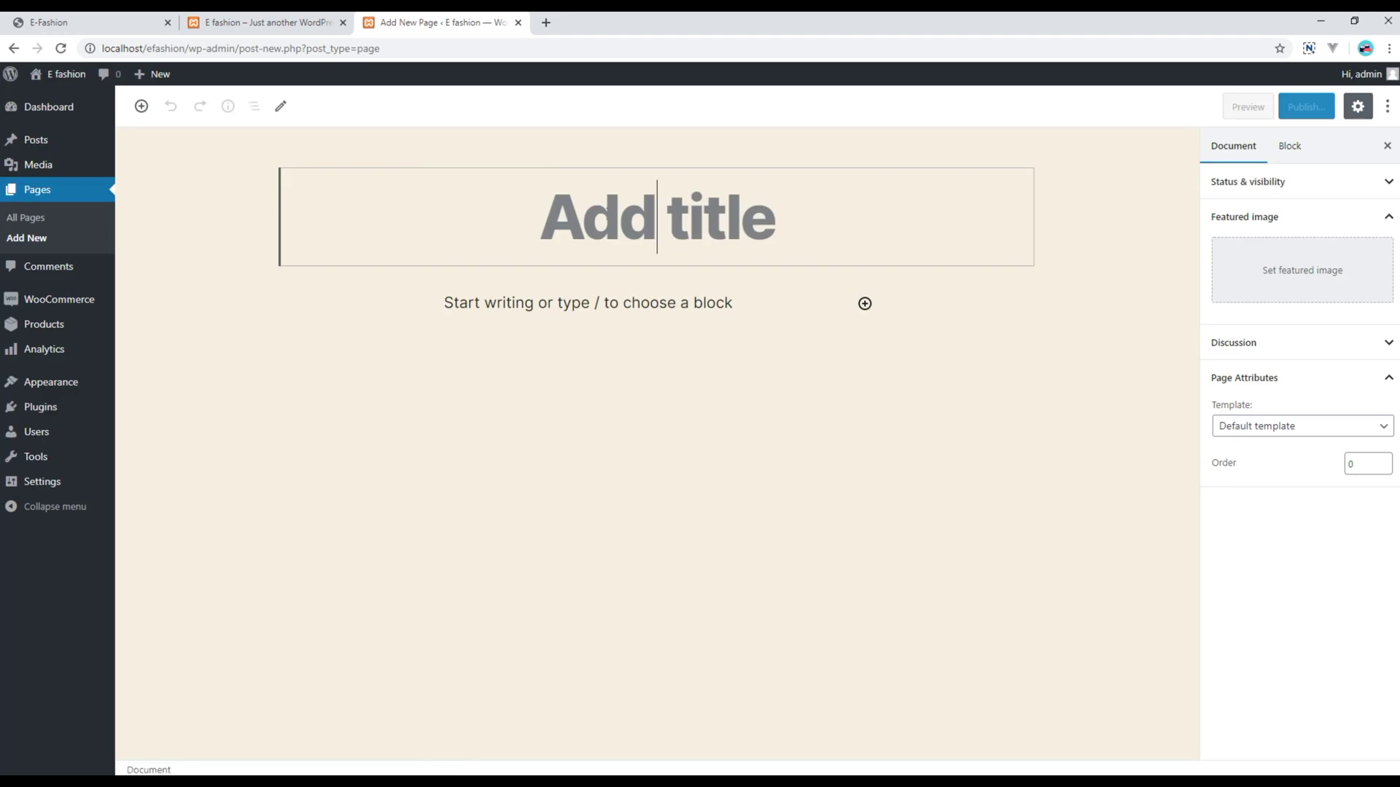
pyautogui.write('Home')
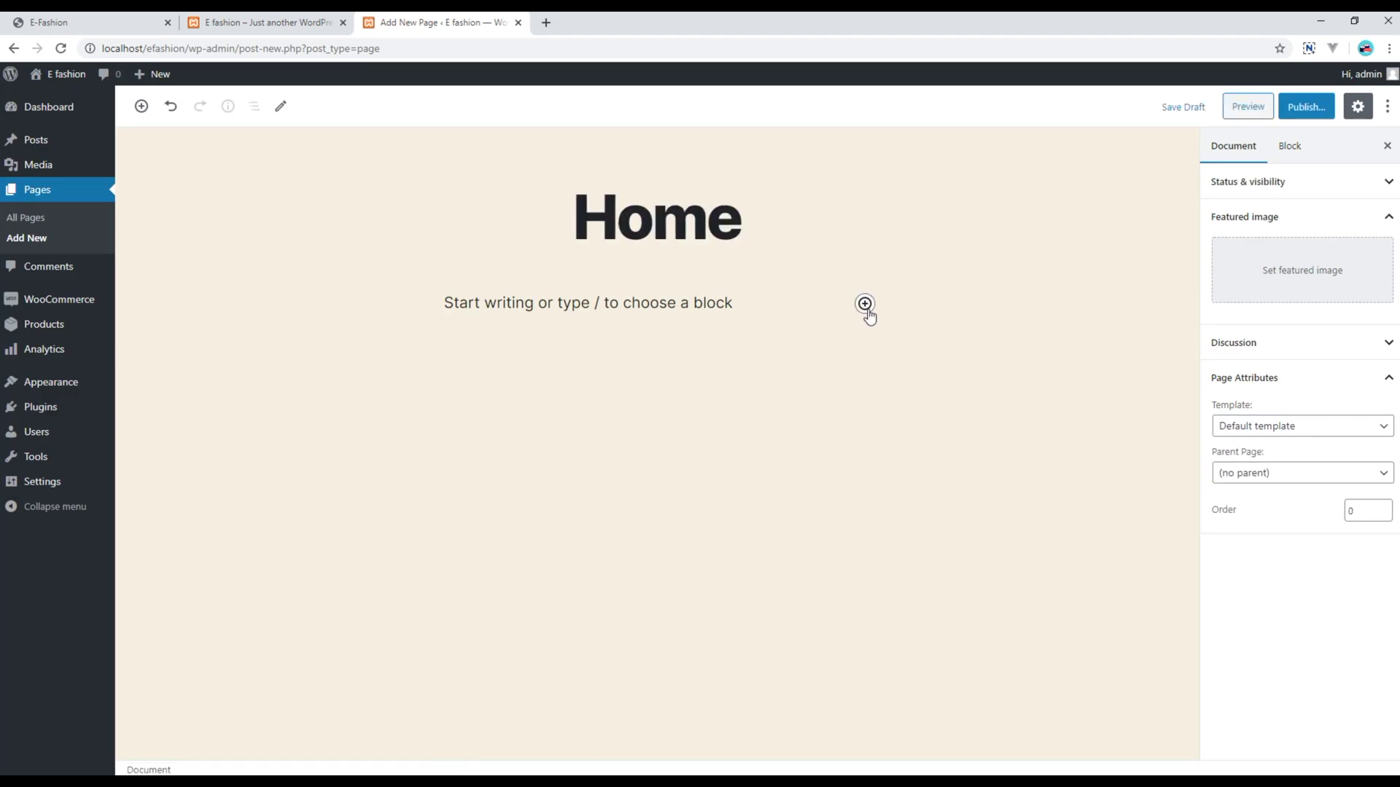
pyautogui.click(865, 305)
pyautogui.click(1057, 462)
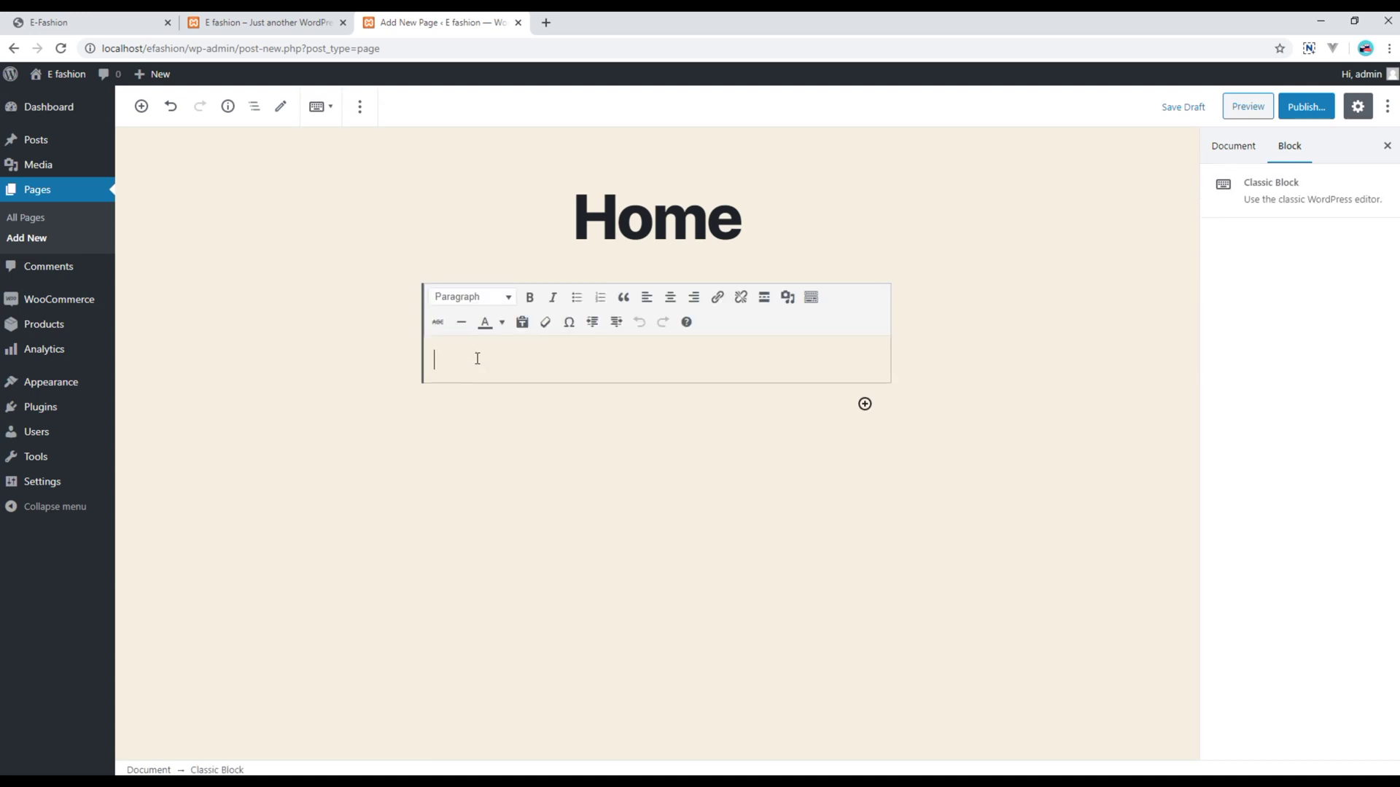
pyautogui.write('This is home page.')
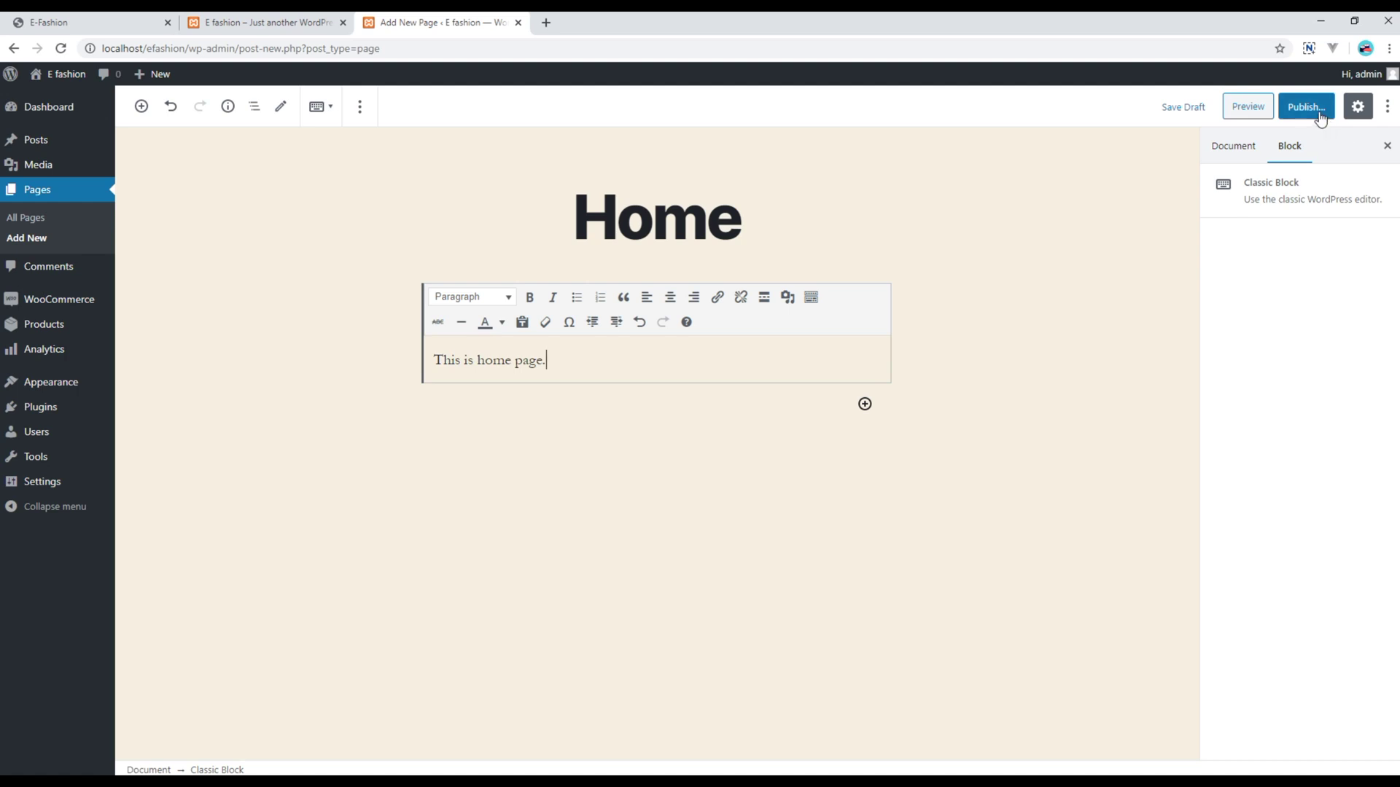
pyautogui.click(1312, 111)
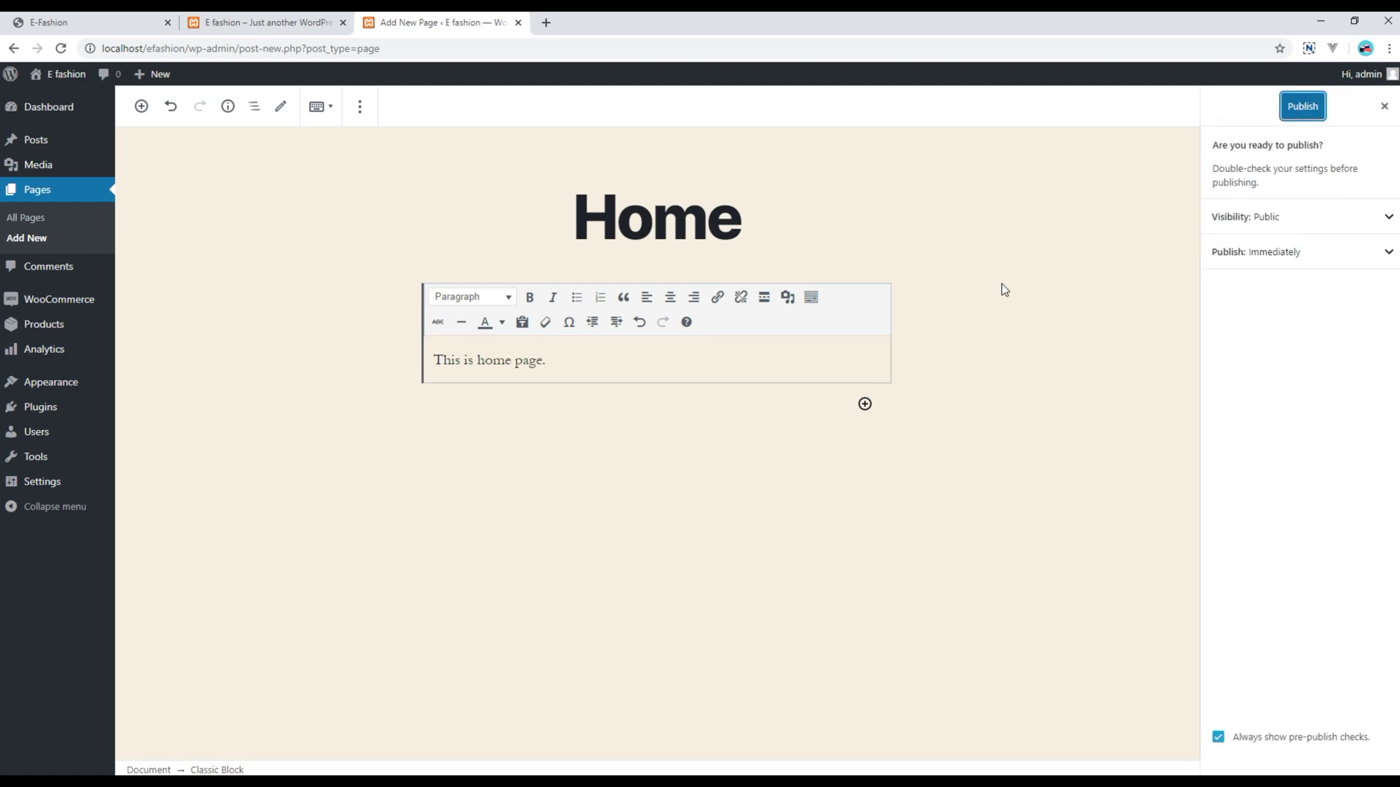
pyautogui.click(1297, 108)
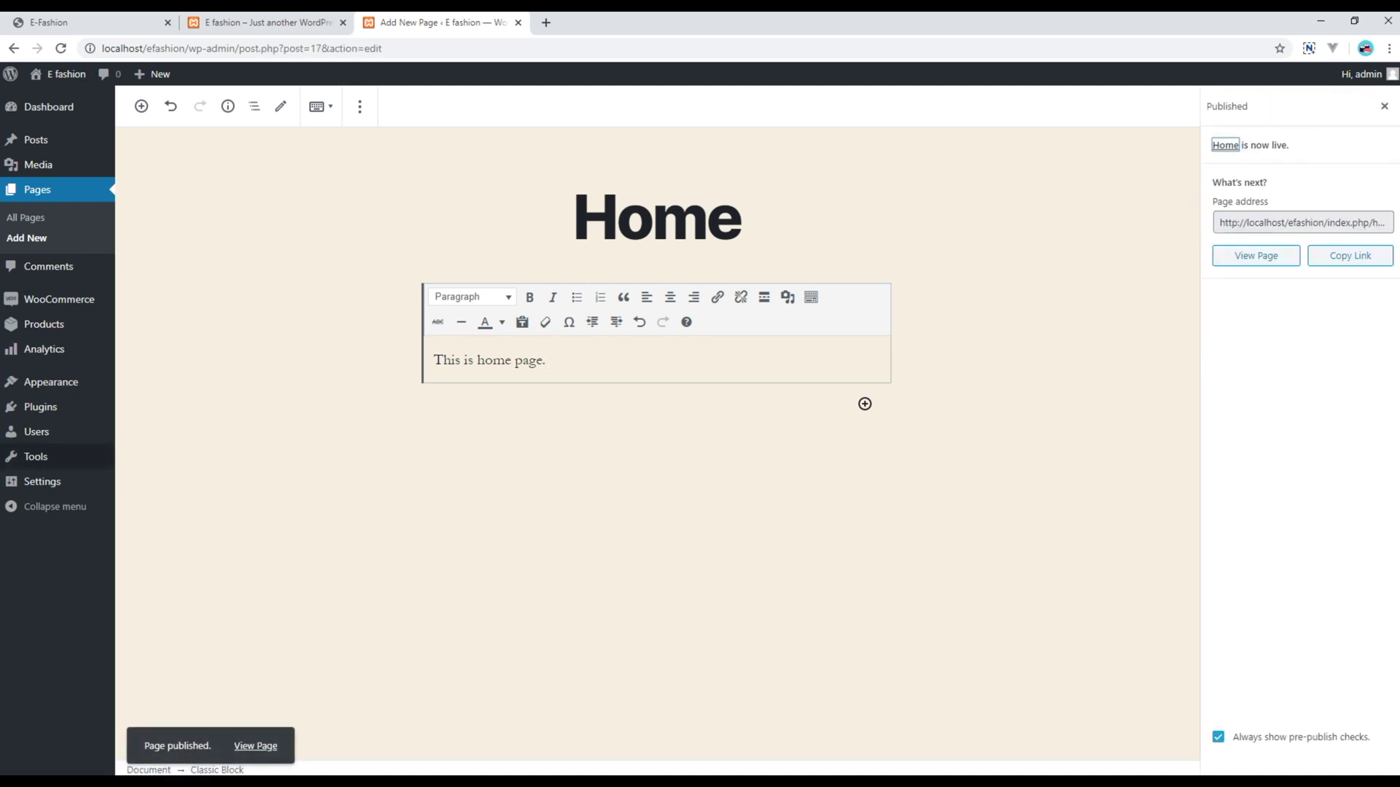
# Step: Reload the local E fashion front page and compare its navigation with the E-Fashion demo site's navigation
pyautogui.click(269, 25)
pyautogui.click(291, 50)
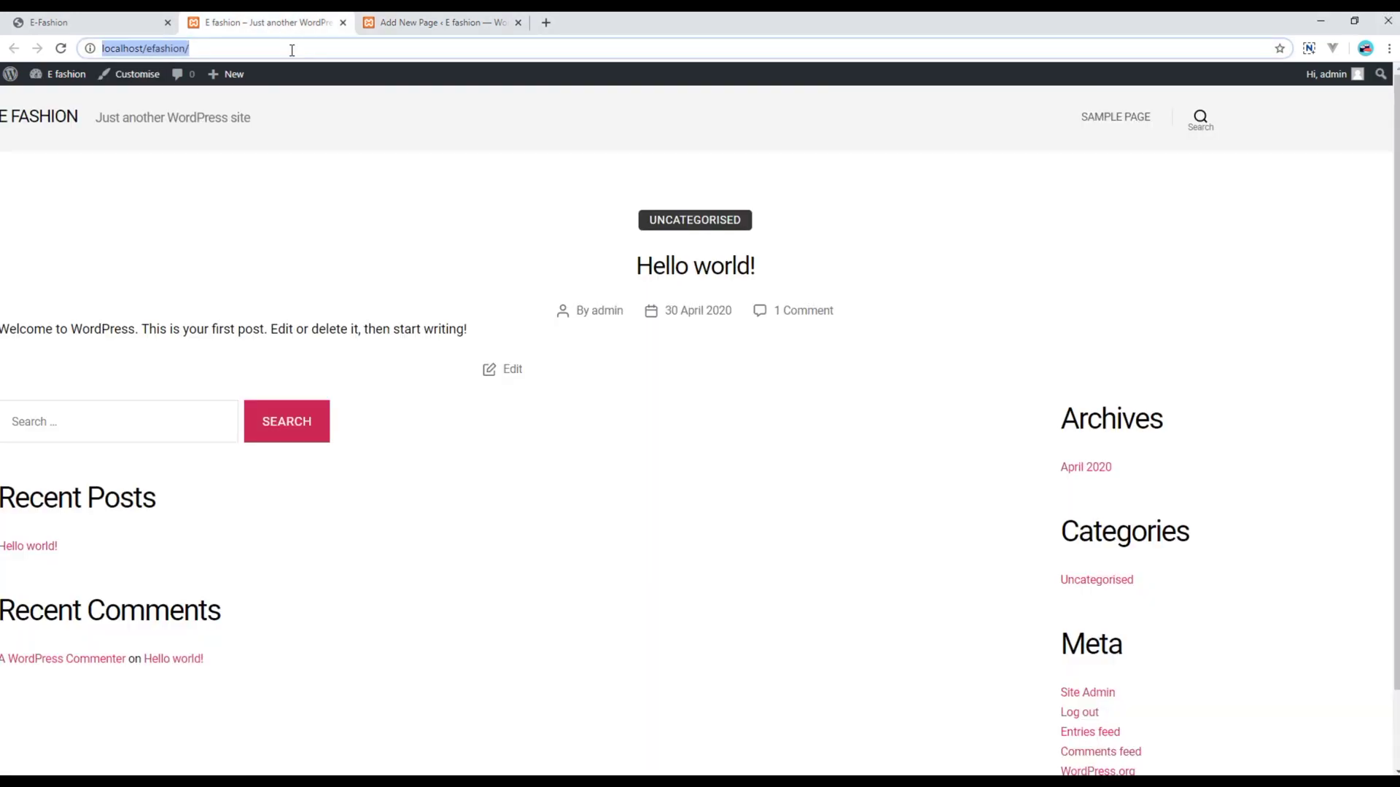
pyautogui.press('Return')
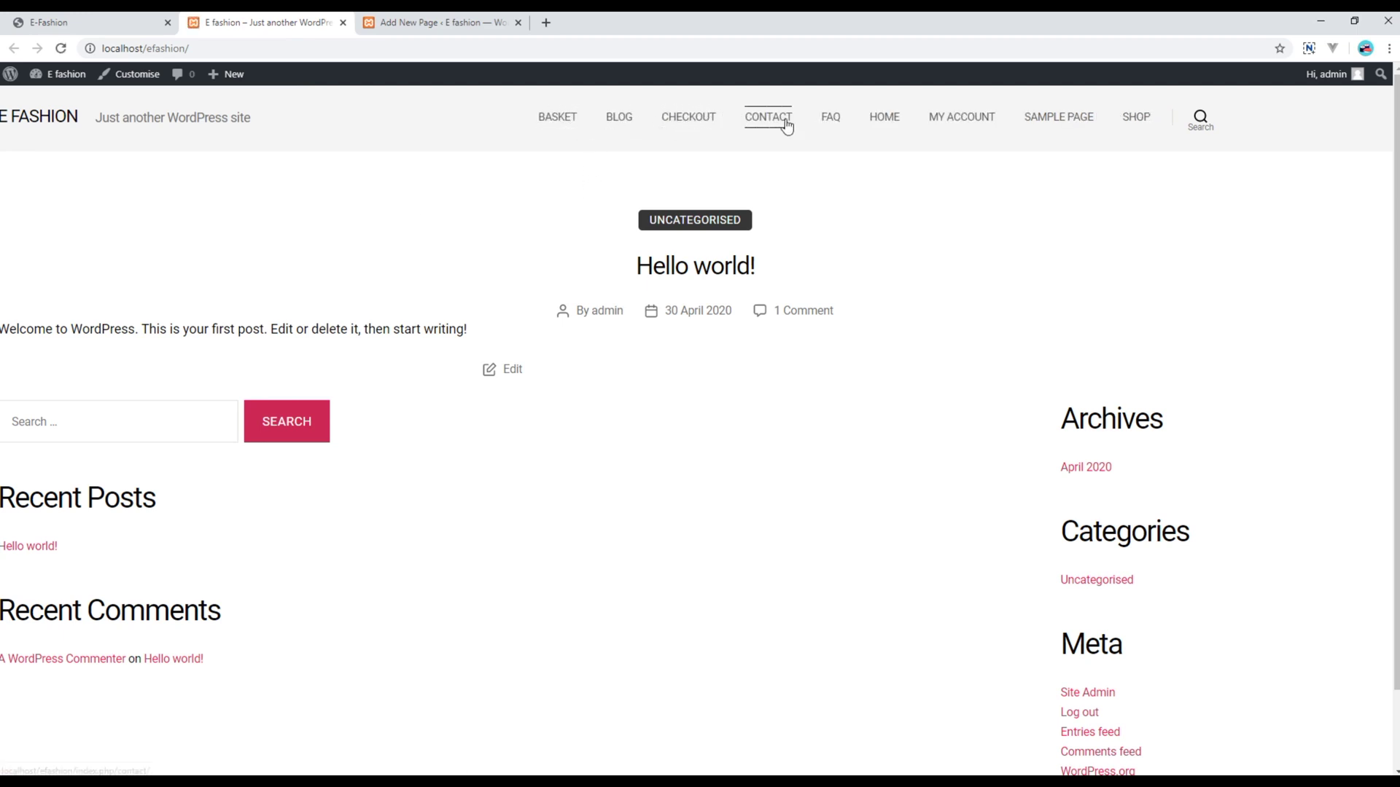
pyautogui.click(115, 24)
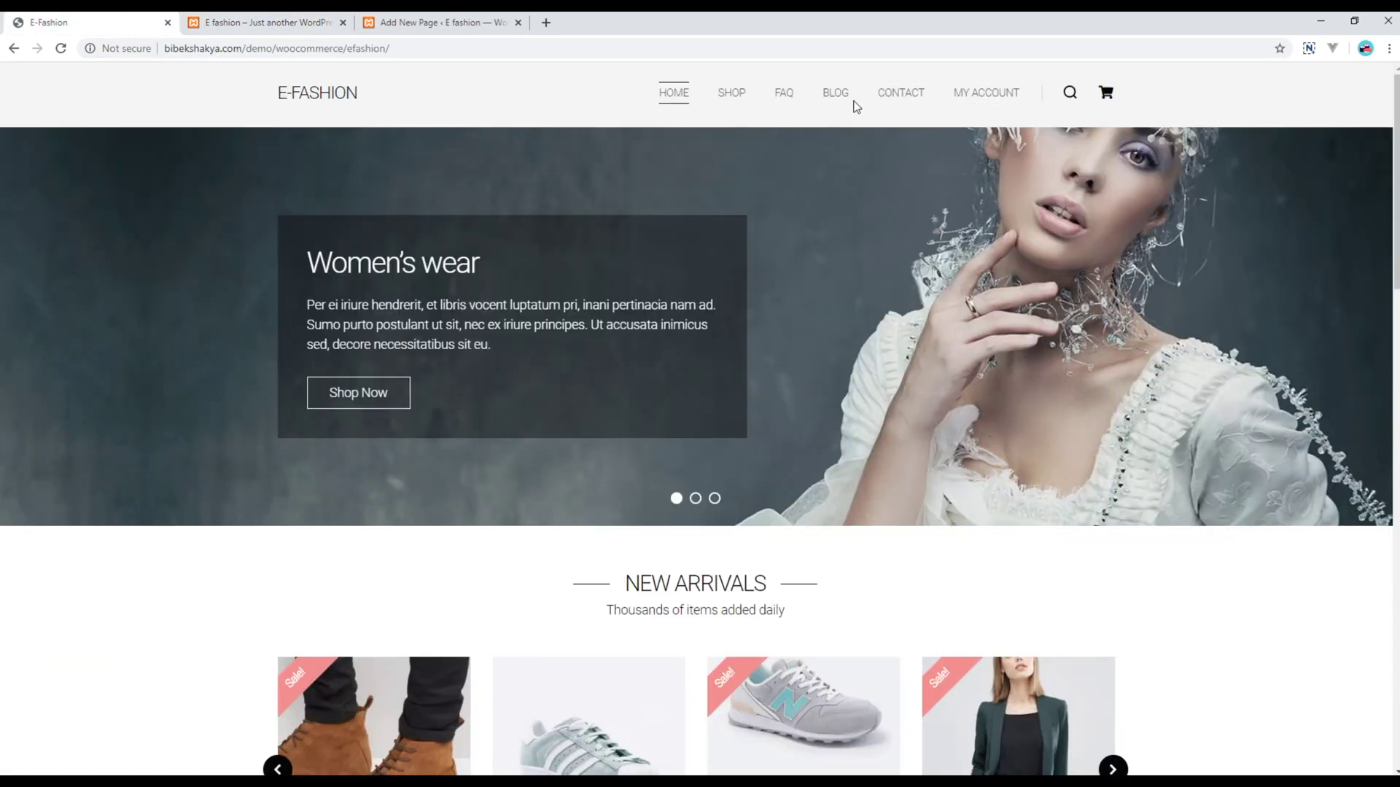
# Step: Create a navigation menu named Main Menu in the WordPress admin and assign it to the Desktop Horizontal Menu location
pyautogui.click(444, 29)
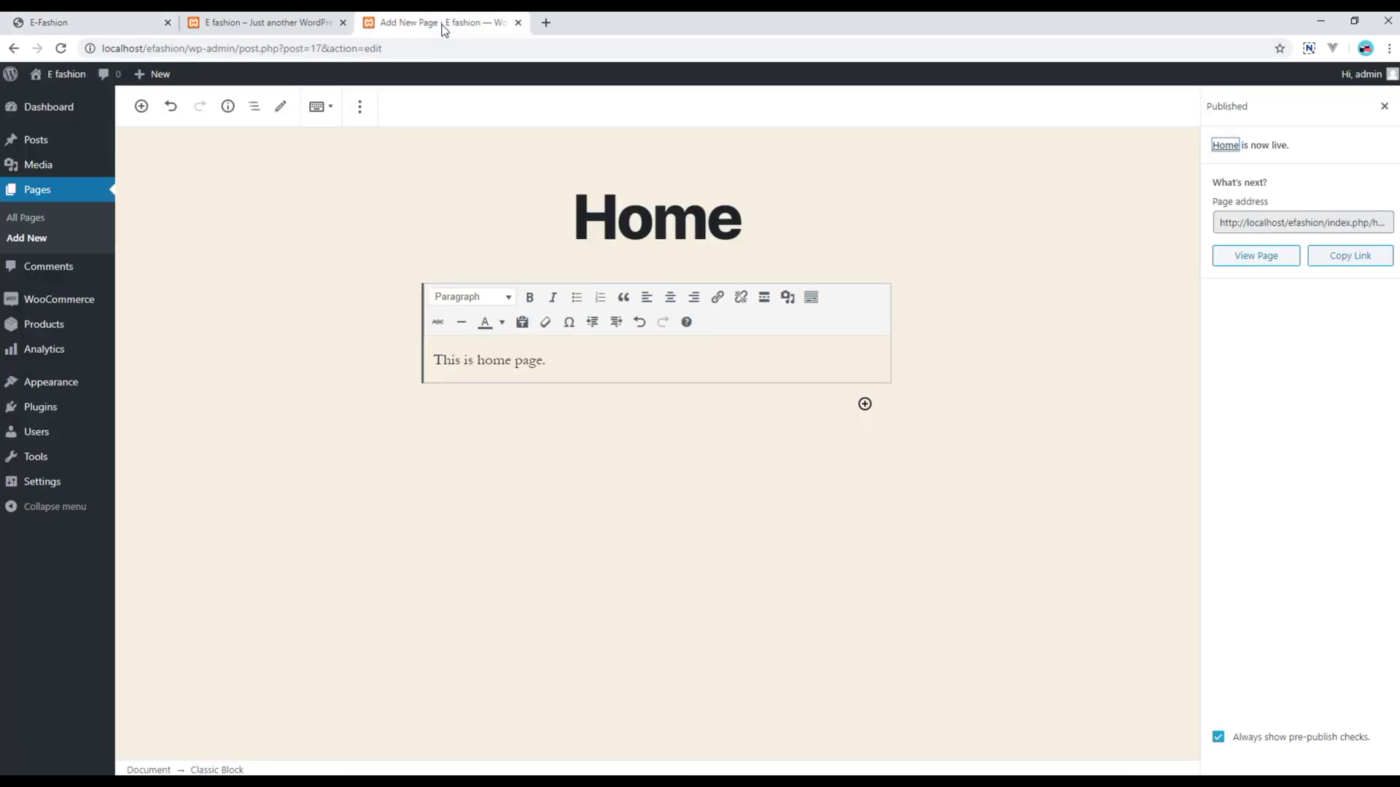
pyautogui.moveTo(69, 390)
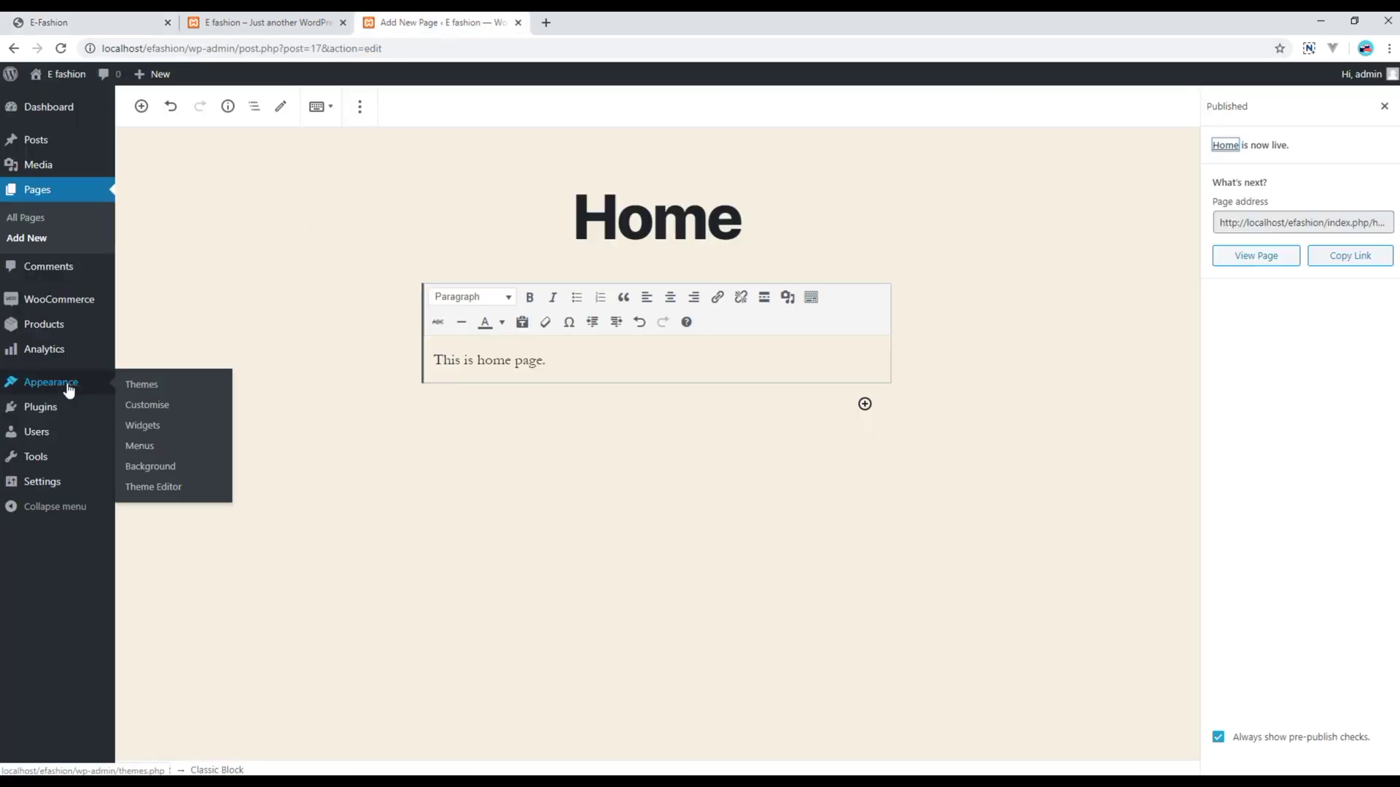
pyautogui.click(158, 453)
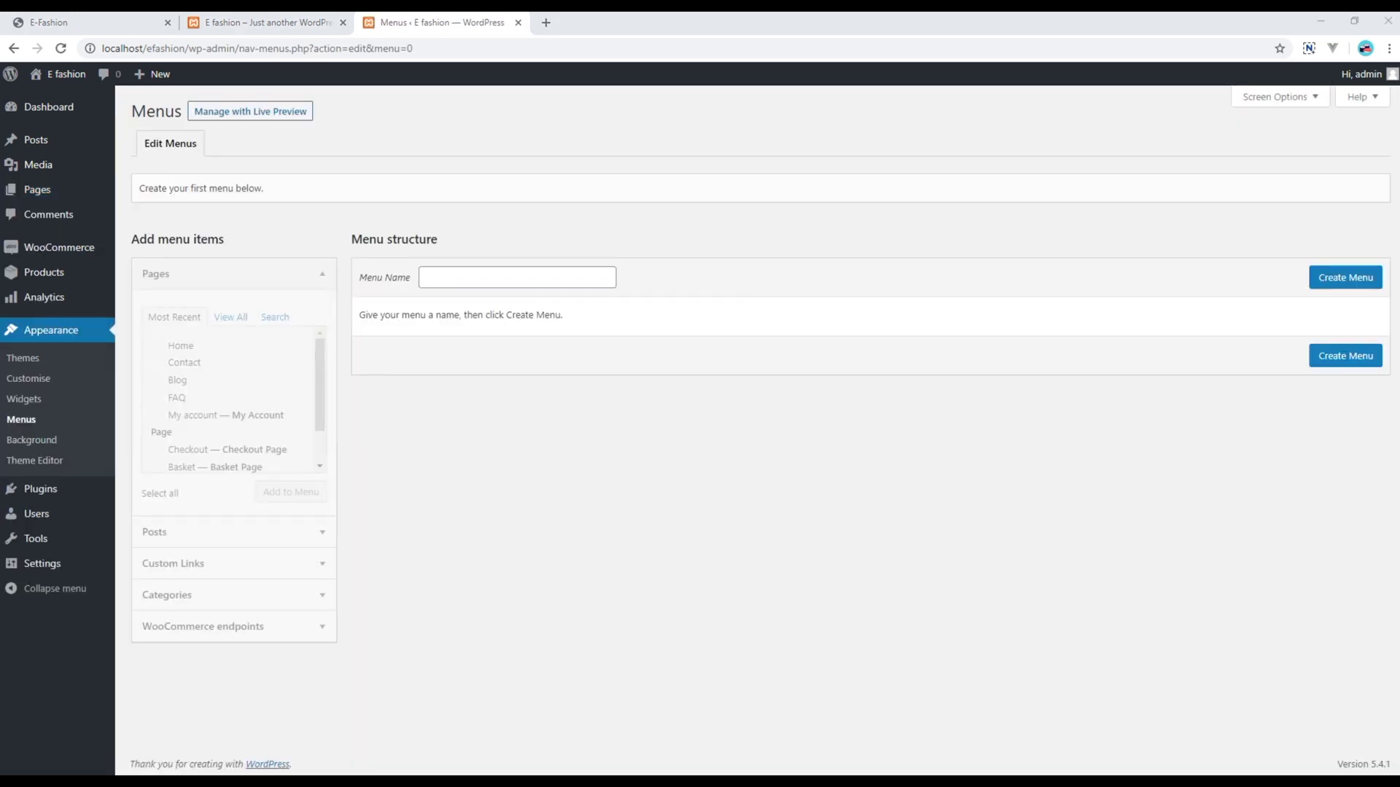
pyautogui.click(450, 275)
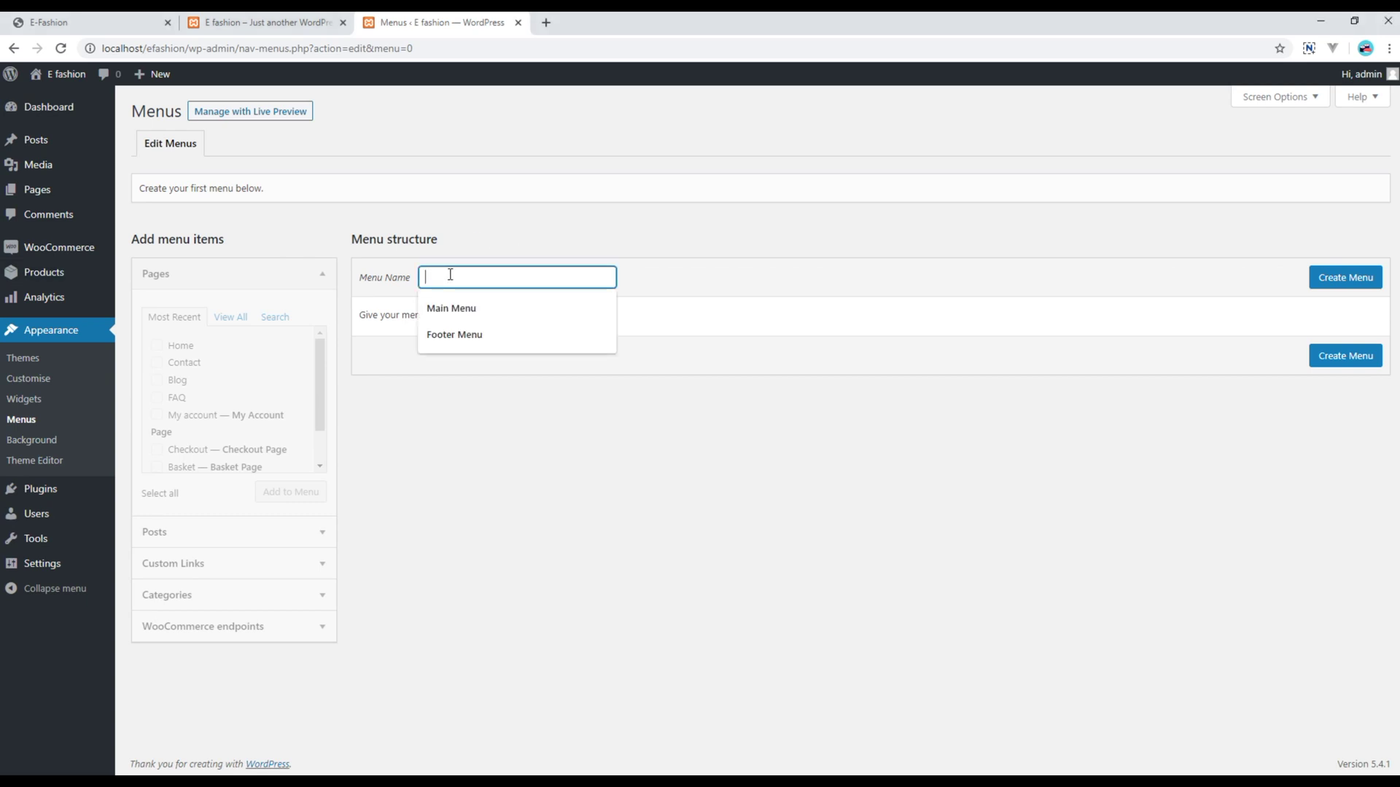
pyautogui.click(471, 310)
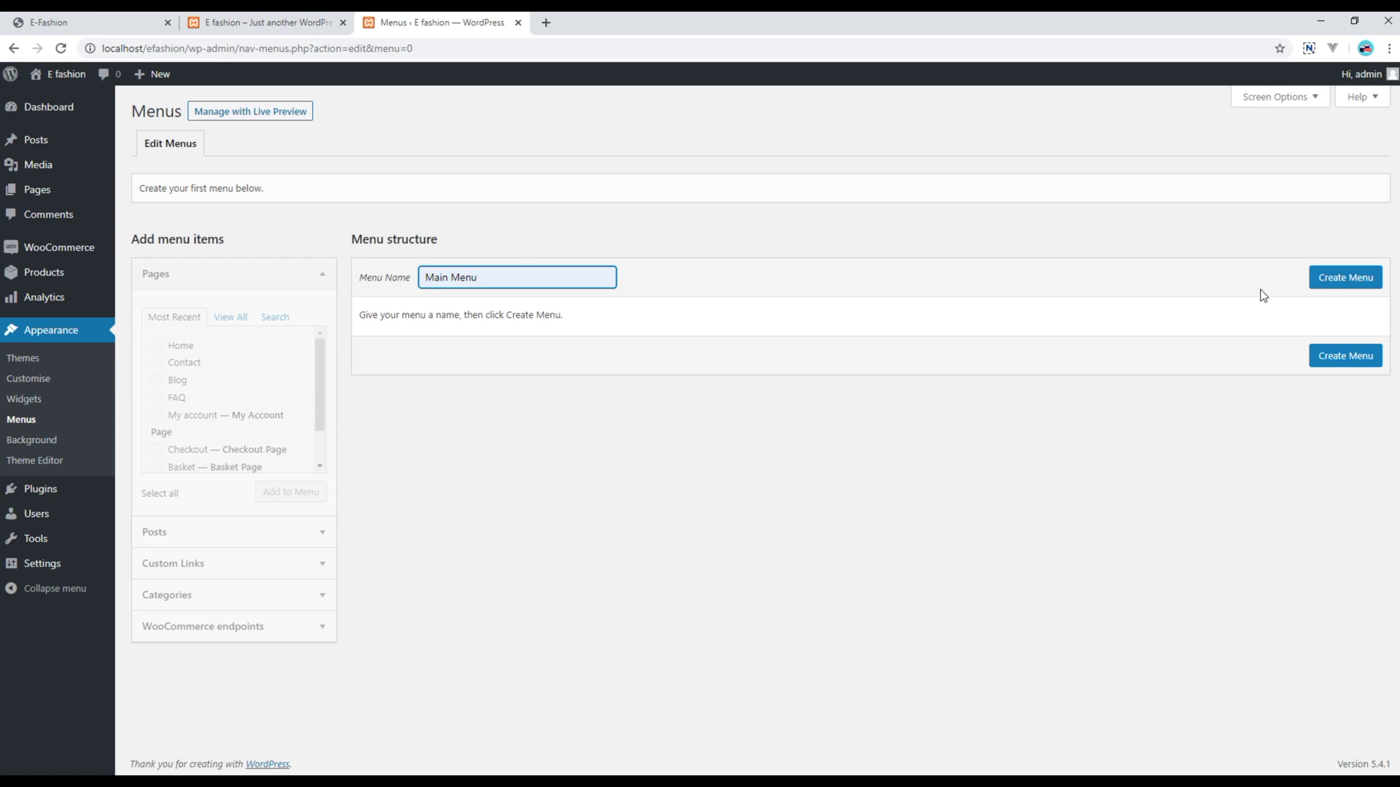
pyautogui.click(1326, 289)
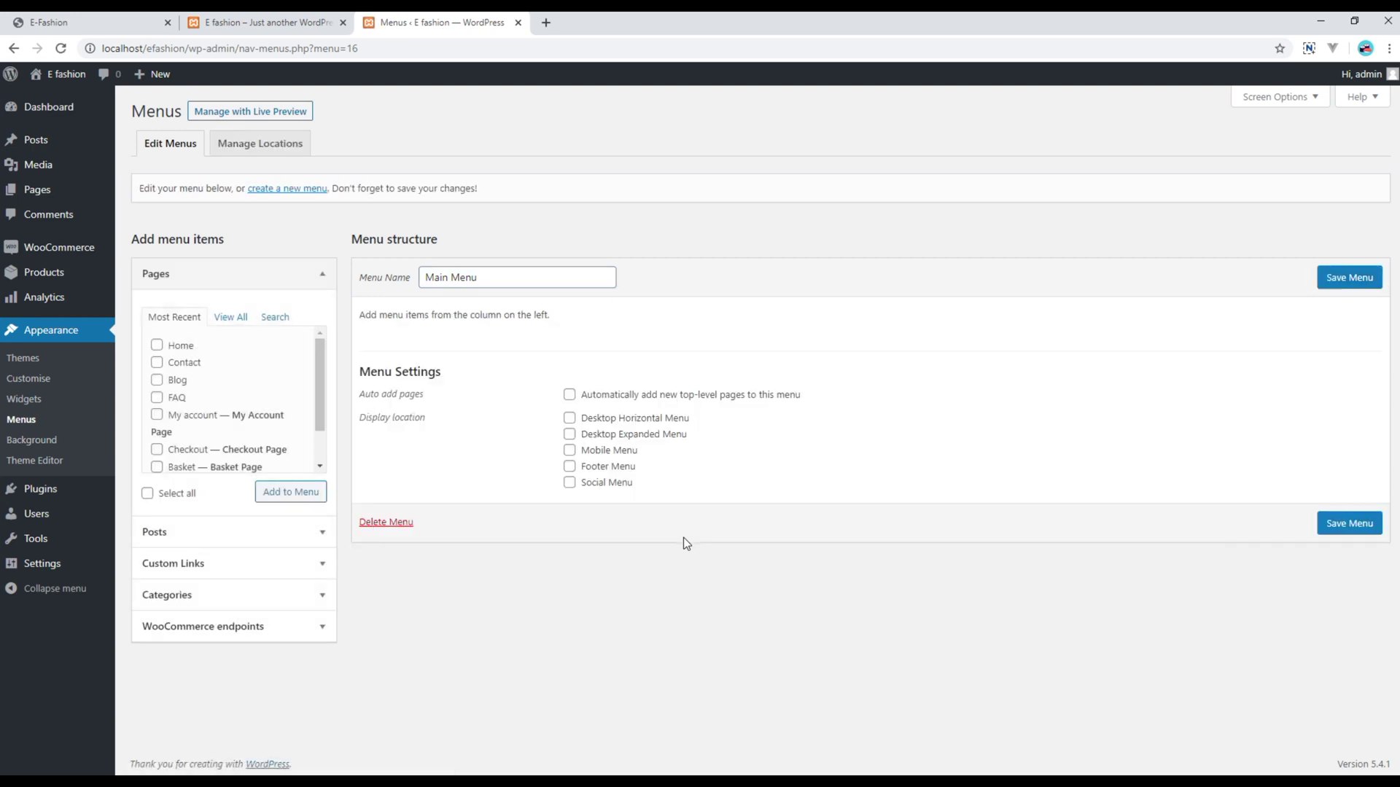
pyautogui.click(571, 427)
# Step: Add the first-listed Home entry and the Blog, Contact, FAQ, My account and Shop pages to Main Menu
pyautogui.click(237, 321)
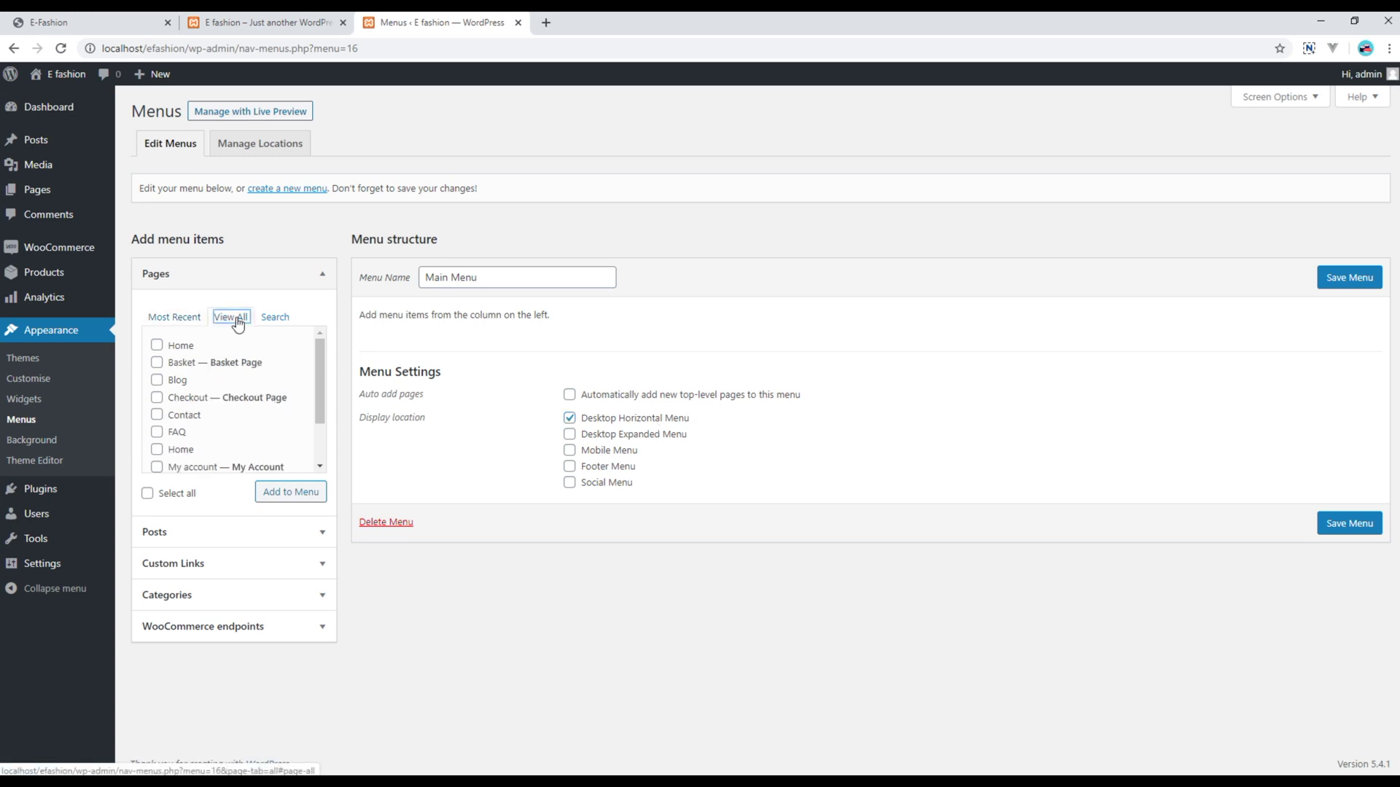
pyautogui.click(157, 346)
pyautogui.click(158, 381)
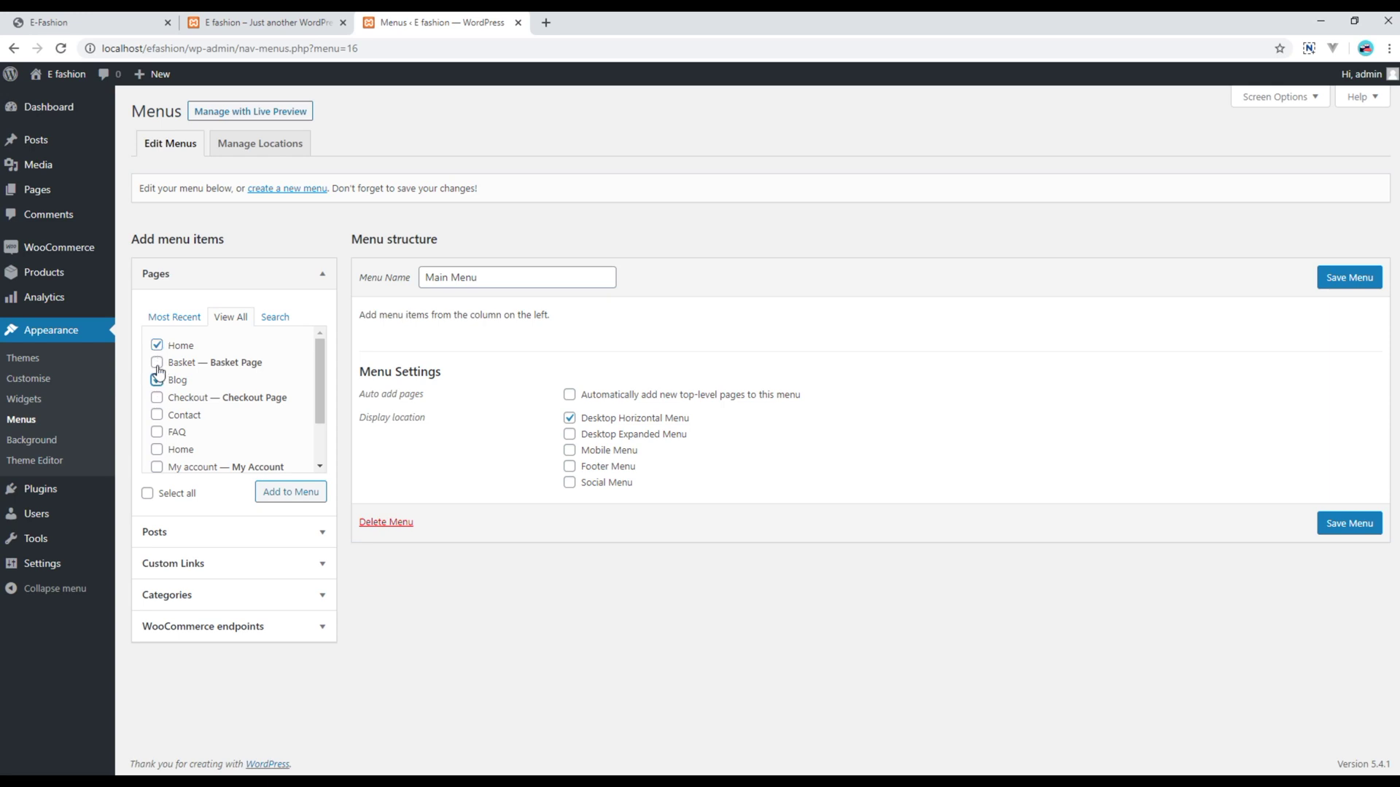
pyautogui.click(157, 362)
pyautogui.click(158, 362)
pyautogui.click(156, 415)
pyautogui.click(157, 433)
pyautogui.scroll(-1, 179, 441)
pyautogui.click(158, 406)
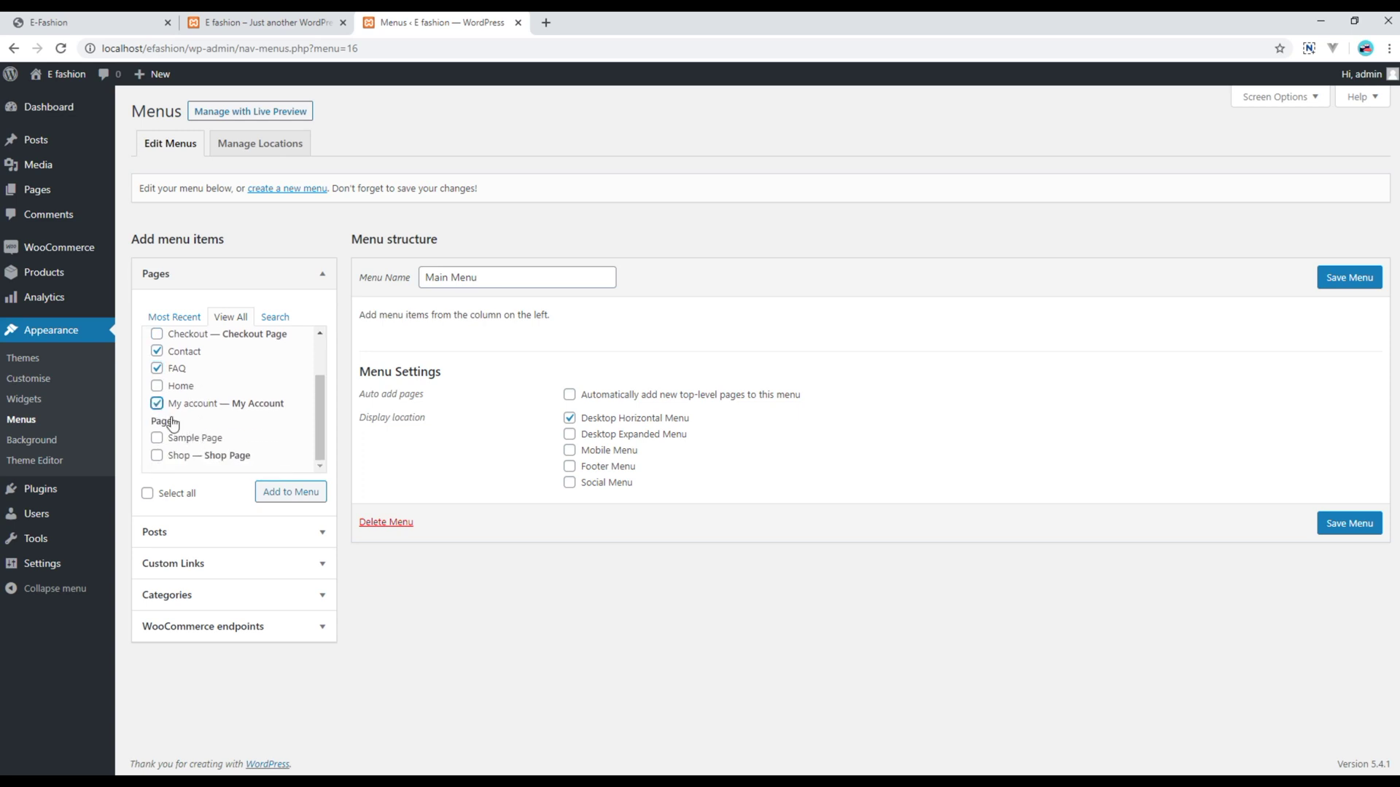
pyautogui.click(157, 456)
pyautogui.scroll(1, 205, 455)
pyautogui.scroll(2, 205, 455)
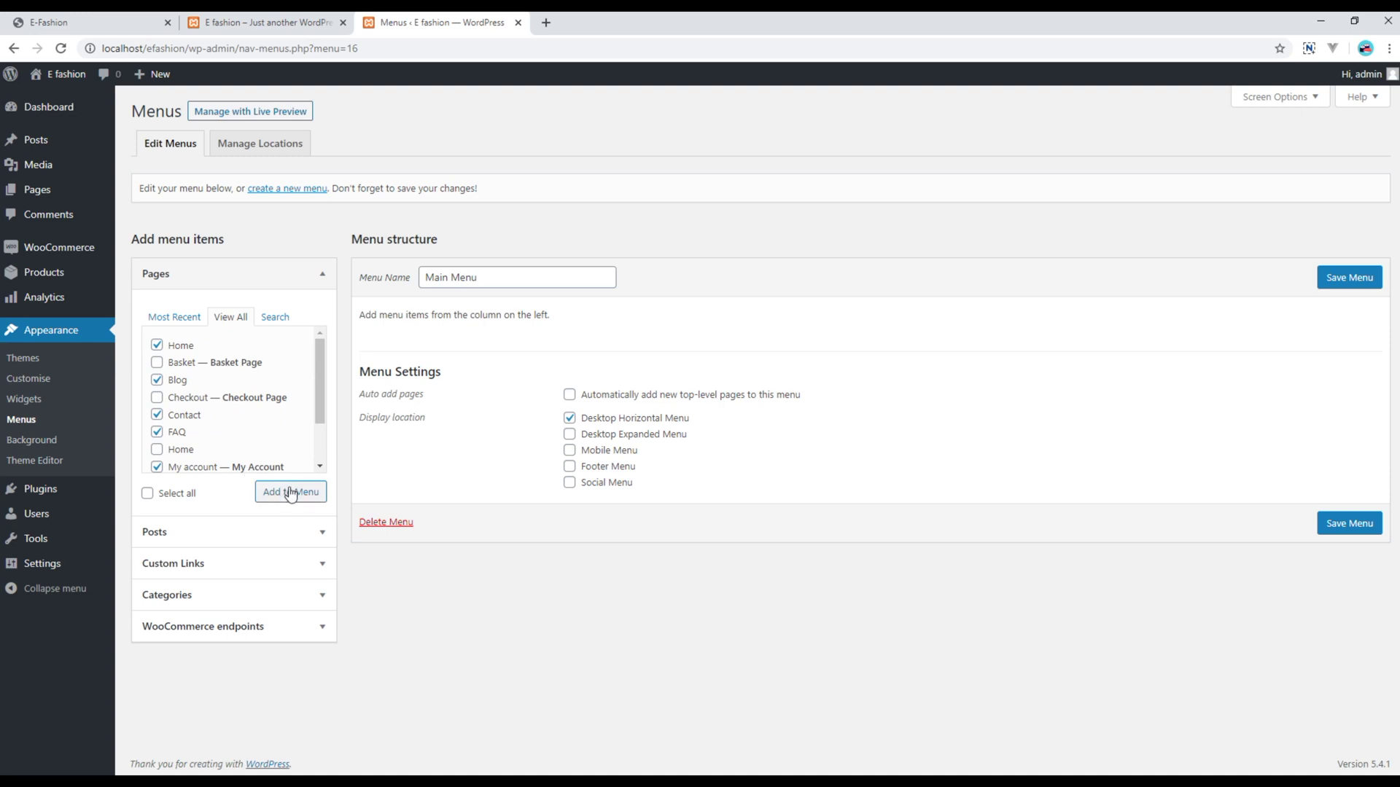
pyautogui.scroll(-2, 212, 409)
pyautogui.scroll(2, 218, 427)
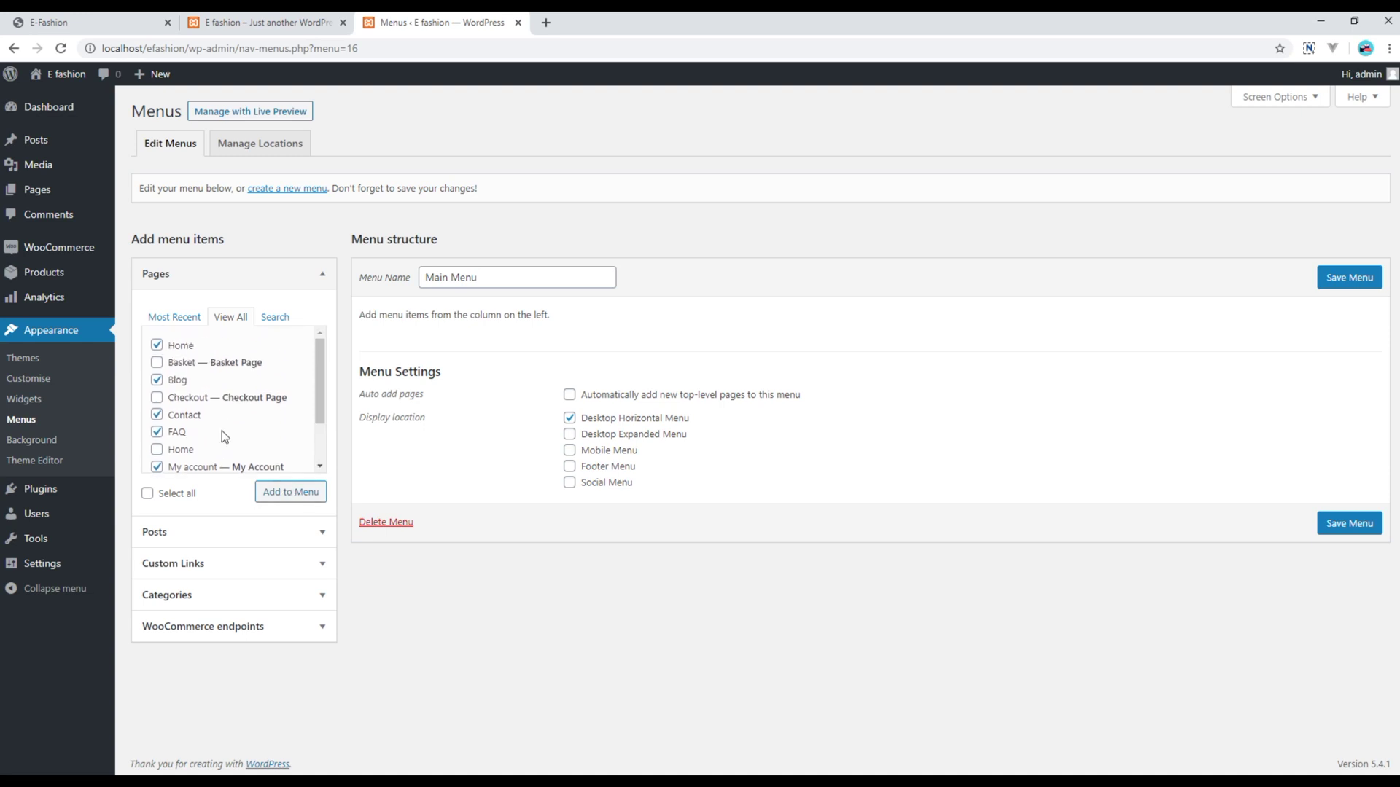
pyautogui.click(309, 501)
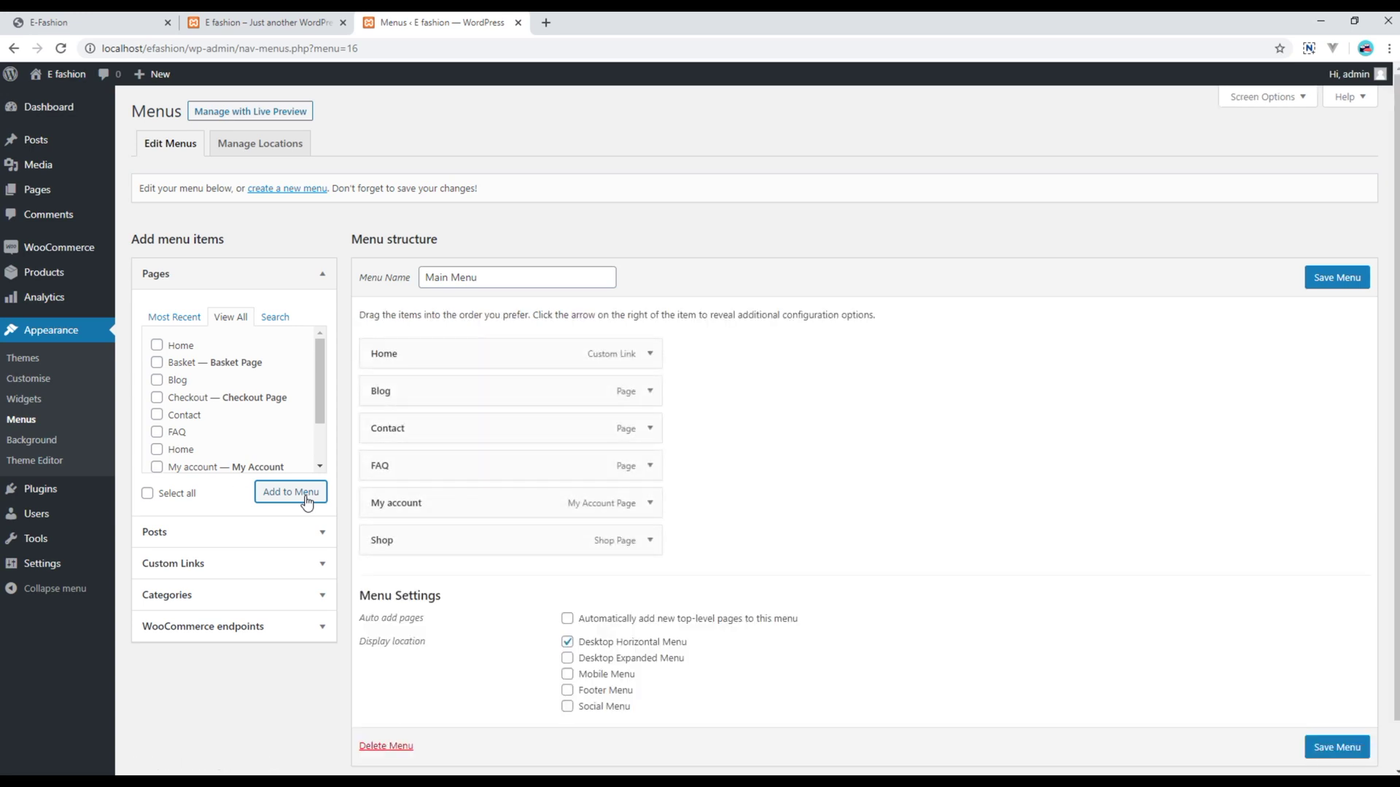
# Step: Reorder Main Menu as Home, Shop, FAQ, Blog, Contact, My account, and save the menu
pyautogui.click(1038, 551)
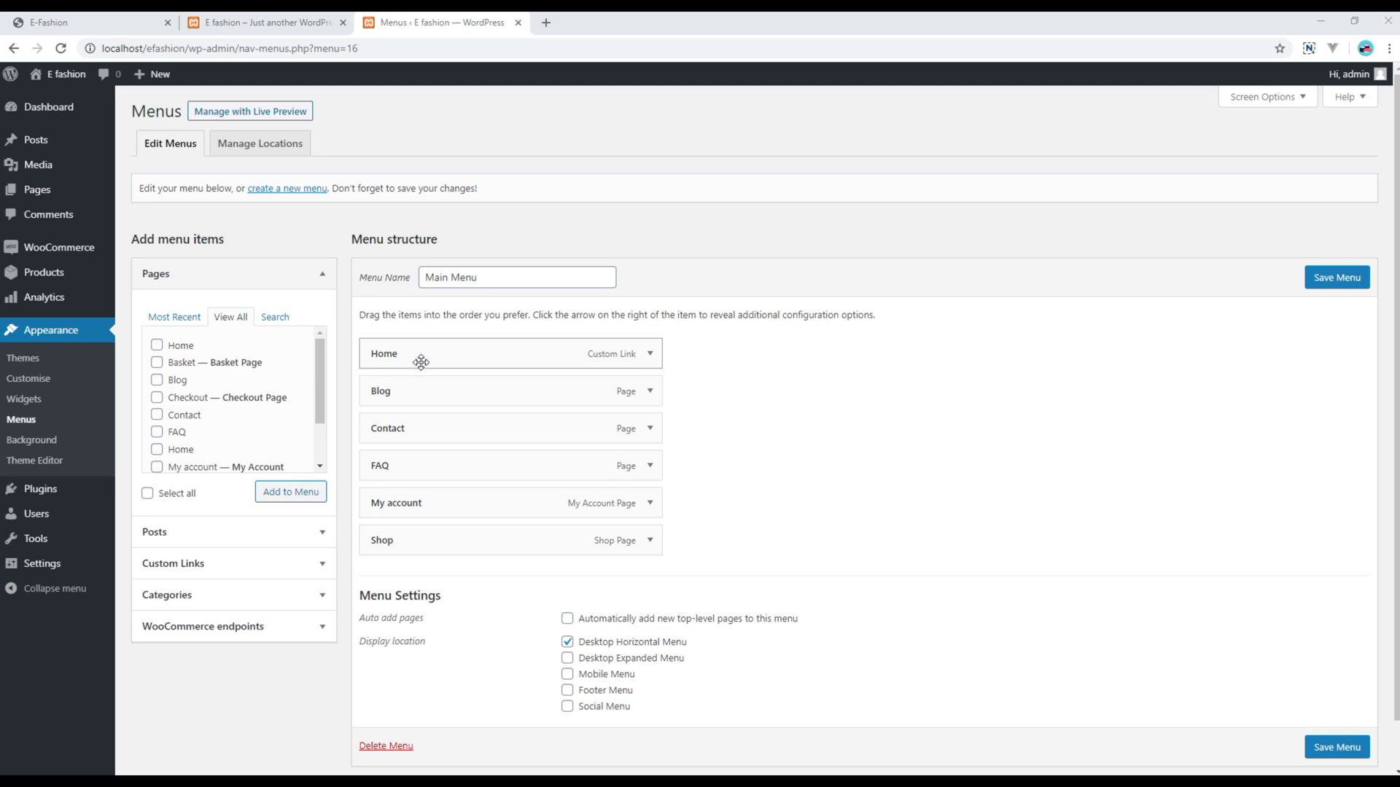
pyautogui.moveTo(431, 540); pyautogui.dragTo(432, 390)
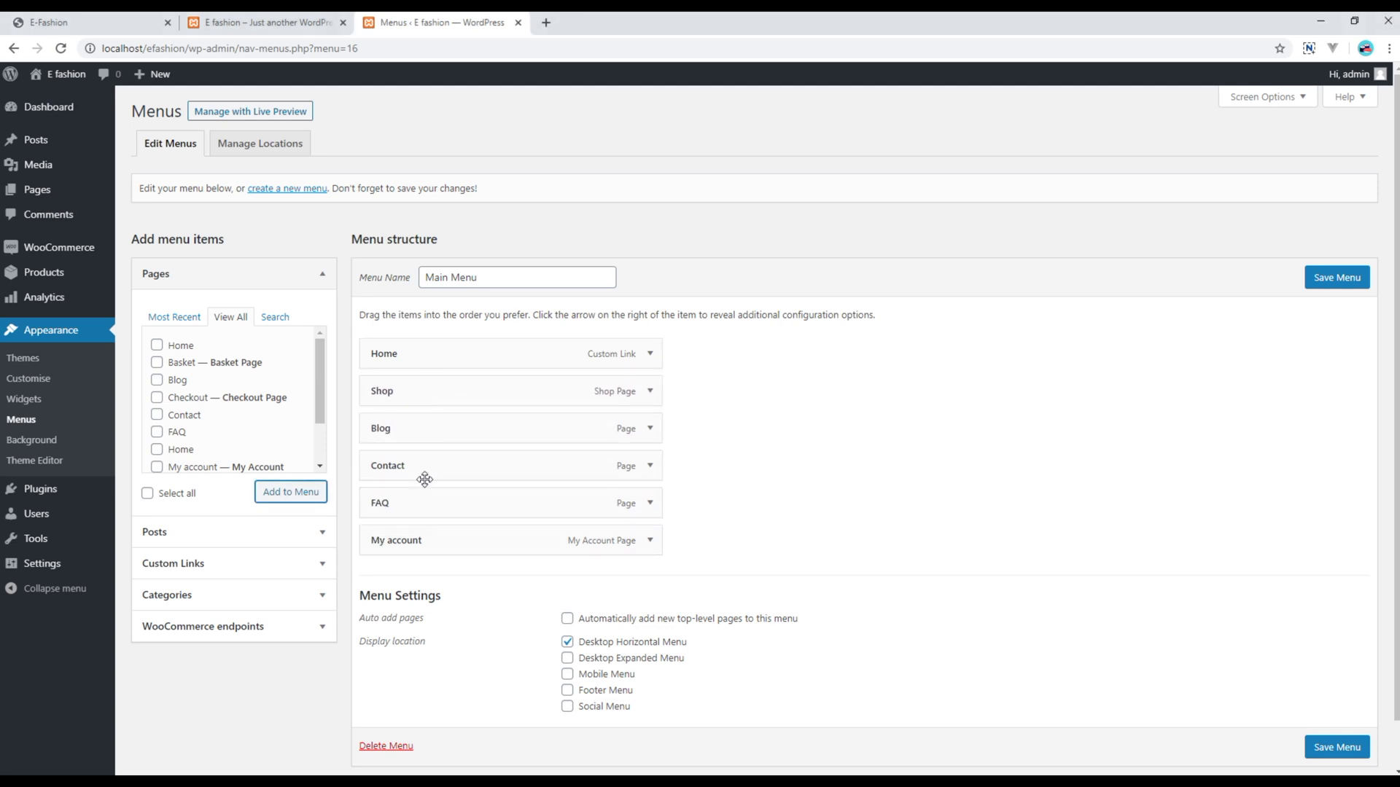
pyautogui.moveTo(417, 502); pyautogui.dragTo(415, 429)
pyautogui.click(1325, 287)
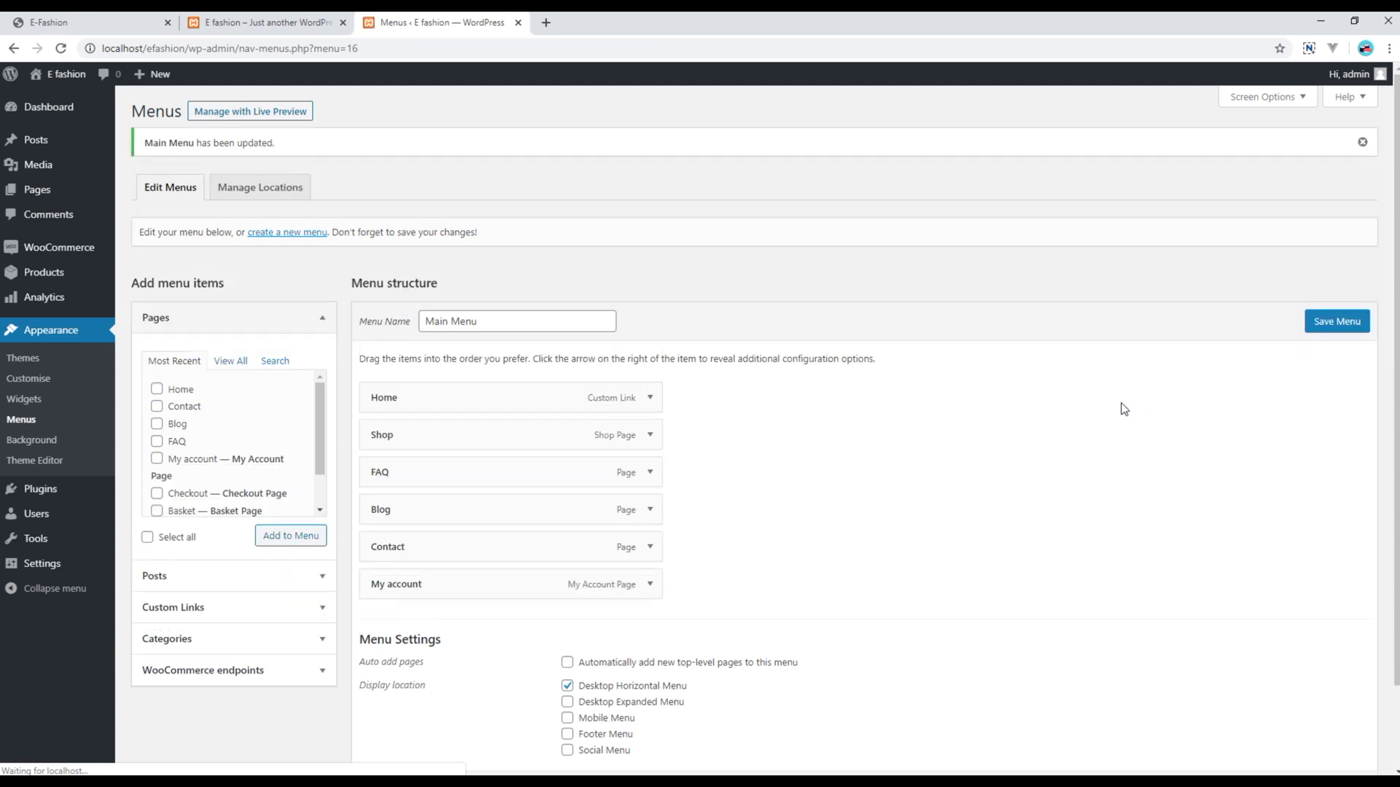
# Step: Refresh the local site and check the order of its new header menu against the demo shop
pyautogui.click(288, 27)
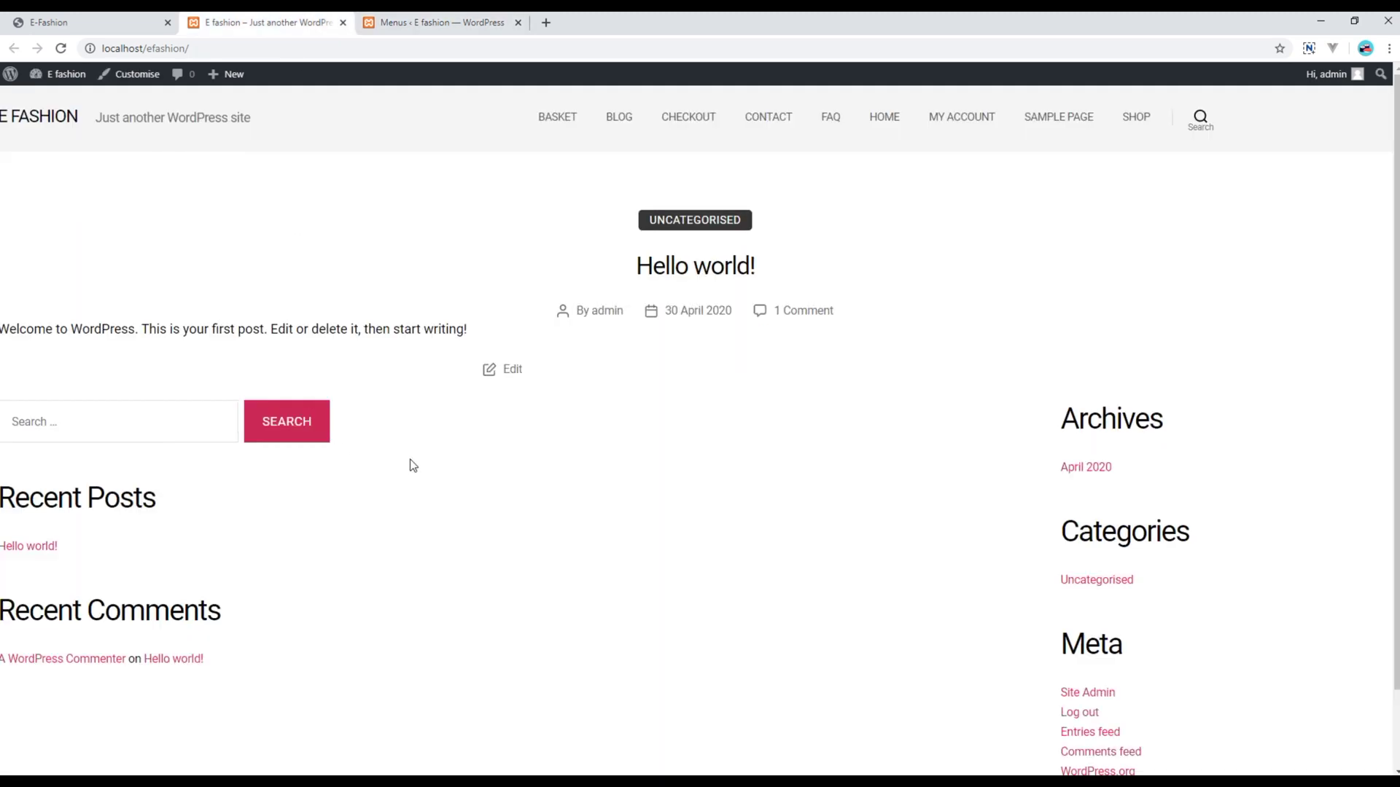
pyautogui.press('F5')
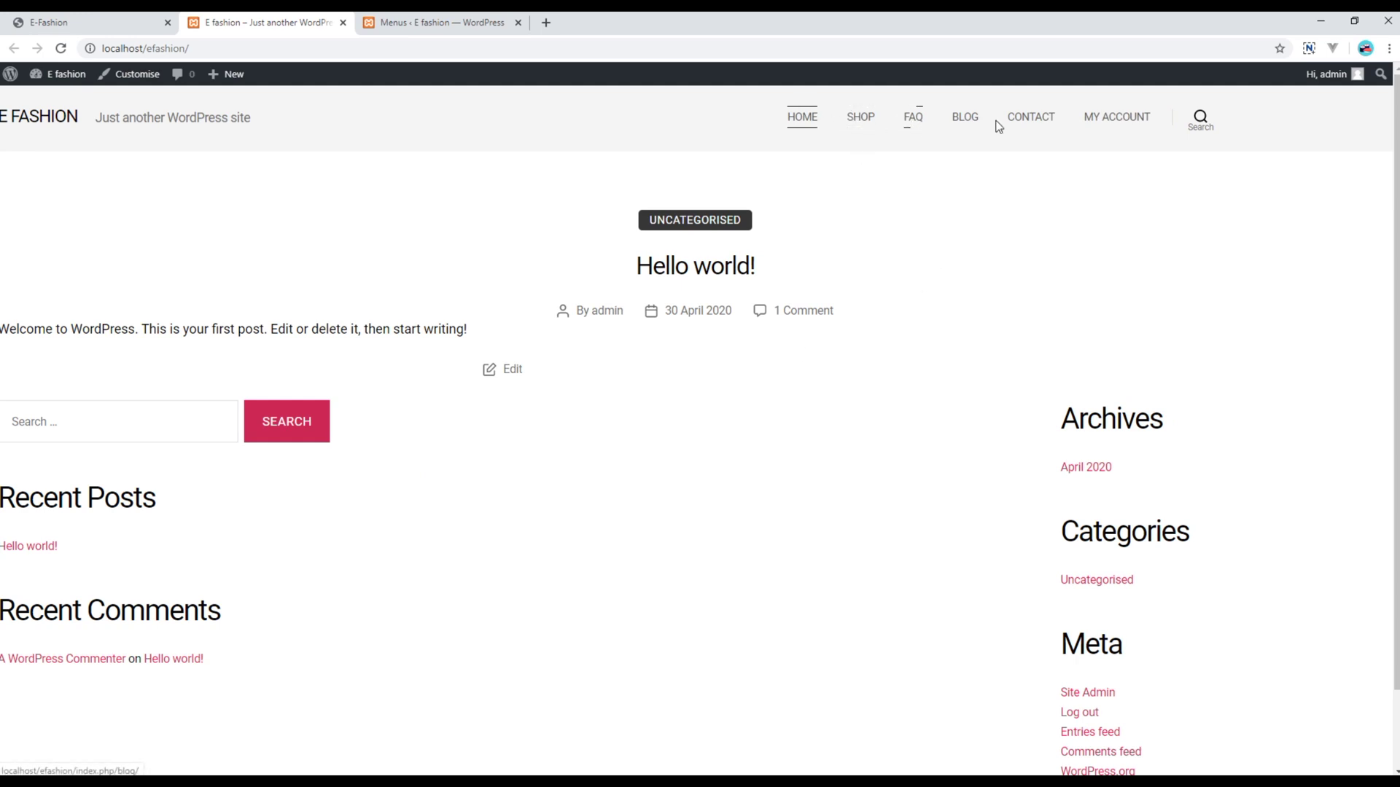
pyautogui.click(91, 24)
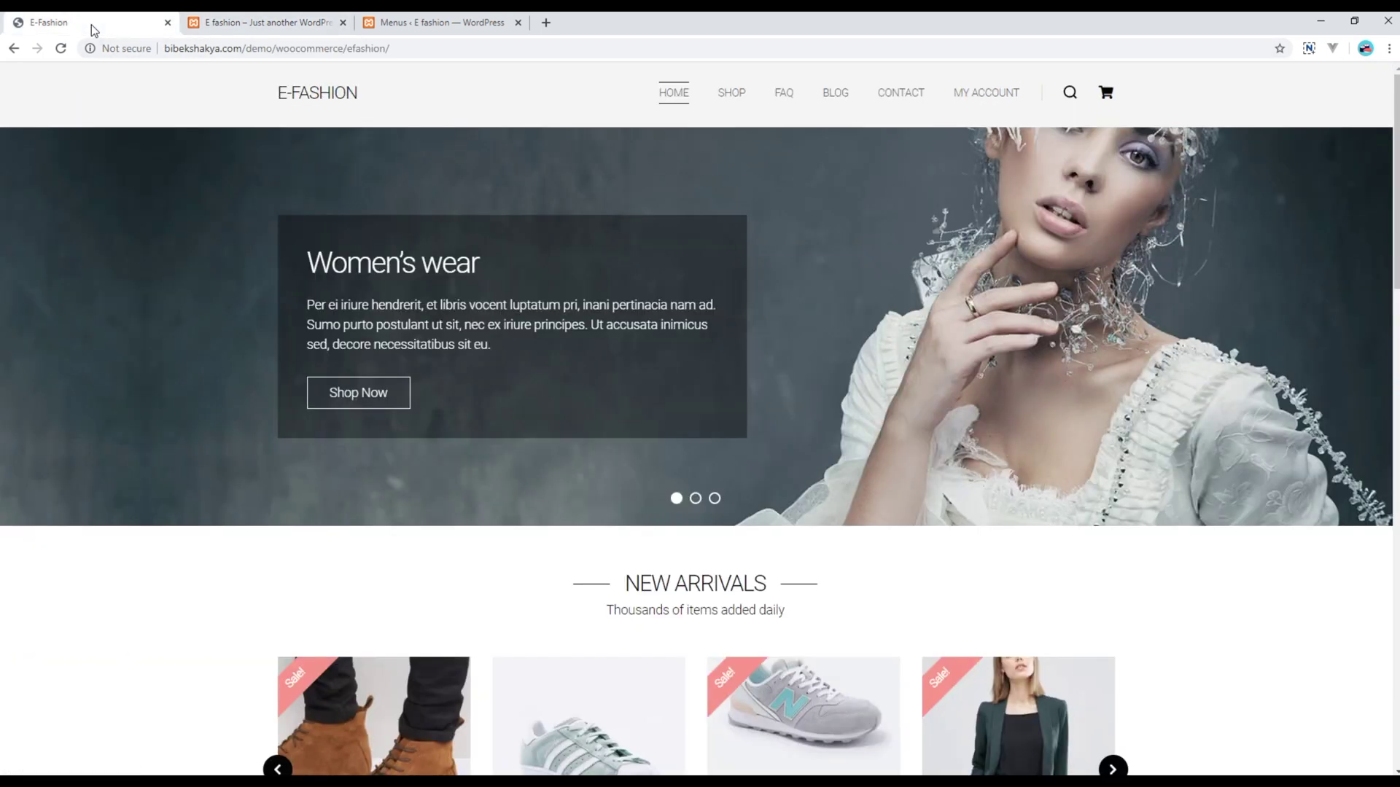
pyautogui.click(257, 24)
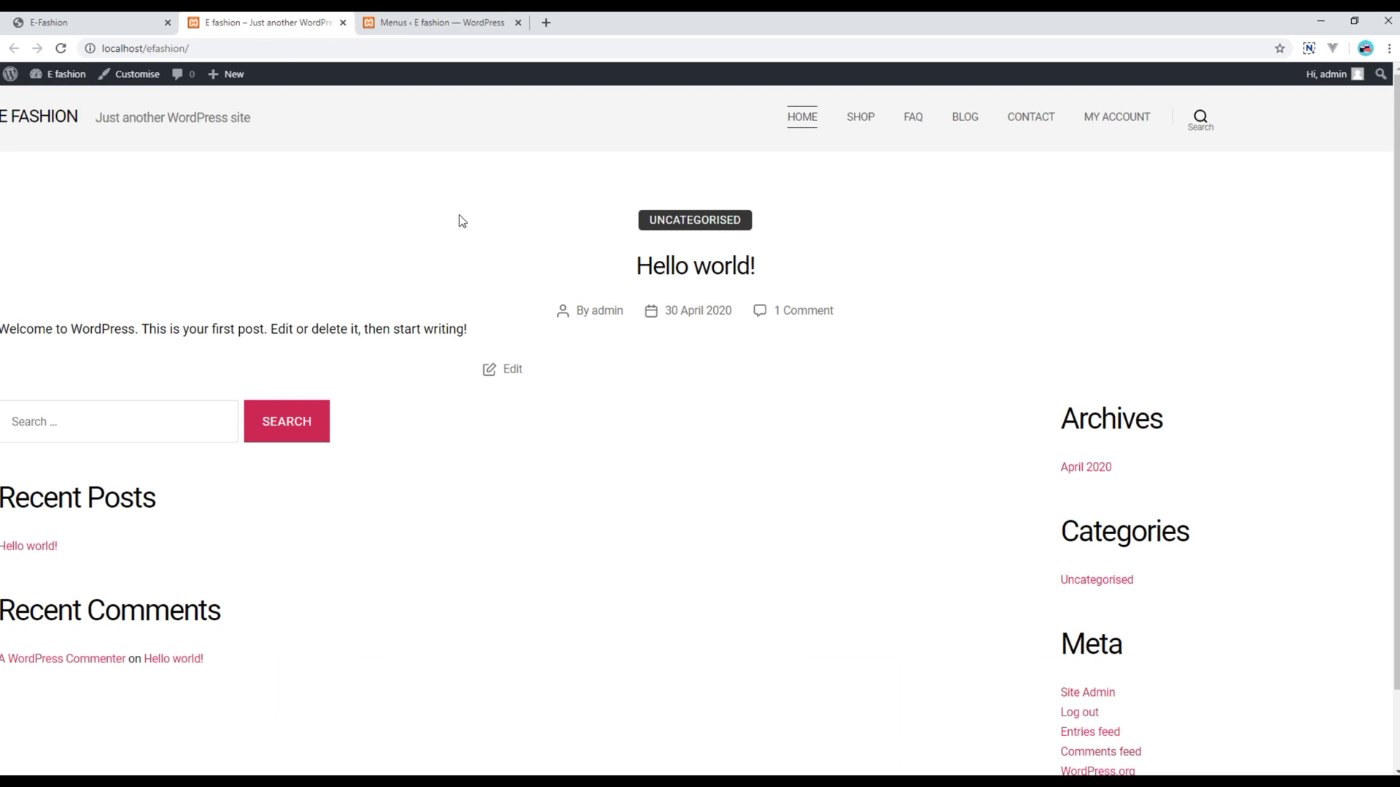
# Step: Test the local site's header menu by opening the Shop, FAQ, Blog, Contact, My account and Home links
pyautogui.click(861, 119)
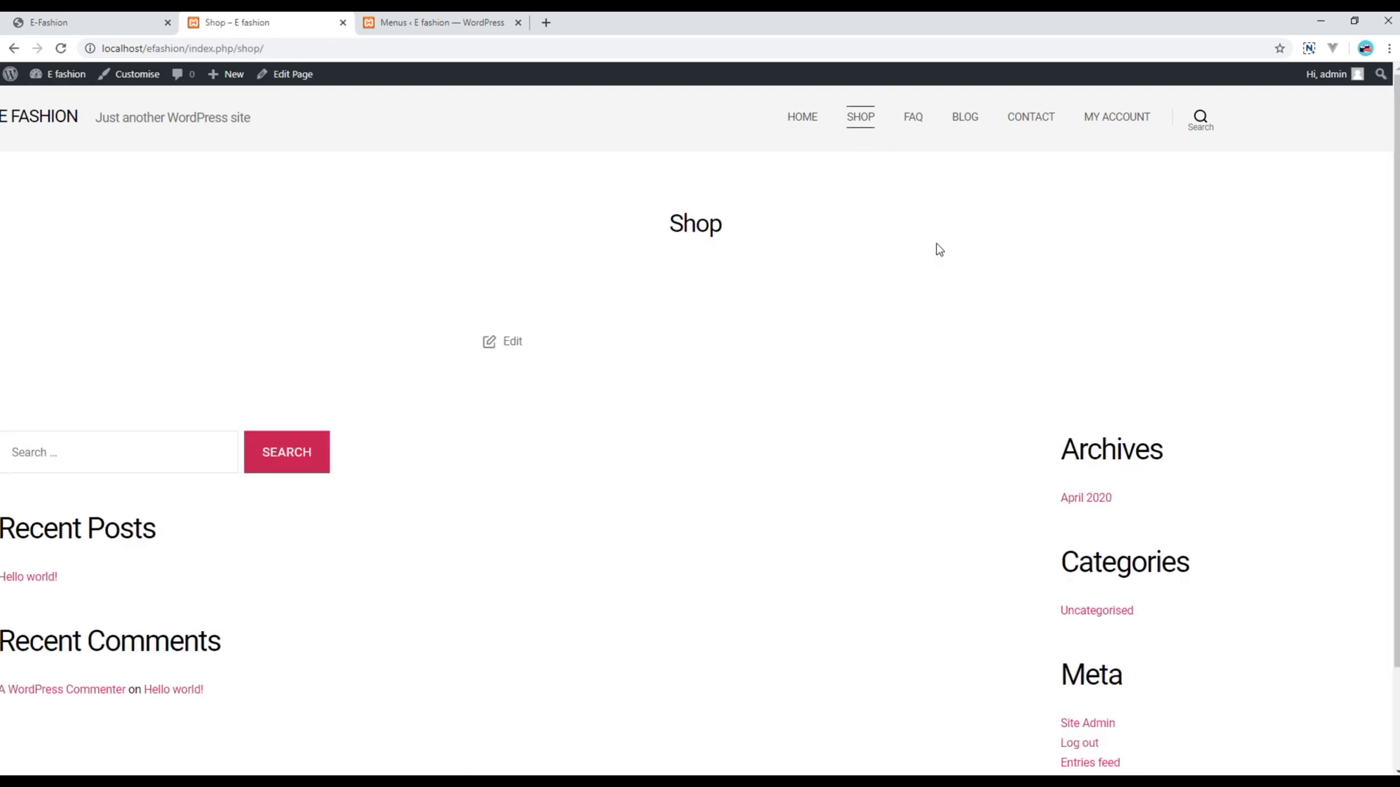
pyautogui.click(912, 127)
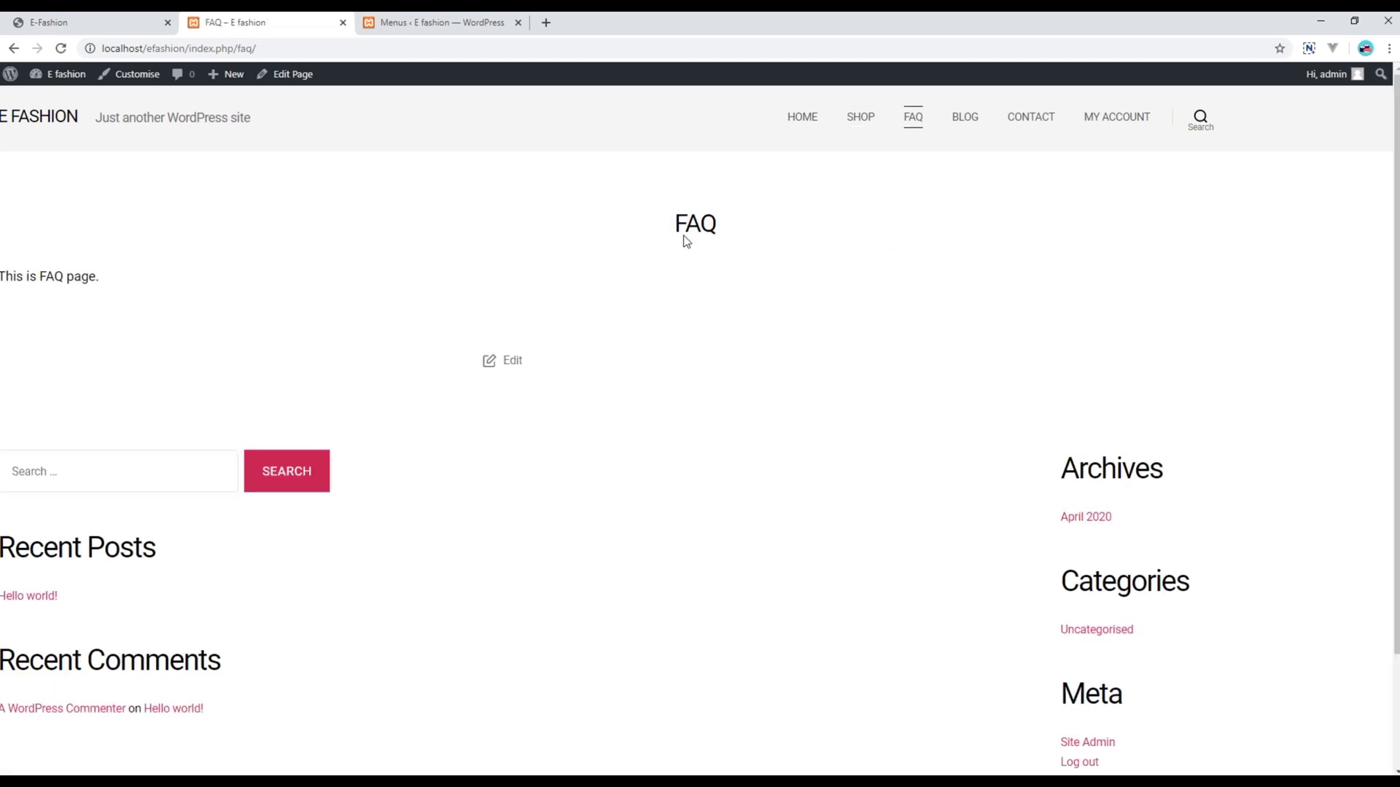
pyautogui.click(966, 125)
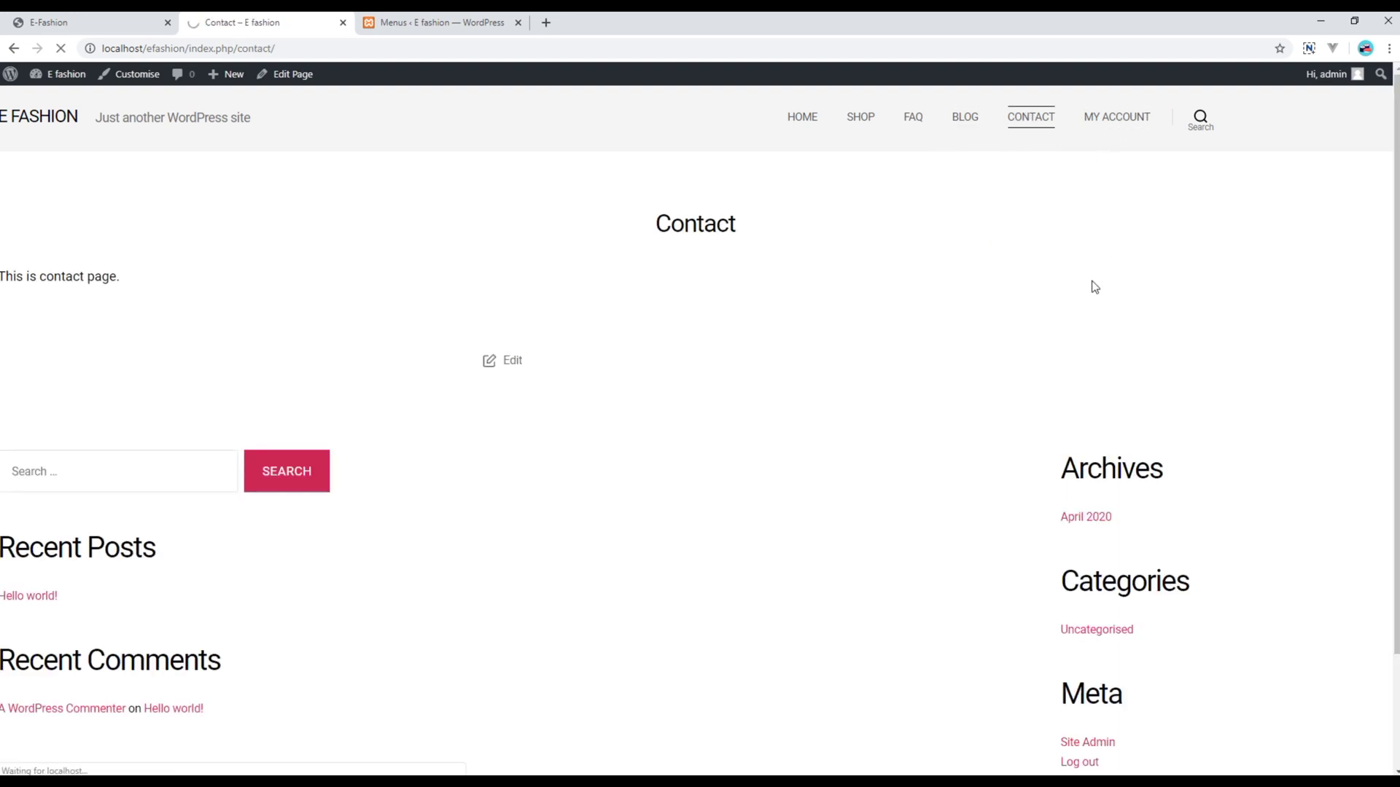
pyautogui.click(806, 121)
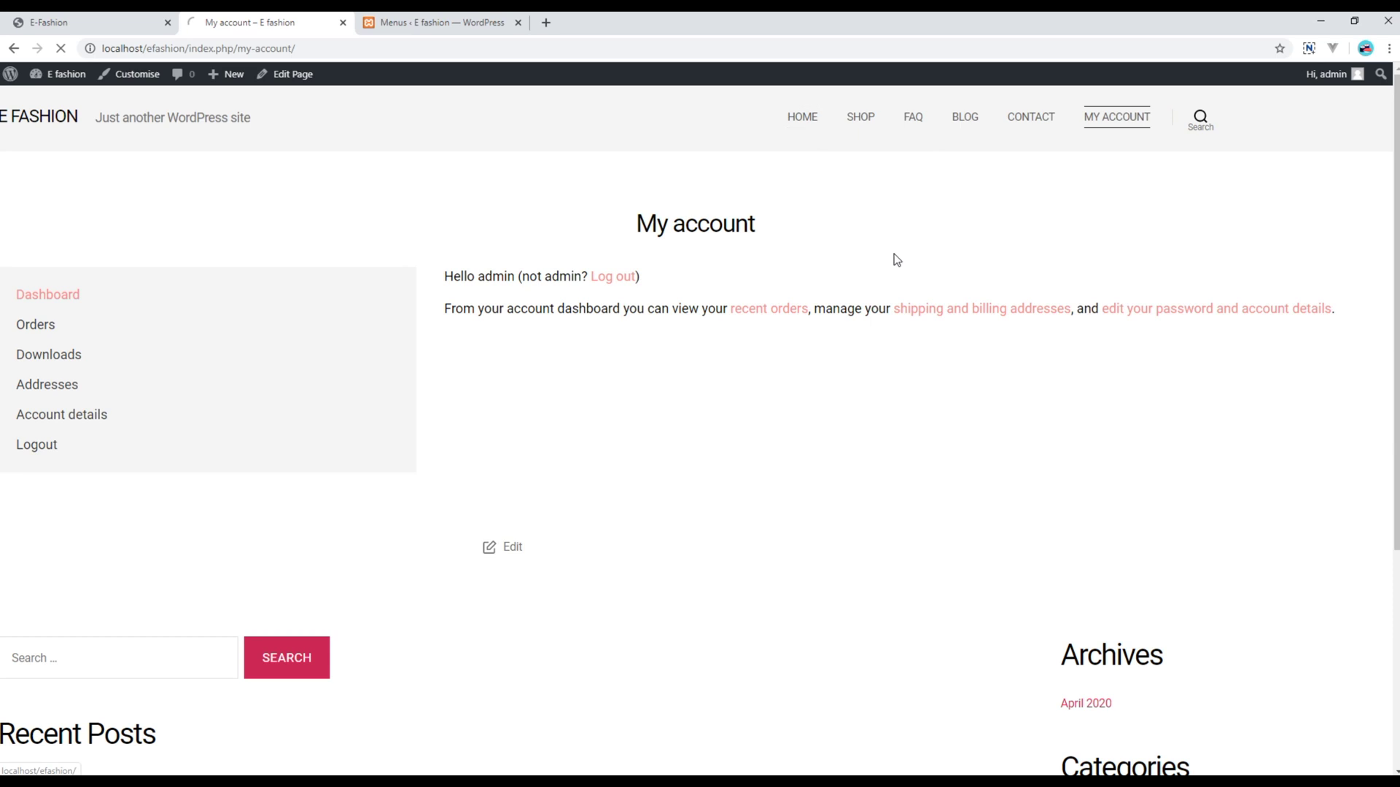